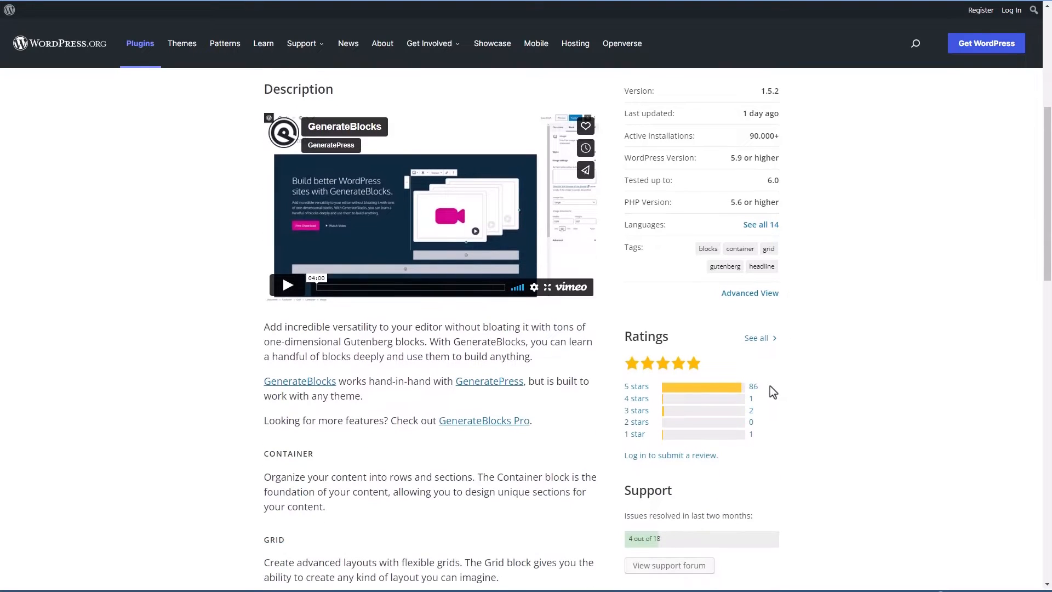
Review the GenerateBlocks plugin listing and the feature overview on the GenerateBlocks Pro page.
scroll(770, 386, down, 2)
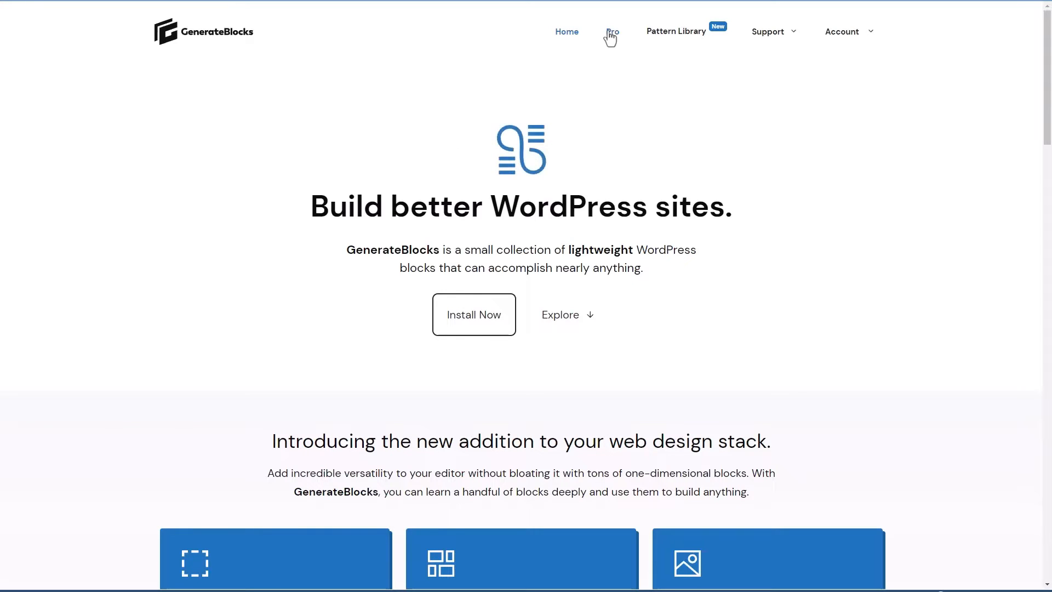
click(611, 33)
scroll(169, 170, down, 8)
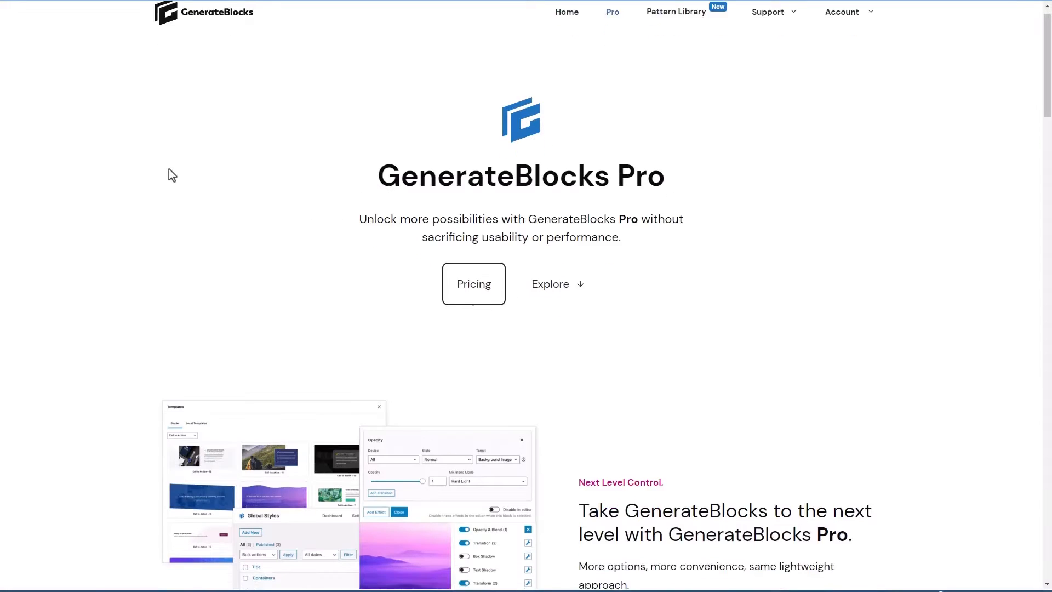
scroll(168, 171, down, 3)
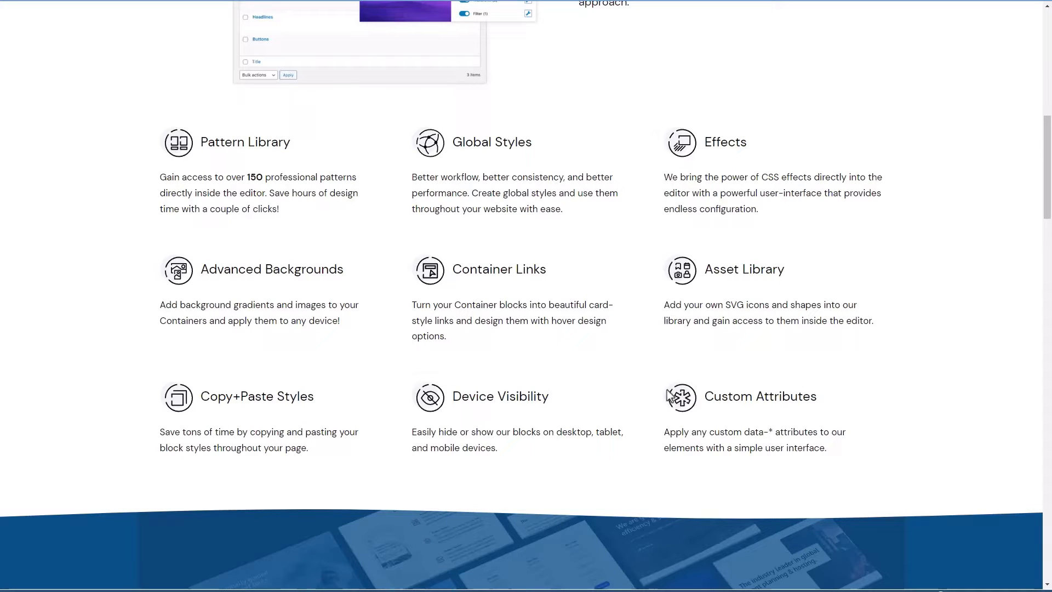
scroll(657, 393, up, 9)
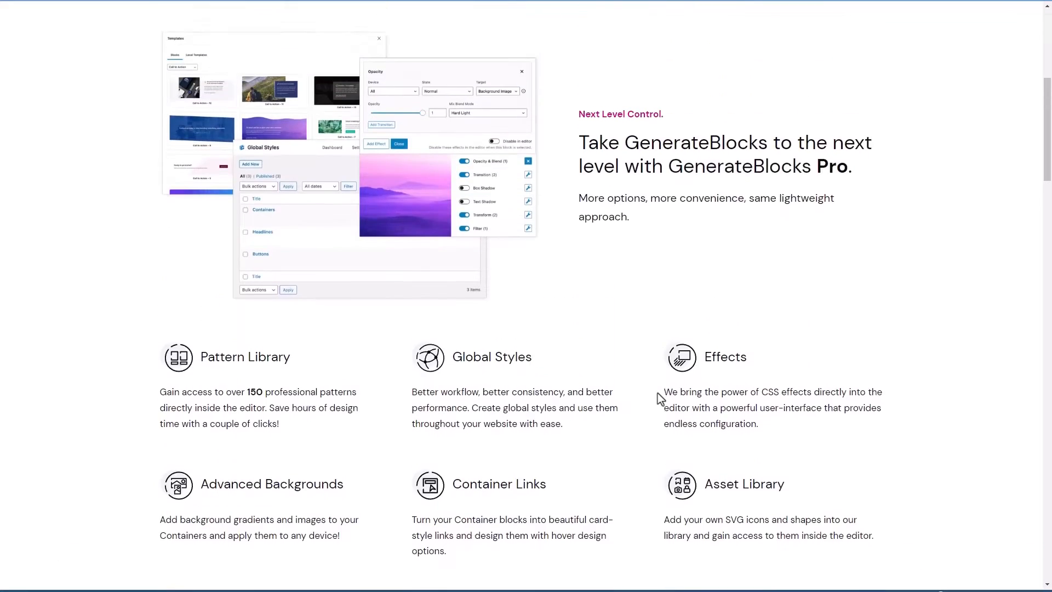
Check the GenerateBlocks site's installed plugins and review the available blocks on the GenerateBlocks dashboard.
click(488, 258)
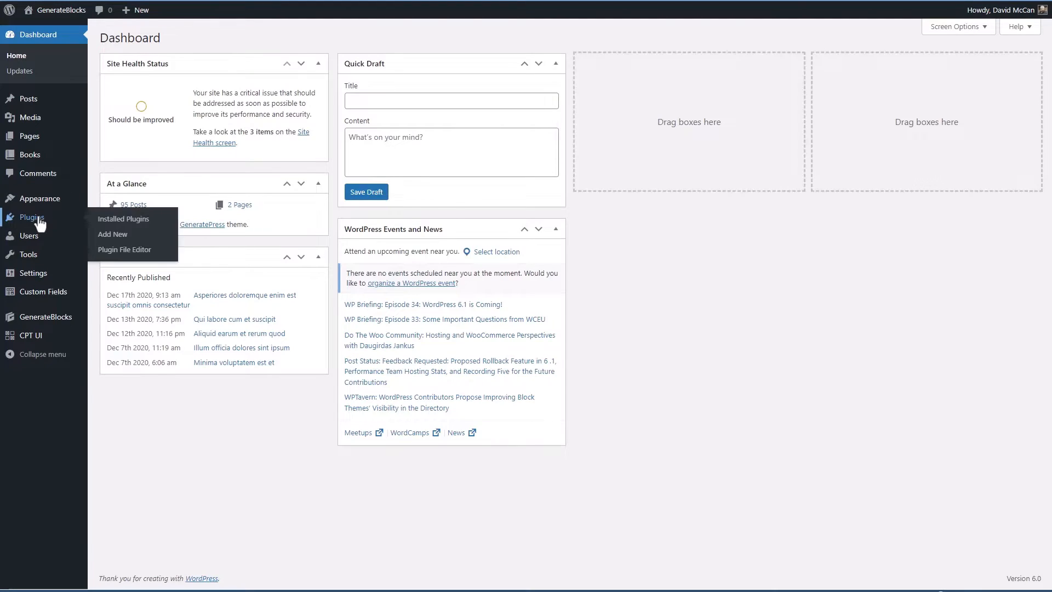
click(42, 217)
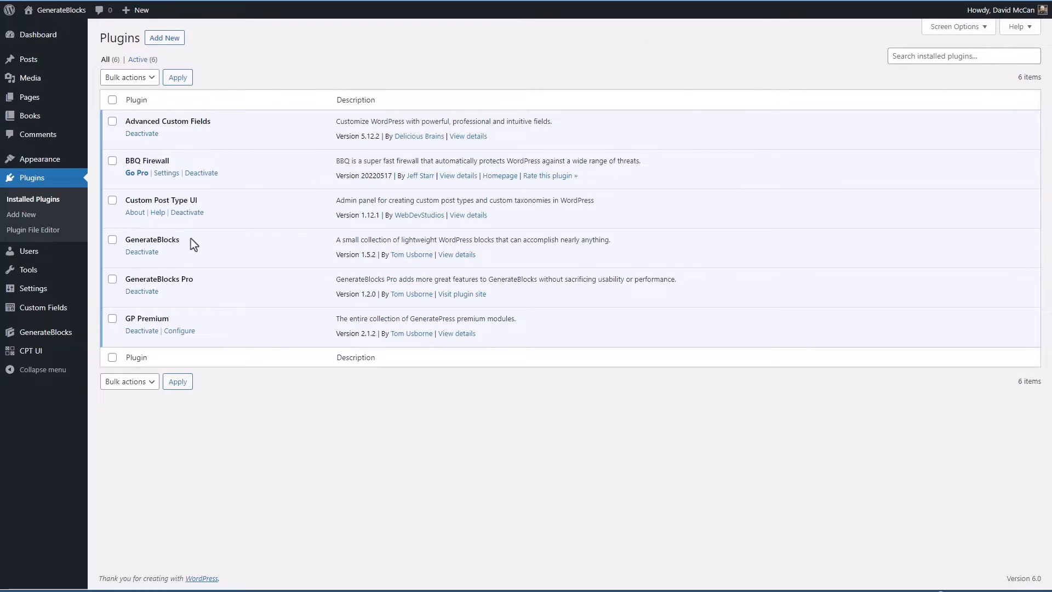
mouse_move(46, 332)
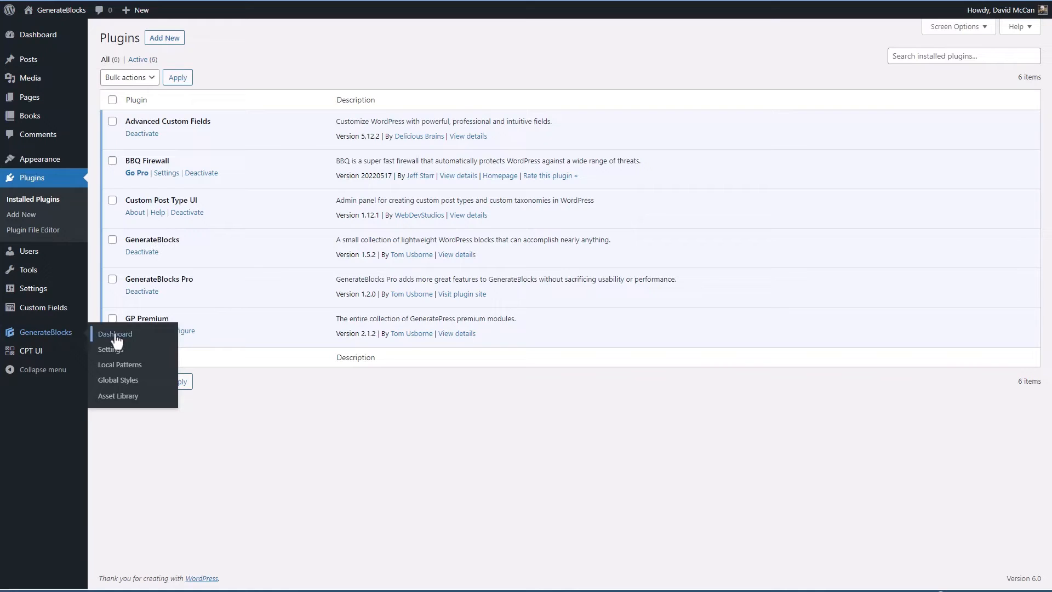
click(116, 340)
scroll(219, 340, down, 2)
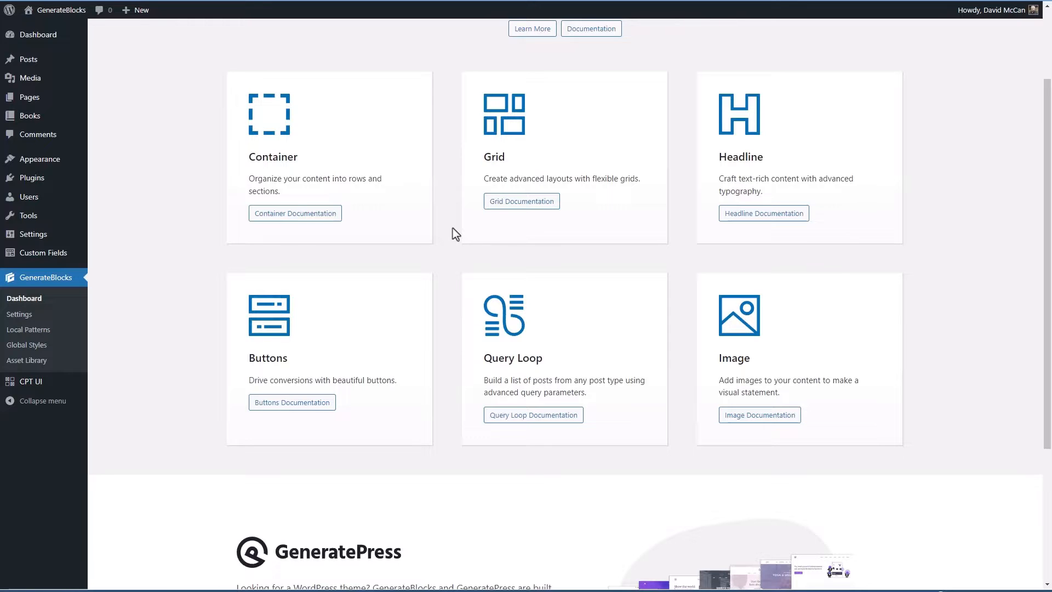
scroll(205, 94, up, 2)
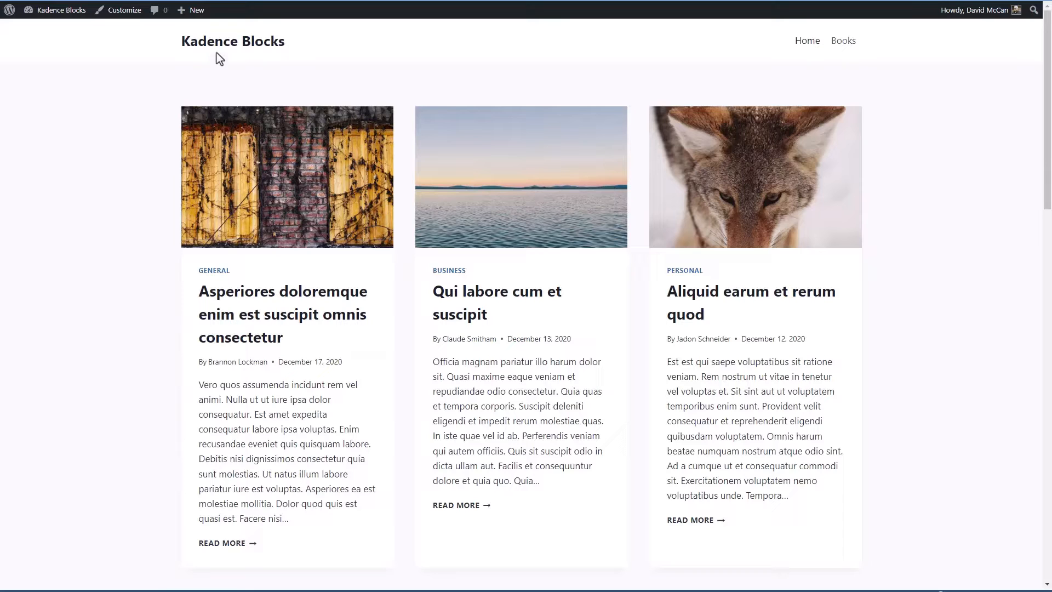
On the Kadence Blocks site, open the book entry The Whistler and examine its genres and featured image.
click(52, 26)
mouse_move(40, 155)
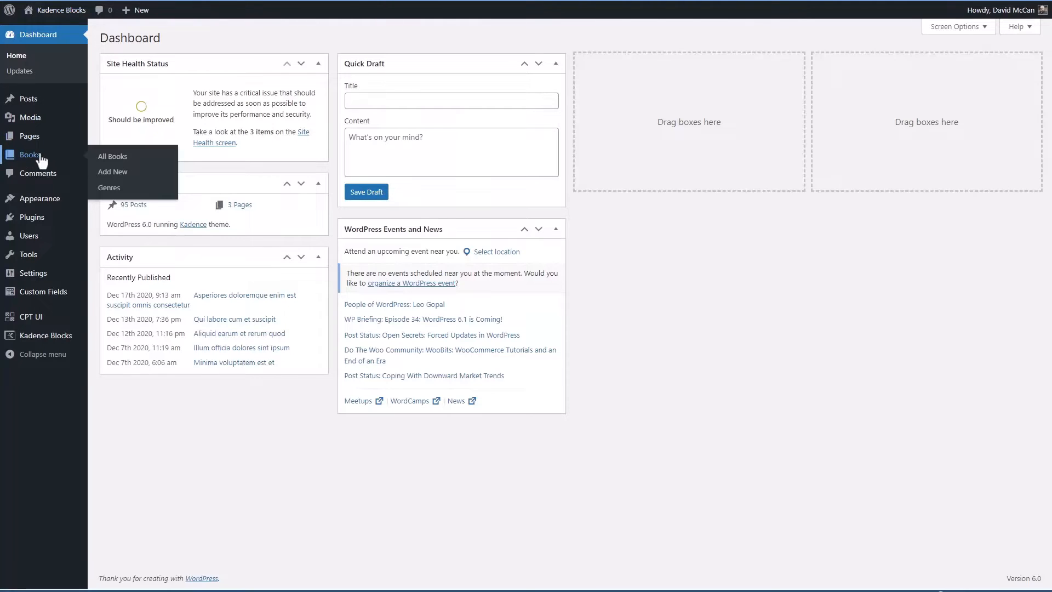
click(109, 157)
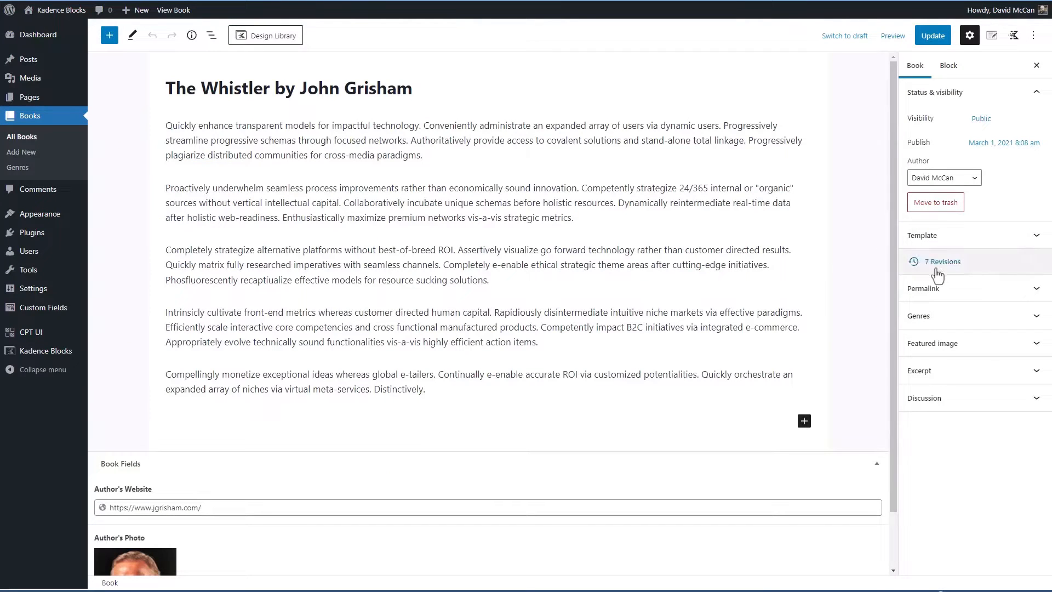
click(926, 316)
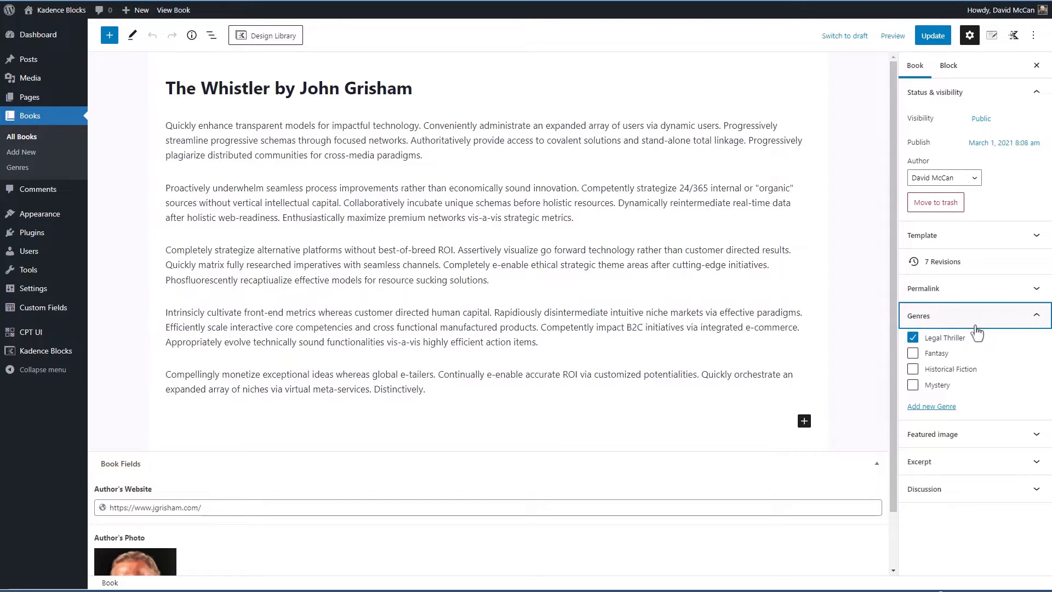
click(957, 435)
scroll(510, 417, down, 1)
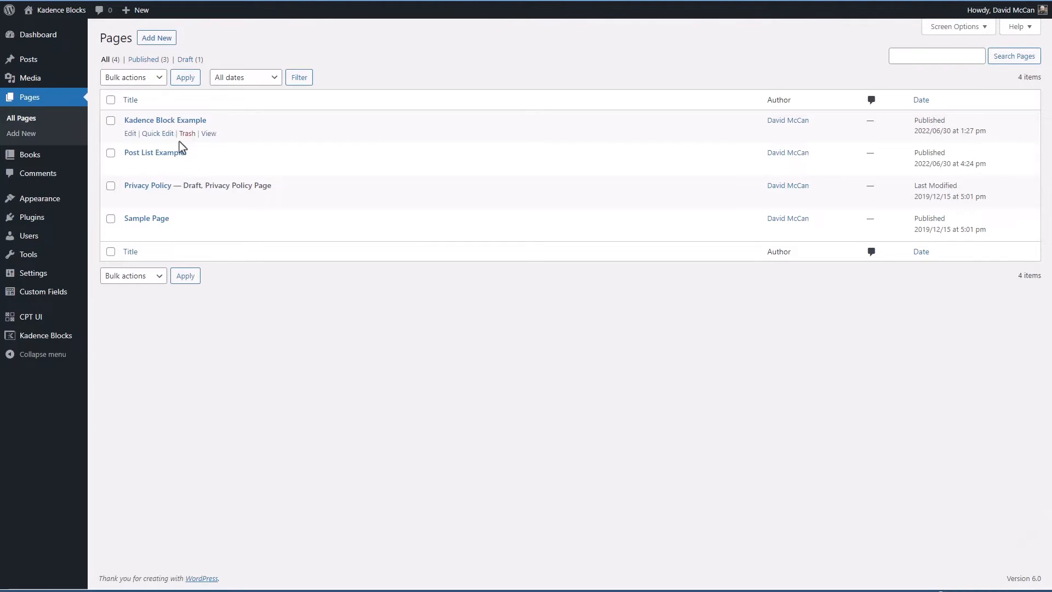
Open the Post List Example page and insert a Post Grid/Carousel block using the initial style with the image beside the text.
click(169, 153)
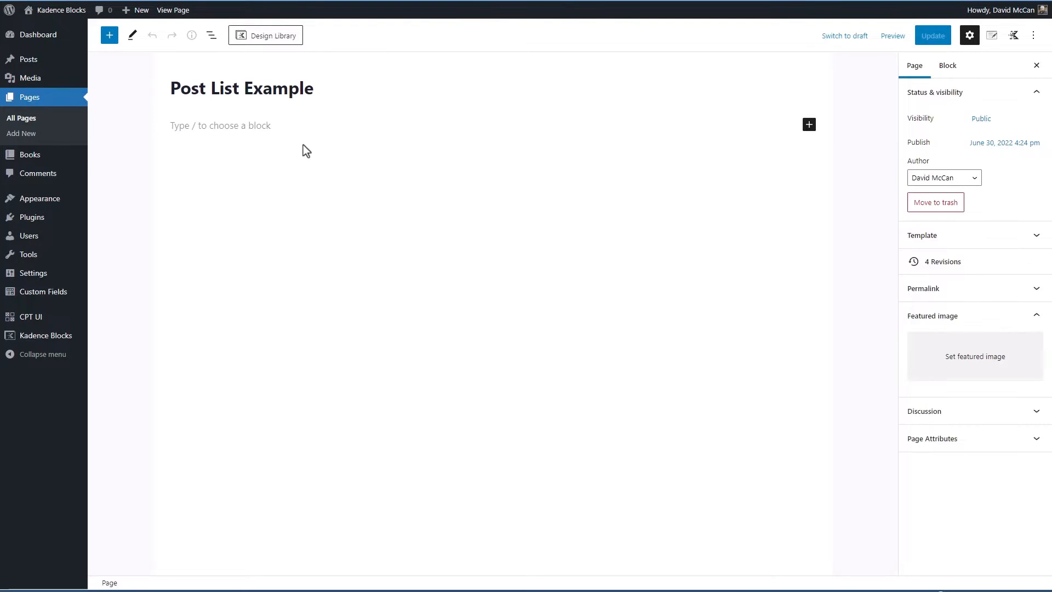
click(244, 127)
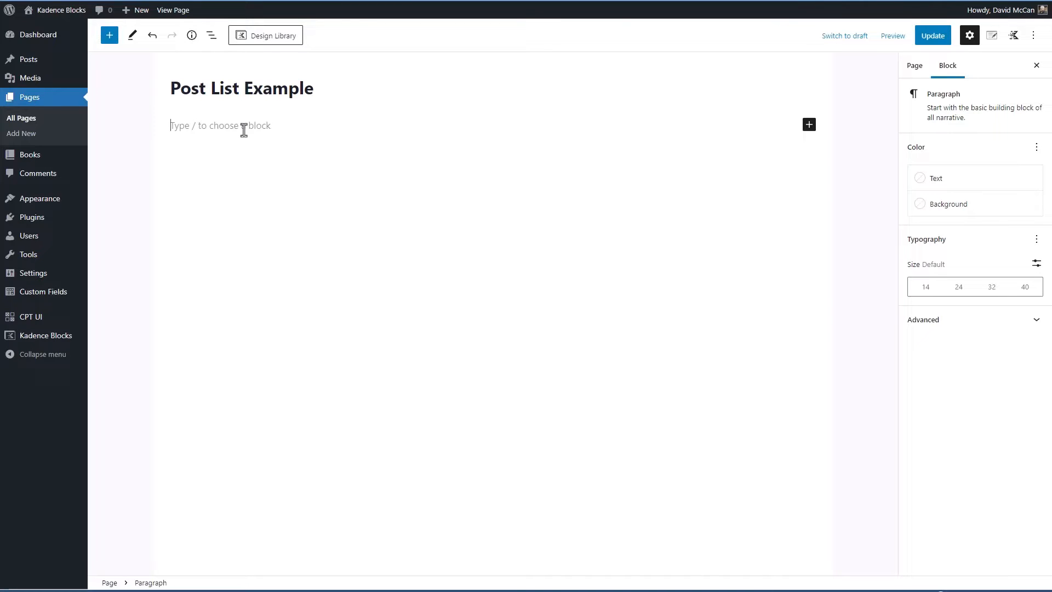
click(109, 35)
scroll(266, 133, down, 5)
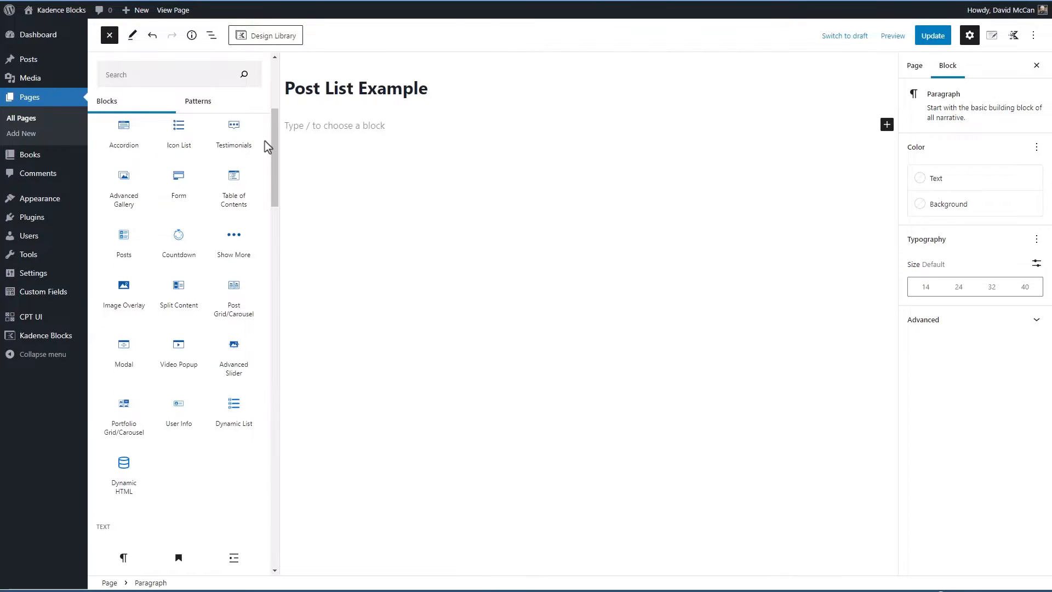
click(236, 290)
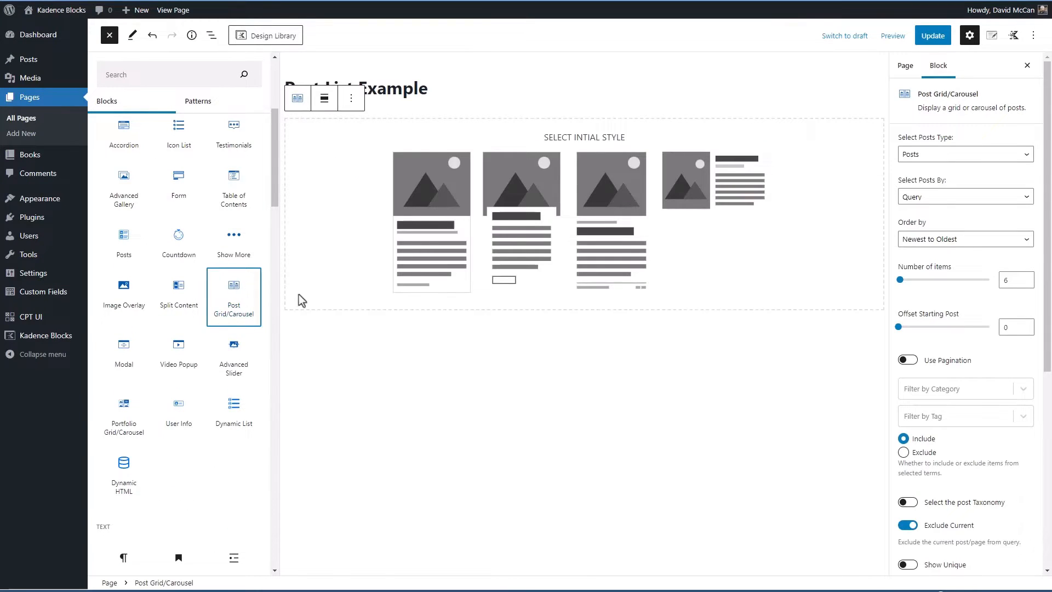
click(684, 193)
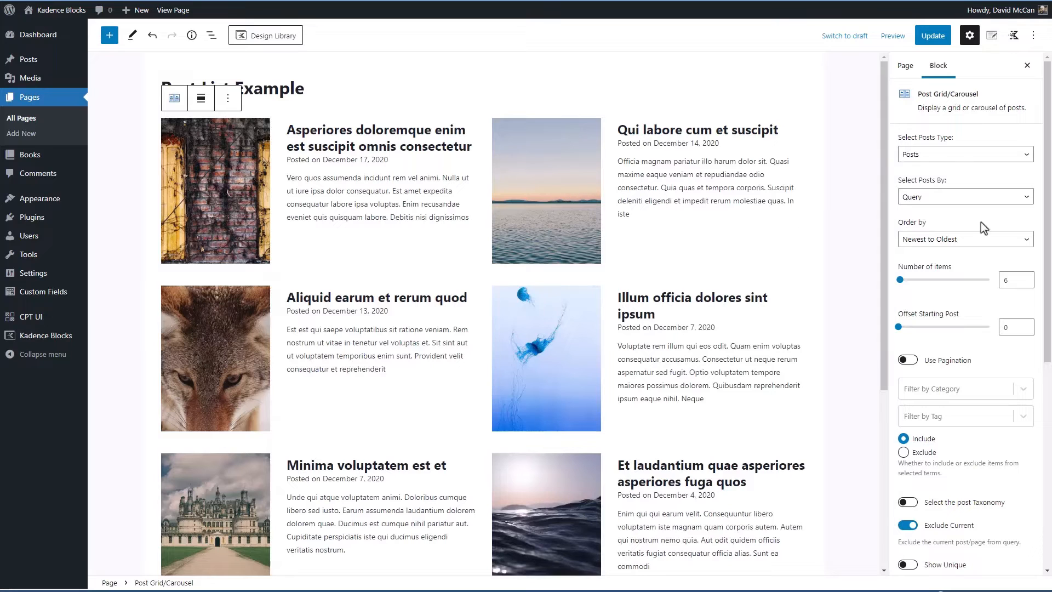
Set the block's post type to Books and filter it by the Genres taxonomy to include only Fantasy.
click(948, 161)
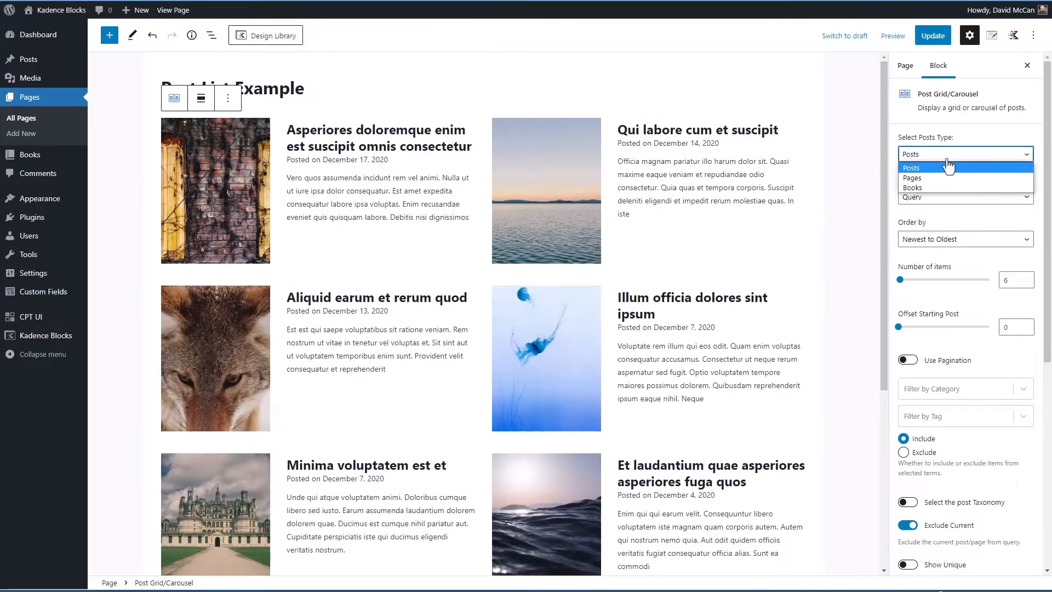
click(917, 190)
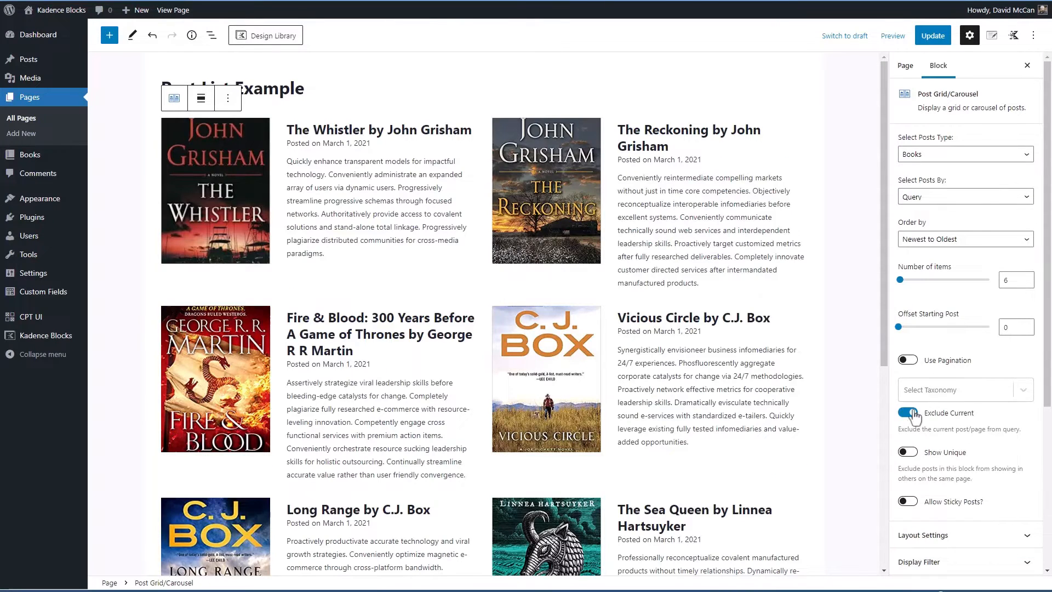
click(940, 392)
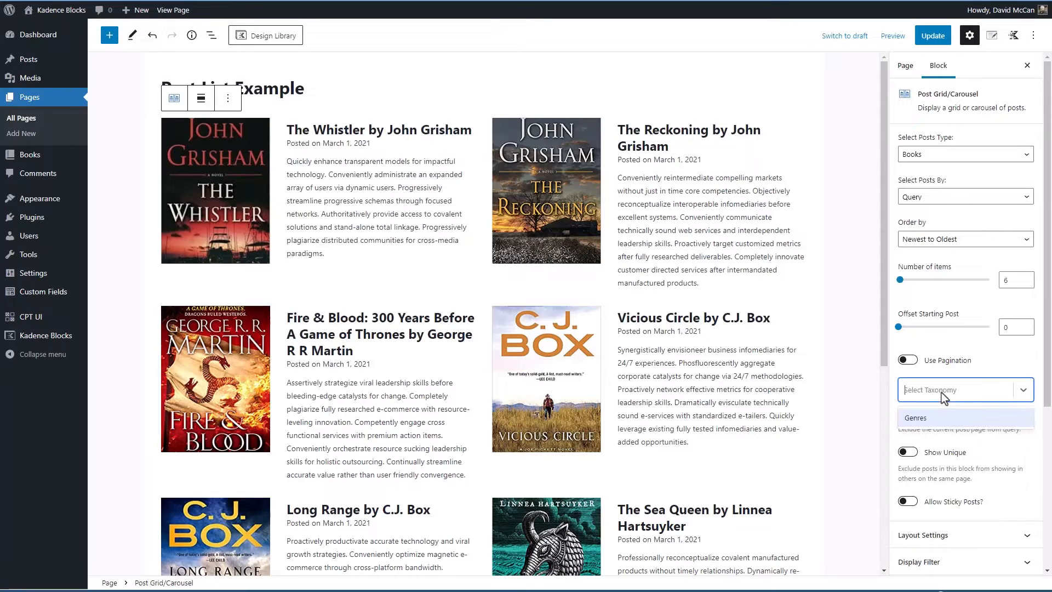
click(920, 418)
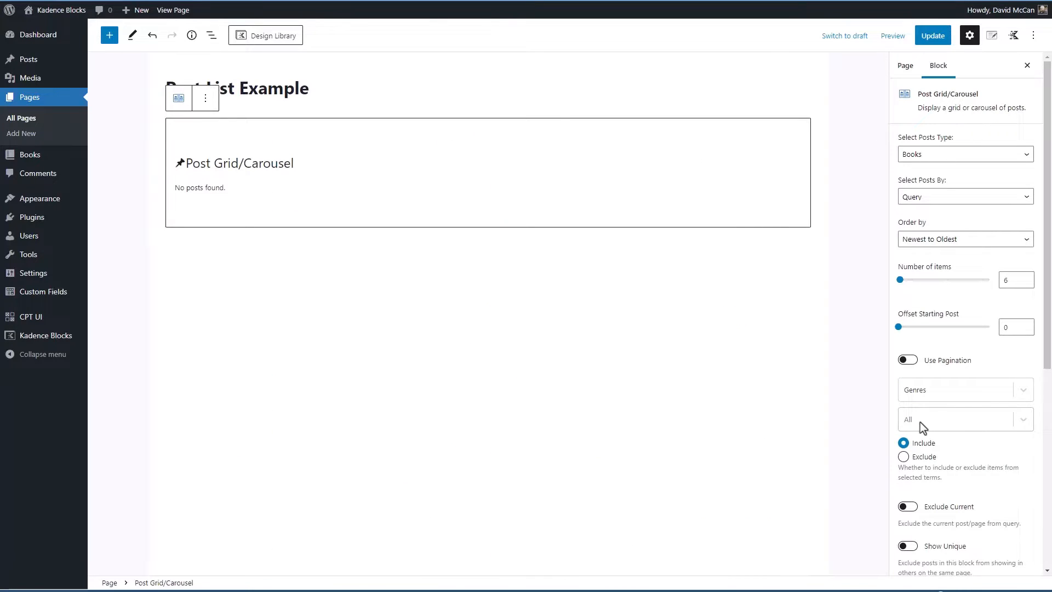
click(919, 422)
click(922, 448)
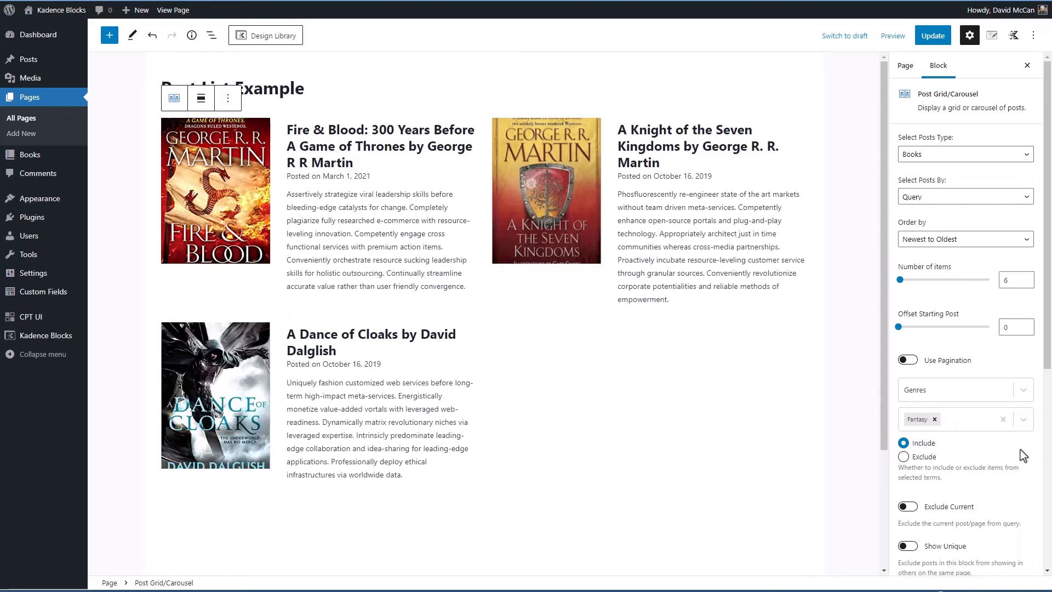
Set the post grid's layout to 1 column.
scroll(992, 447, down, 4)
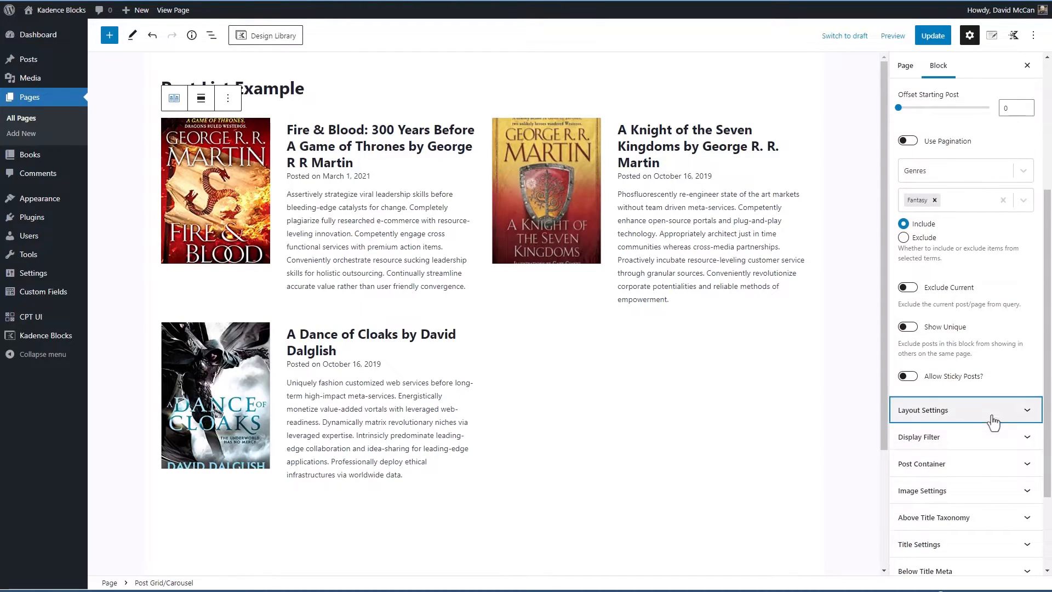
click(990, 411)
double_click(1008, 459)
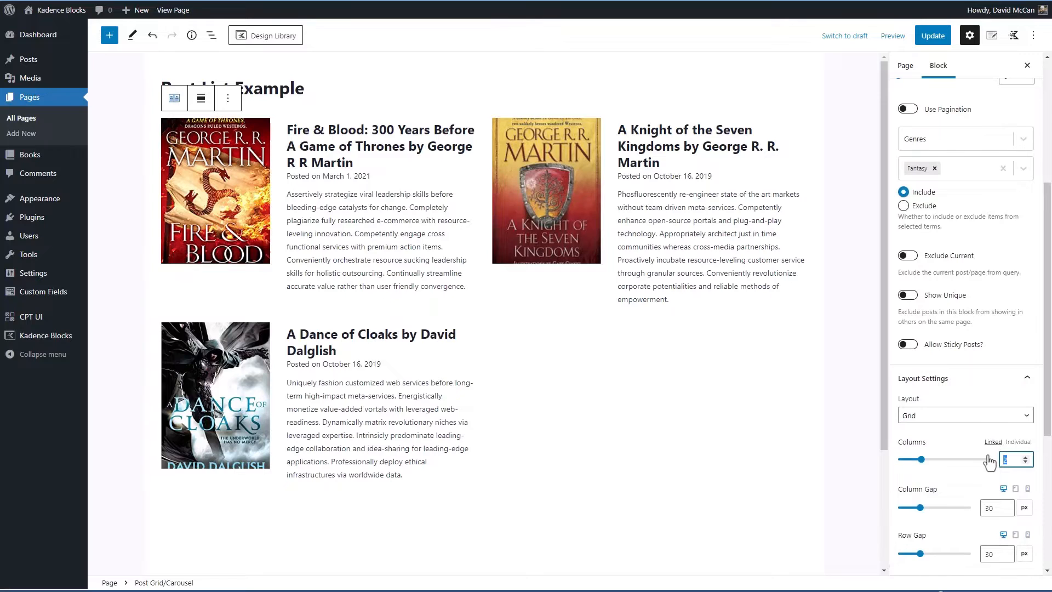
text(1)
Set the post grid's image width to 20% and its image ratio to Inherit.
scroll(960, 438, down, 5)
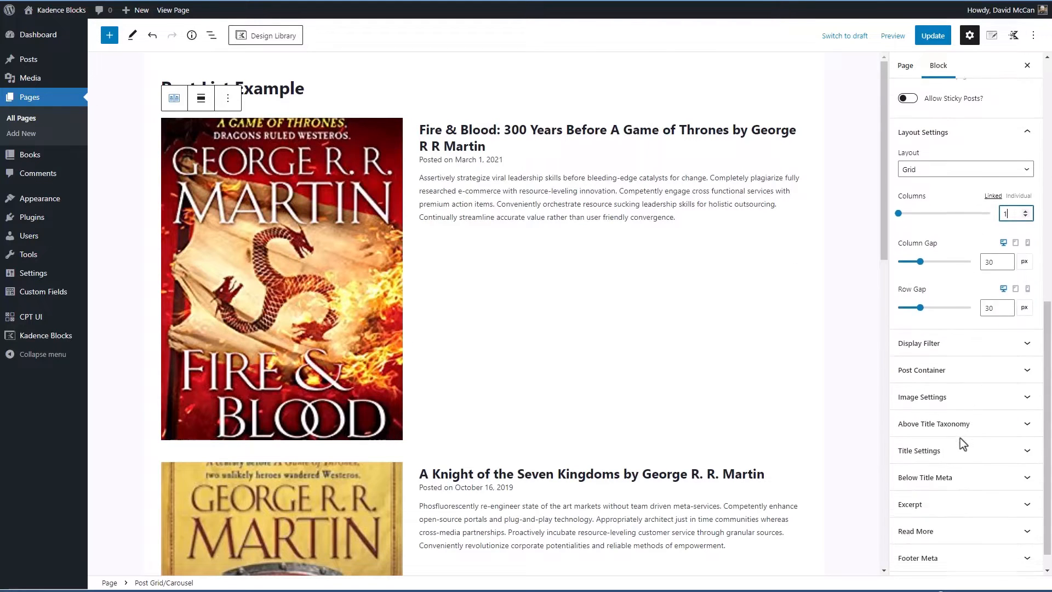
click(1012, 383)
double_click(1008, 355)
text(20)
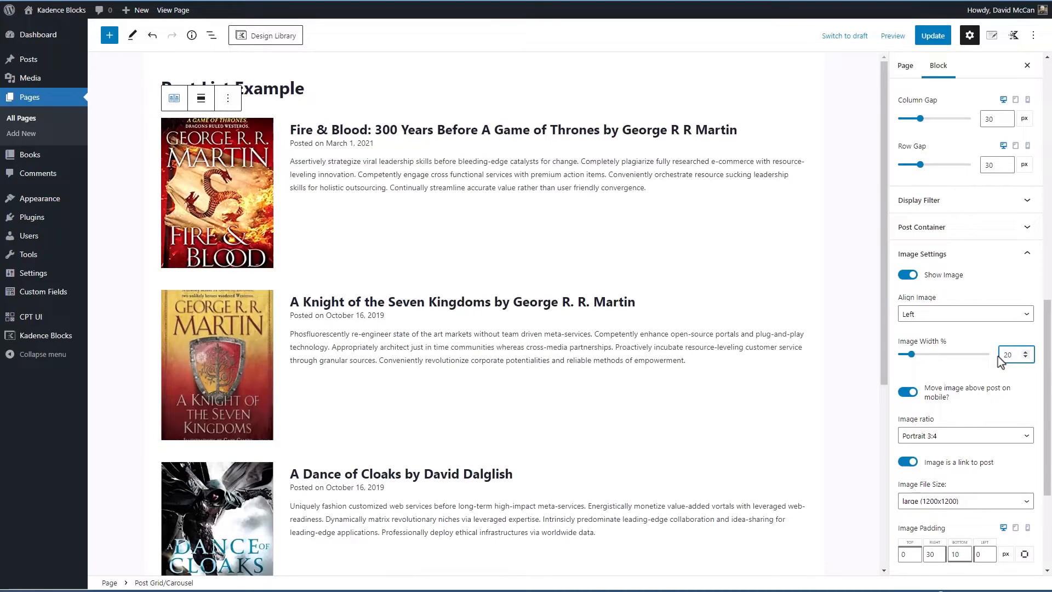
scroll(986, 435, down, 3)
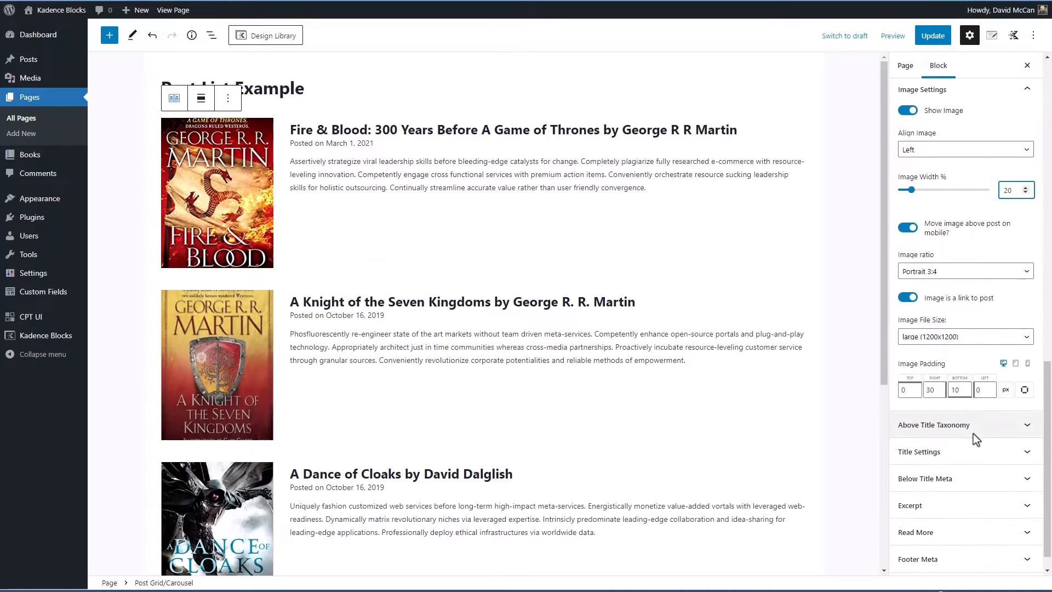
click(931, 273)
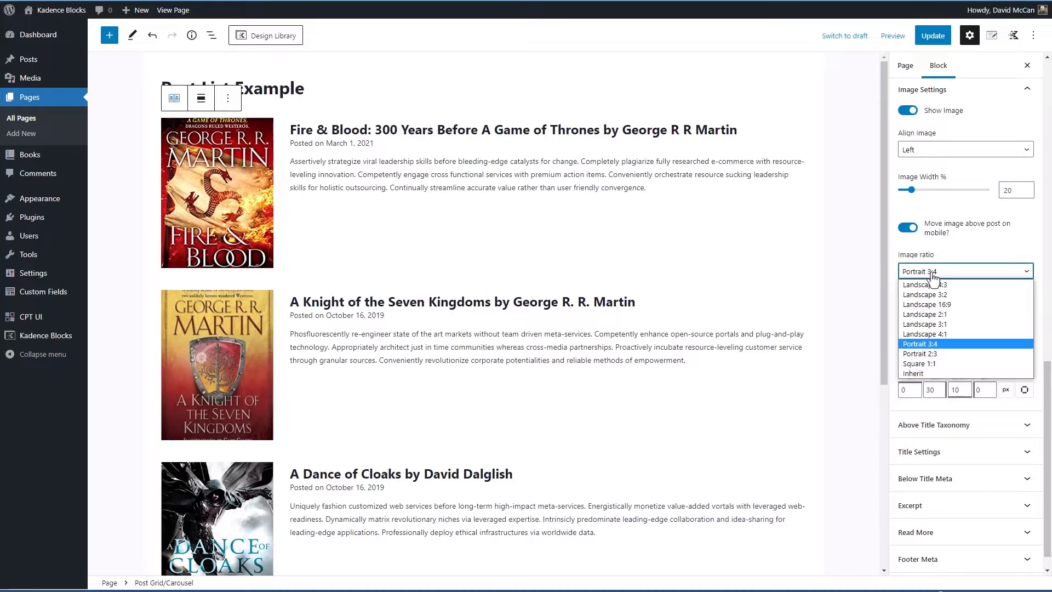
click(912, 373)
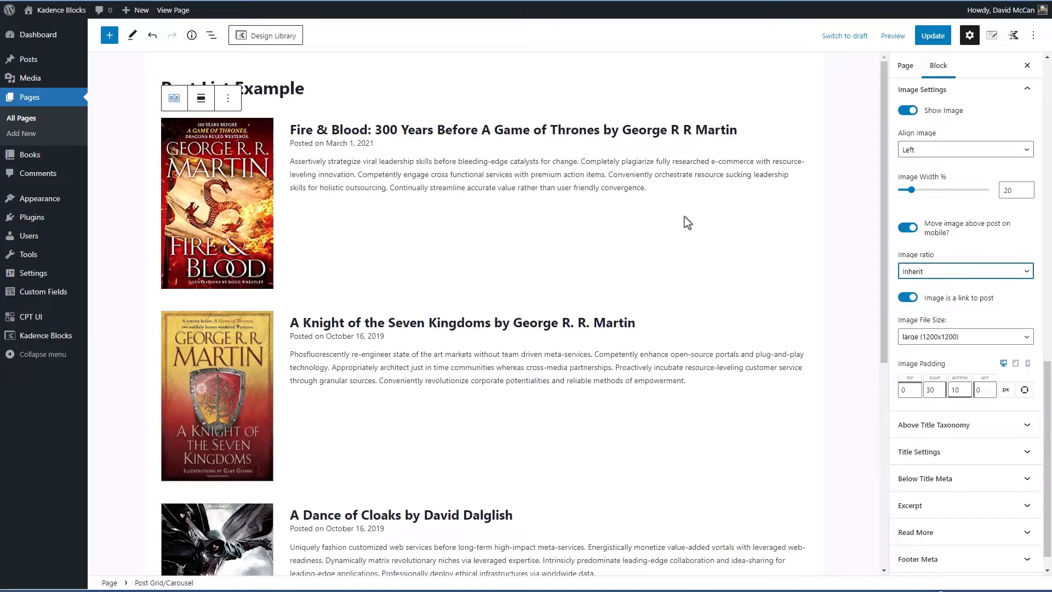
Review the block's options, collapse its layout and image settings, and save the Post List Example page.
scroll(934, 180, up, 2)
scroll(934, 180, up, 8)
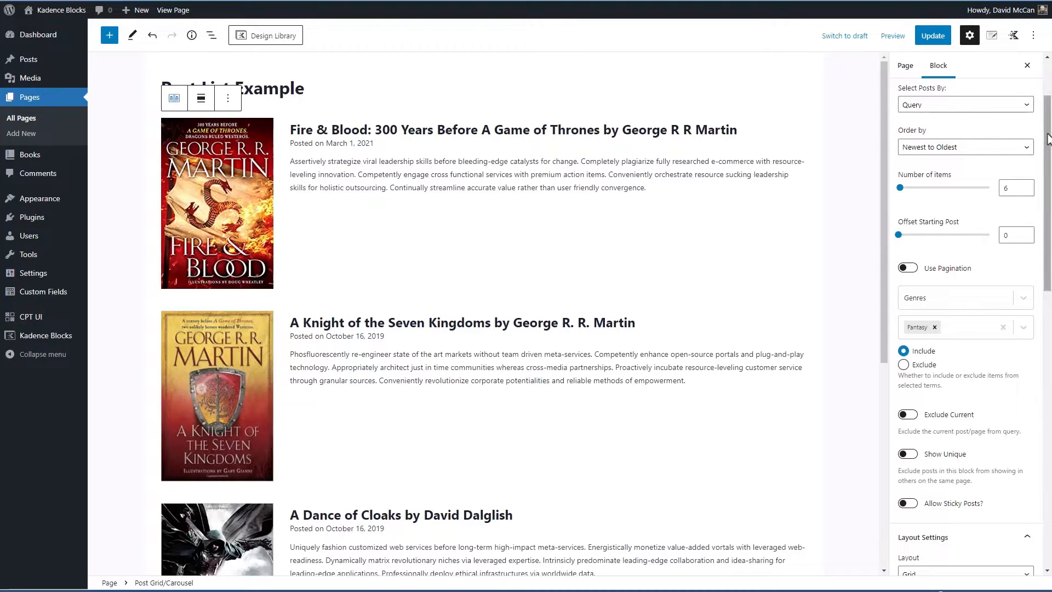
scroll(1047, 138, up, 3)
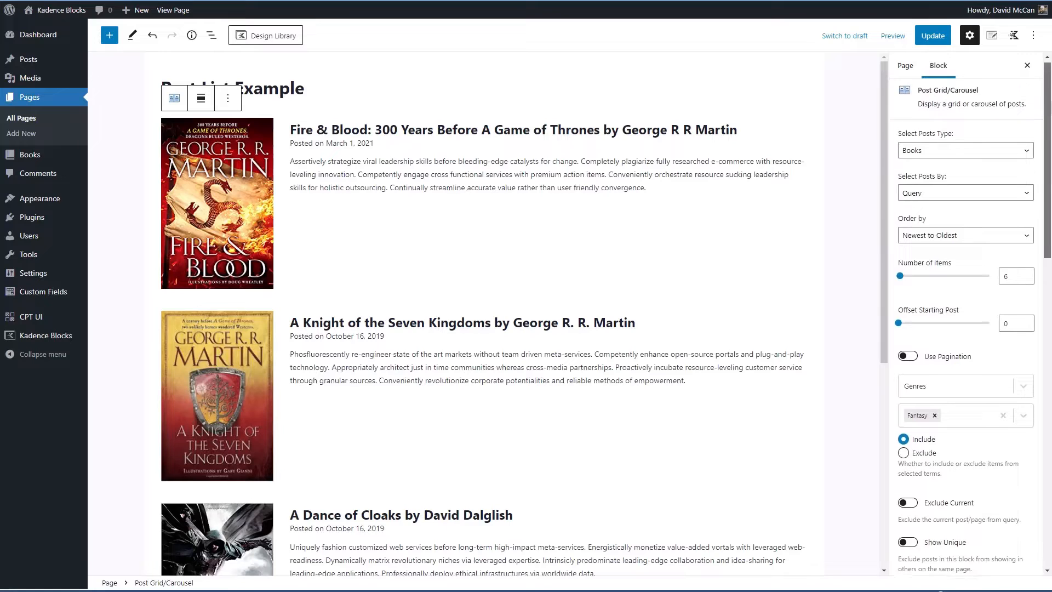
scroll(963, 340, down, 5)
click(962, 354)
click(970, 430)
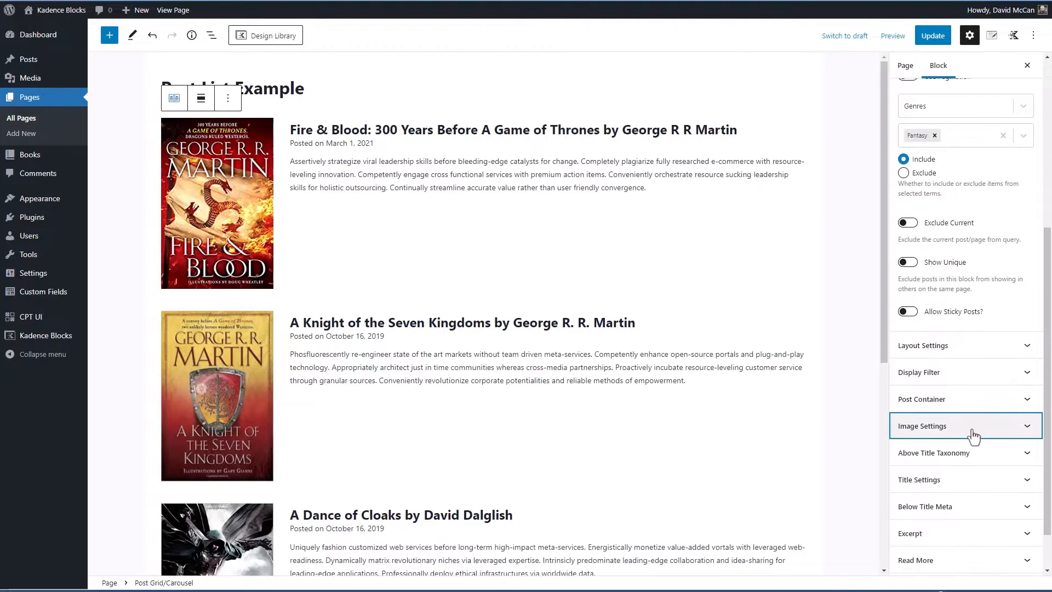
scroll(973, 425, down, 1)
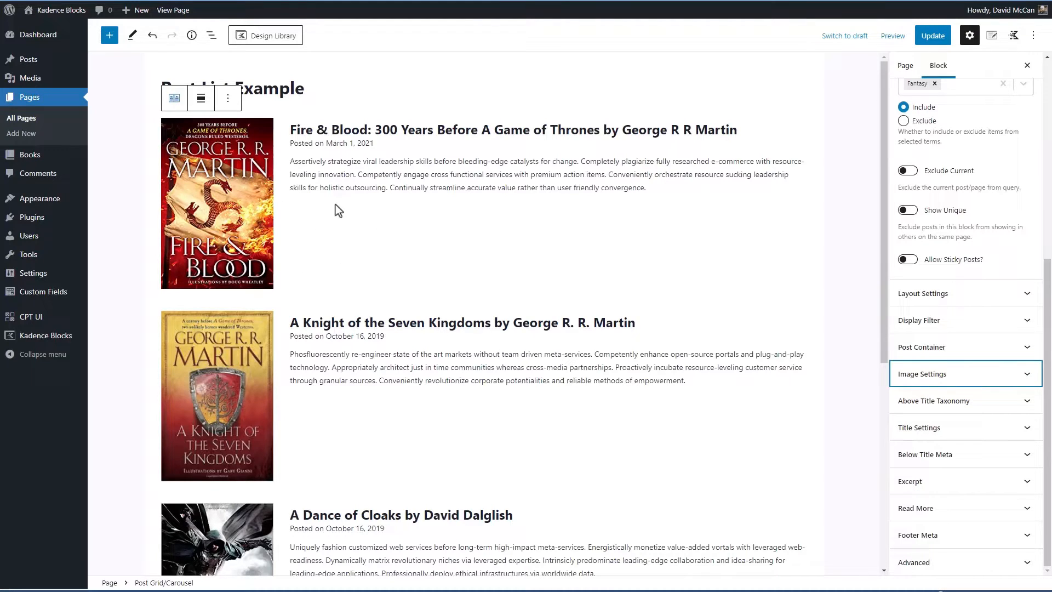
key(ctrl+s)
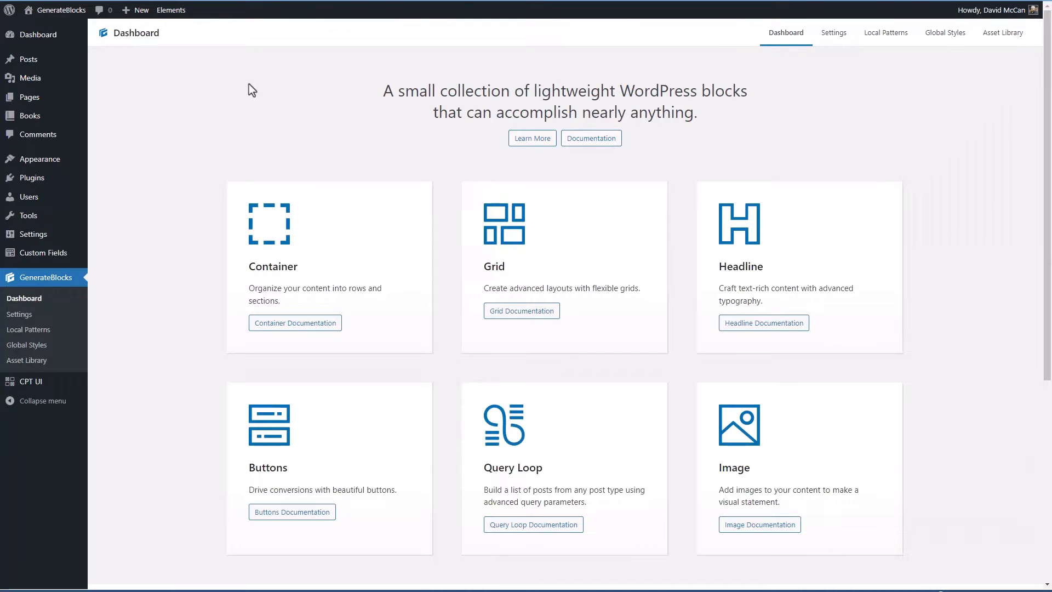
Open the Post List Example page for editing and add a GenerateBlocks Container block to it.
mouse_move(44, 103)
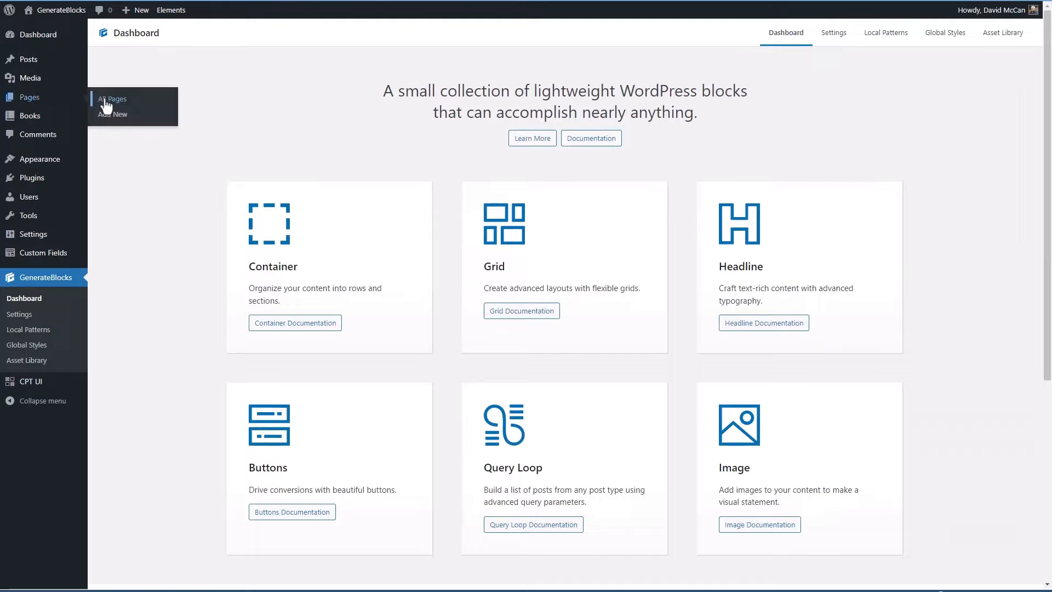
click(114, 103)
click(173, 153)
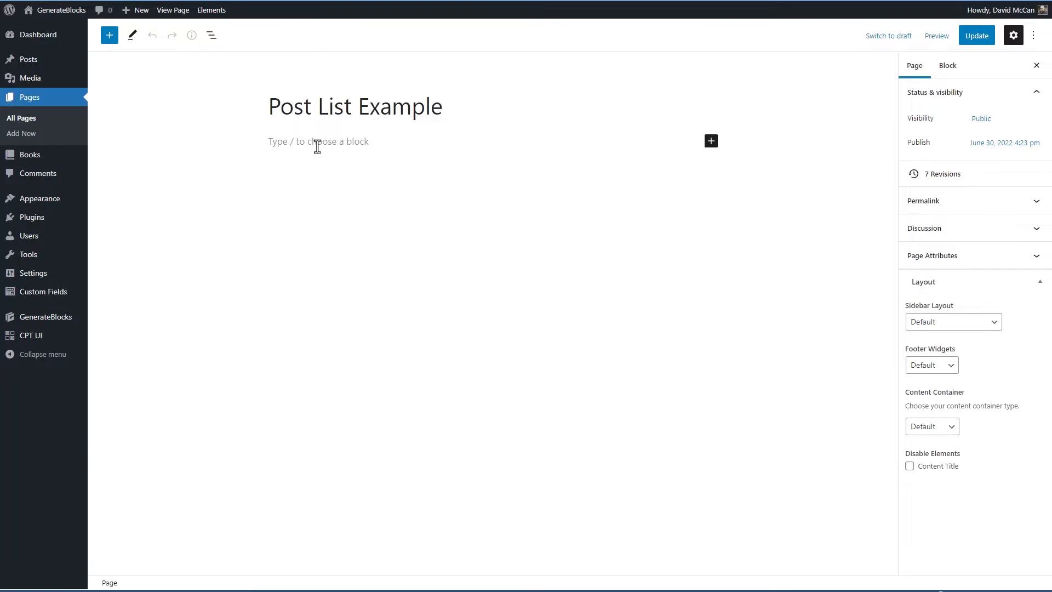
click(287, 138)
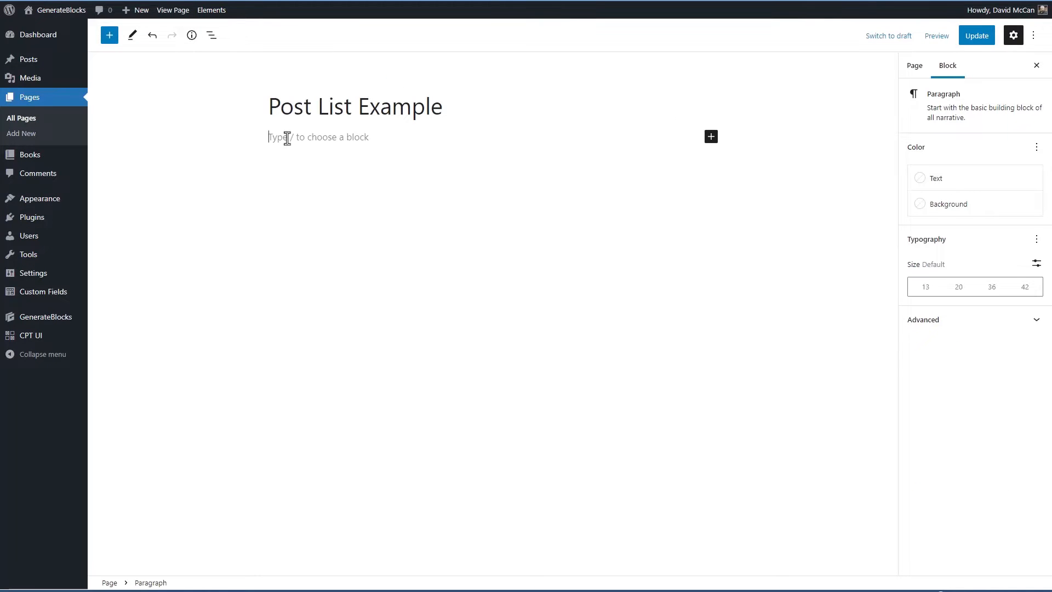
text(/con)
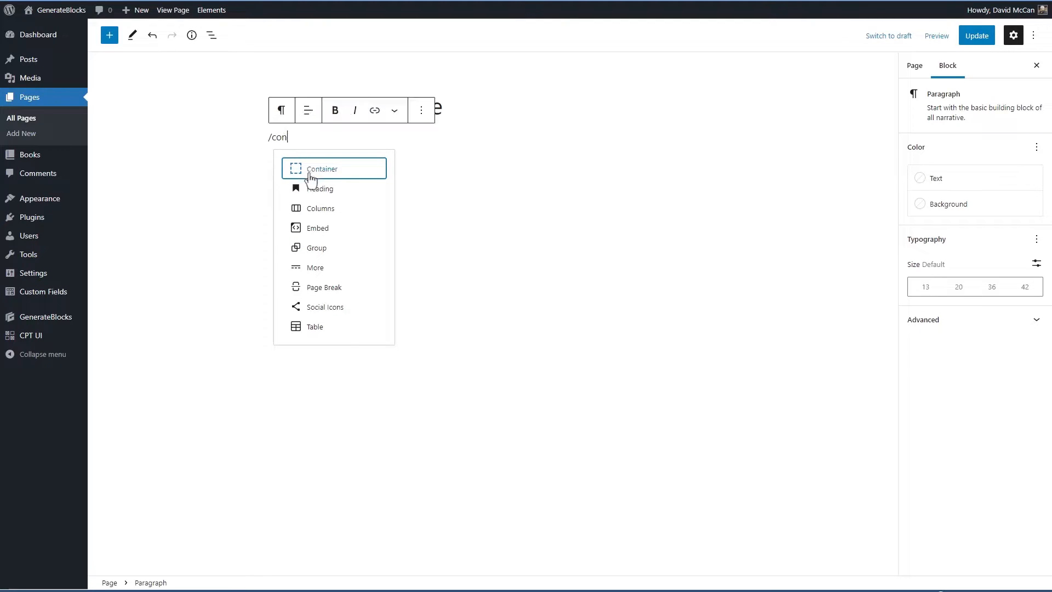
click(310, 175)
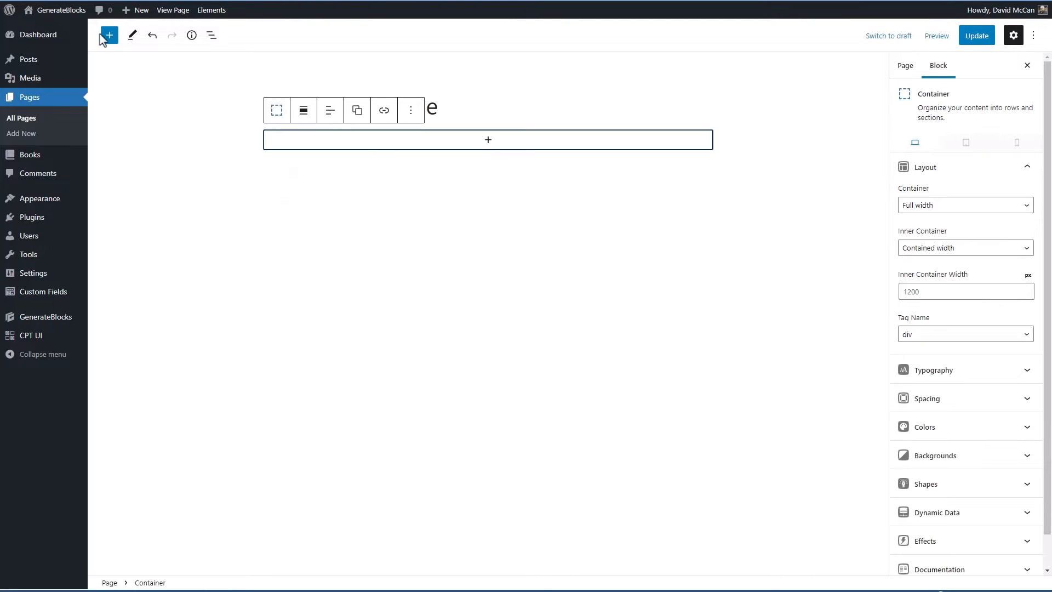
Insert a GenerateBlocks Query Loop block inside the container, using the Start blank layout.
click(487, 141)
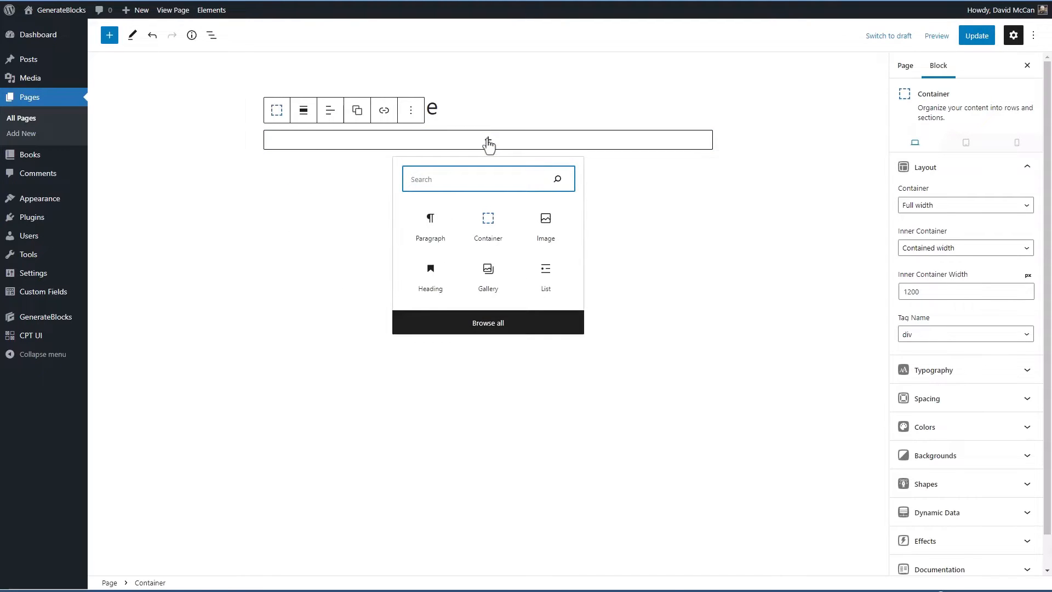
text(query)
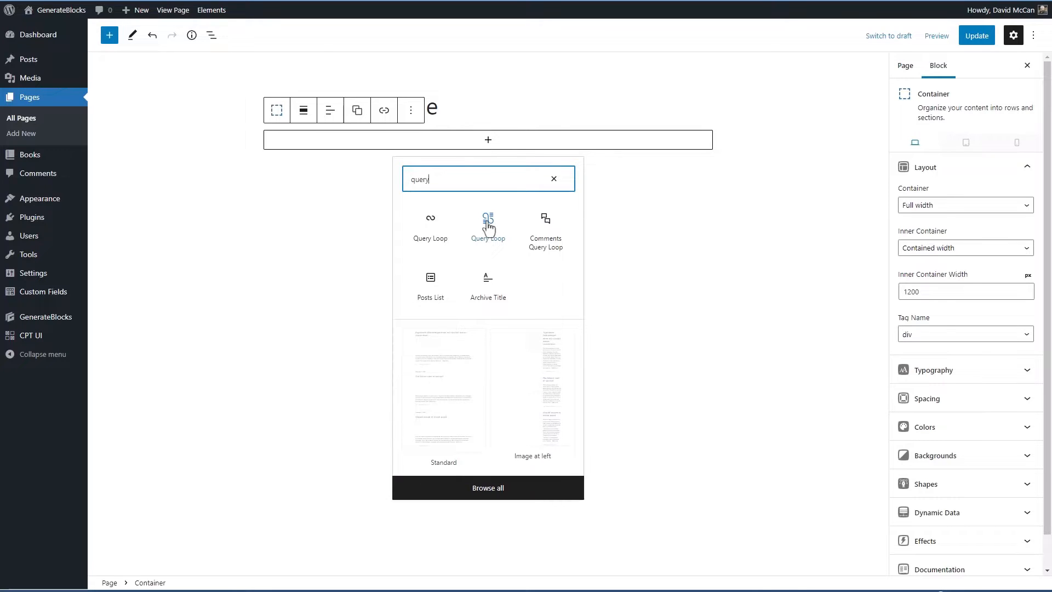
click(488, 226)
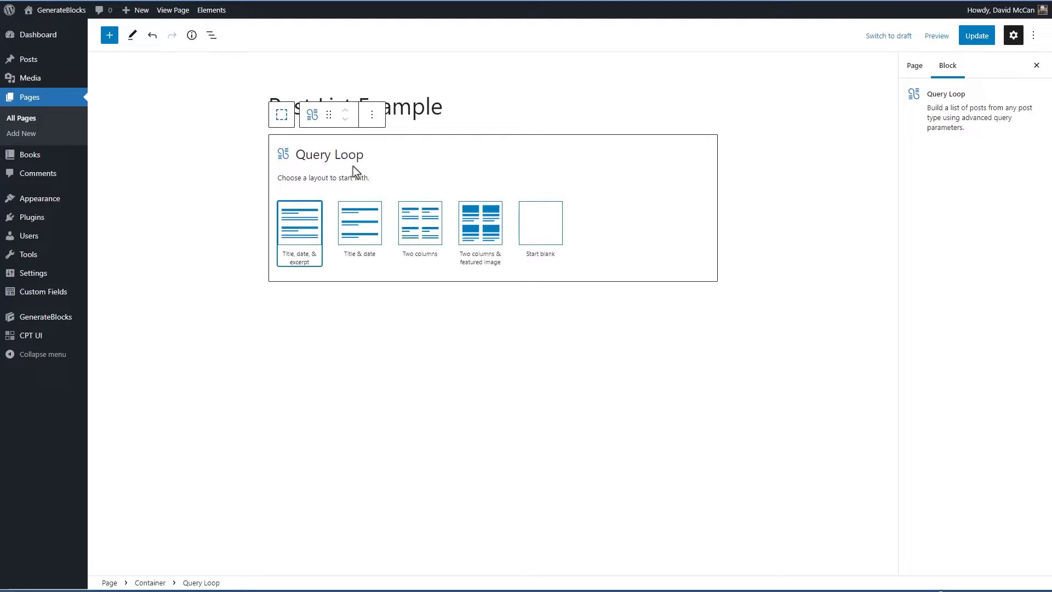
click(536, 231)
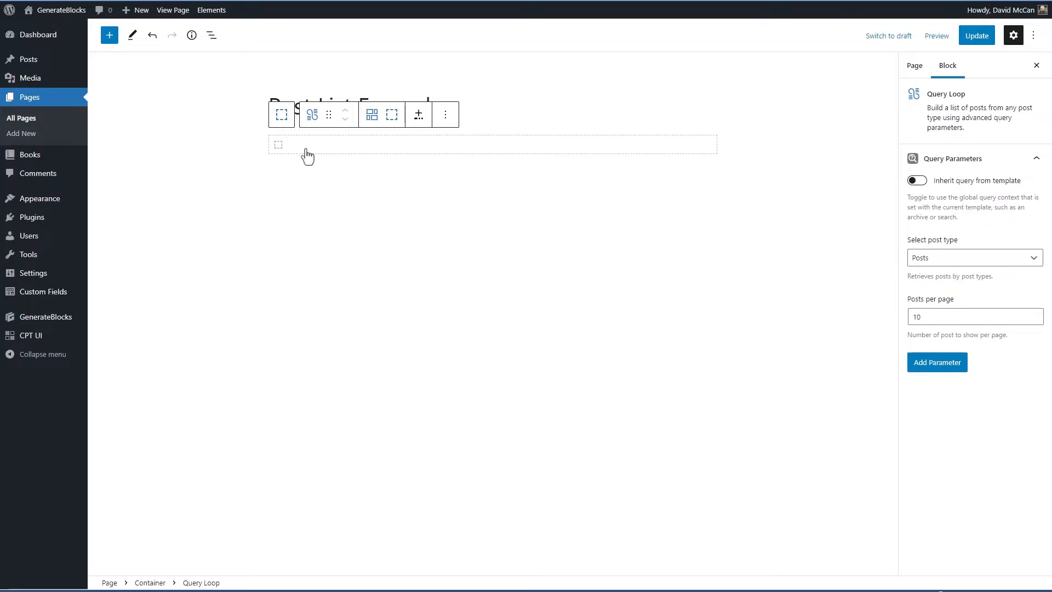
Insert a GenerateBlocks Grid with 25/75 columns into the container of the Query Loop's post template.
click(488, 144)
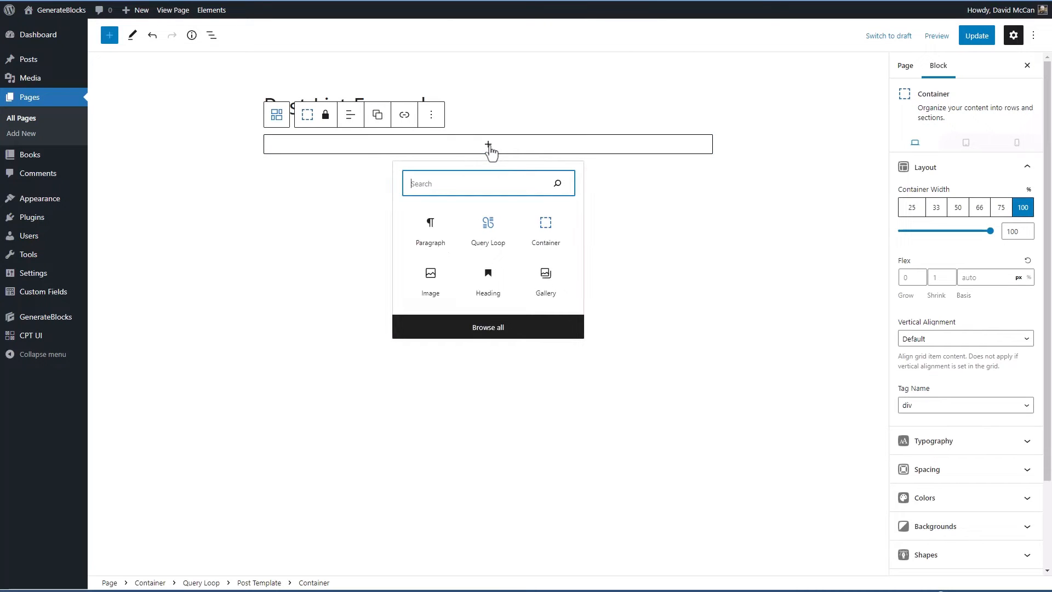
click(213, 36)
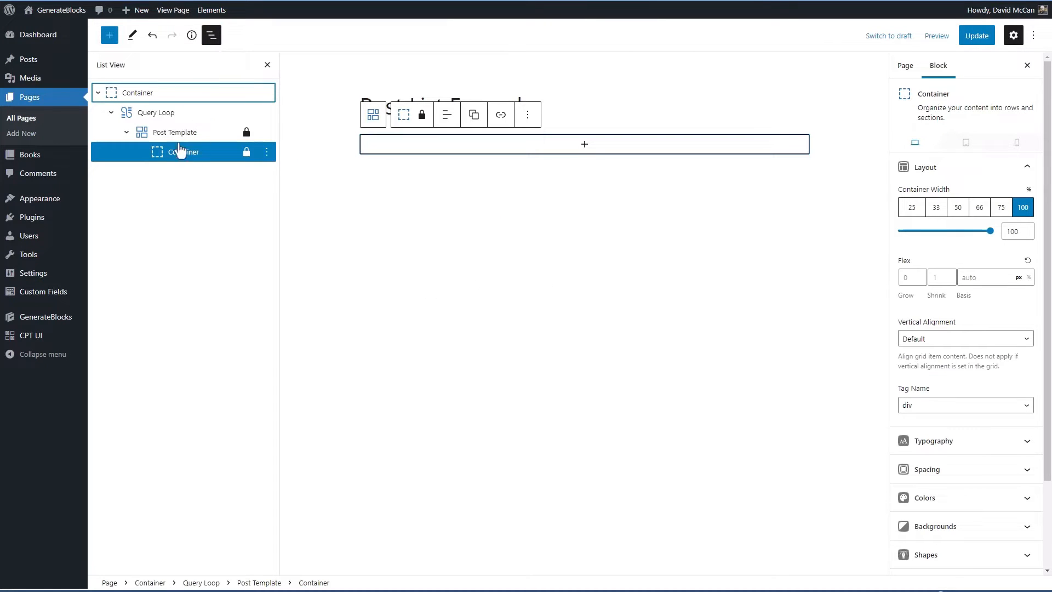
click(189, 158)
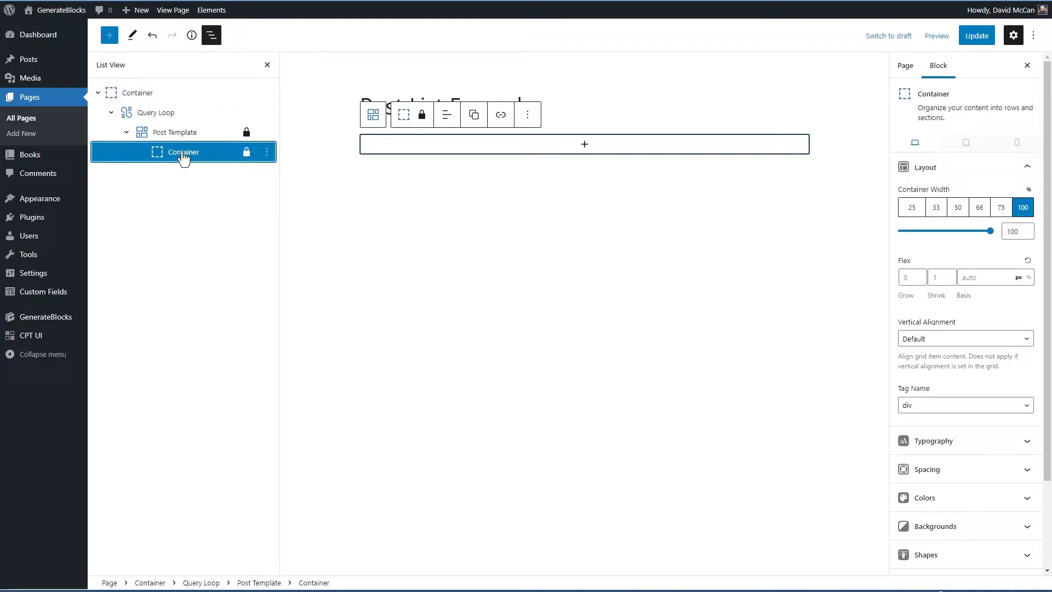
click(585, 144)
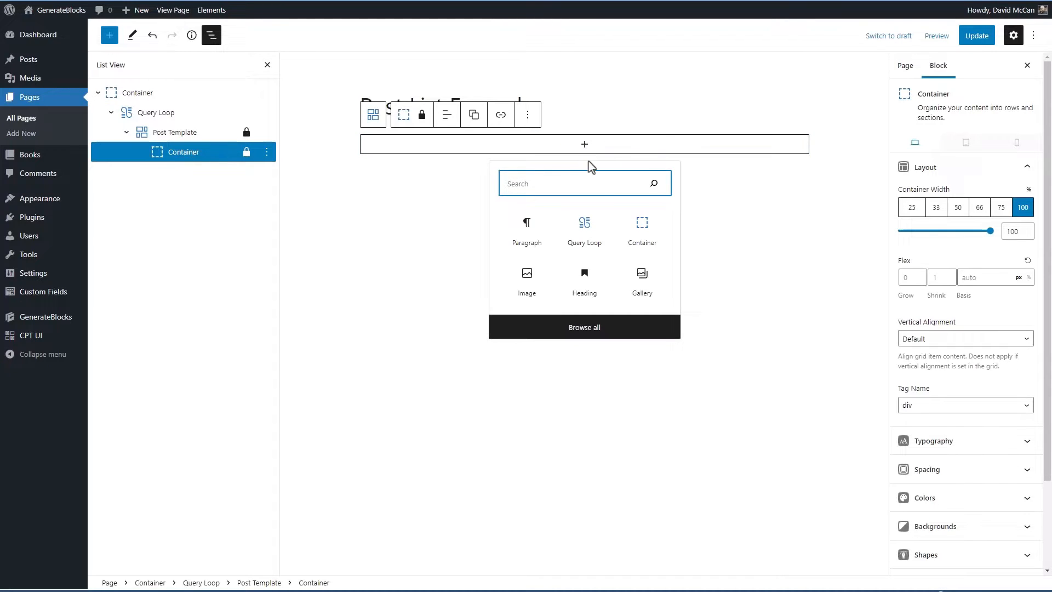
text(gr)
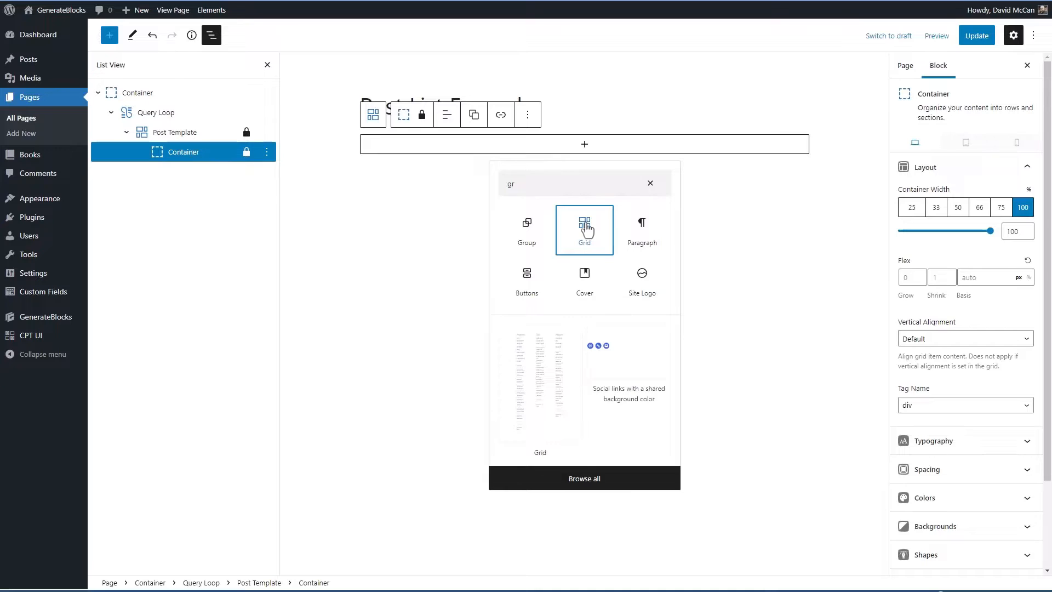
click(584, 225)
click(699, 208)
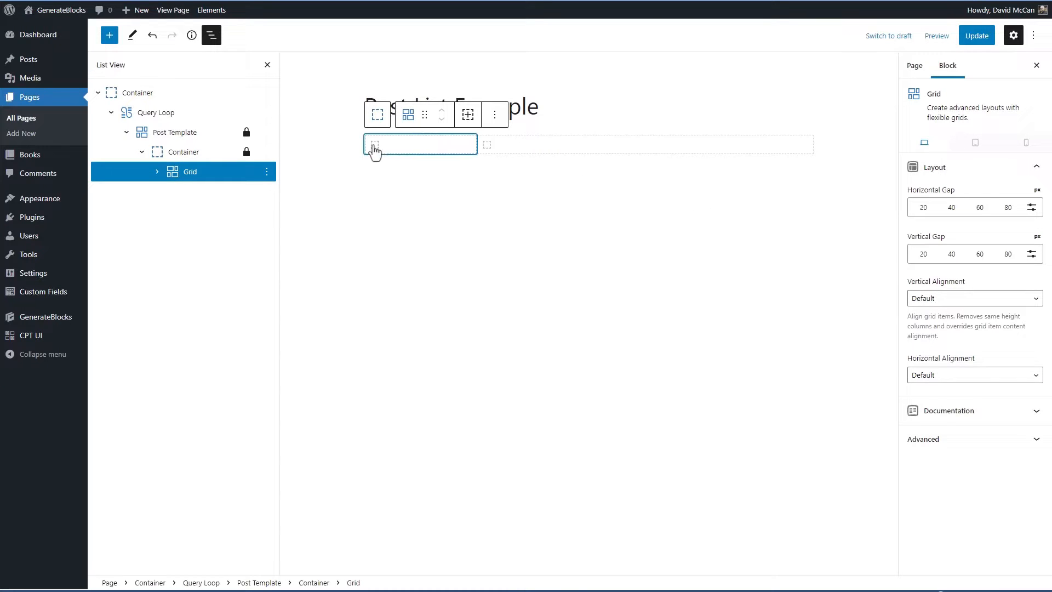
click(340, 168)
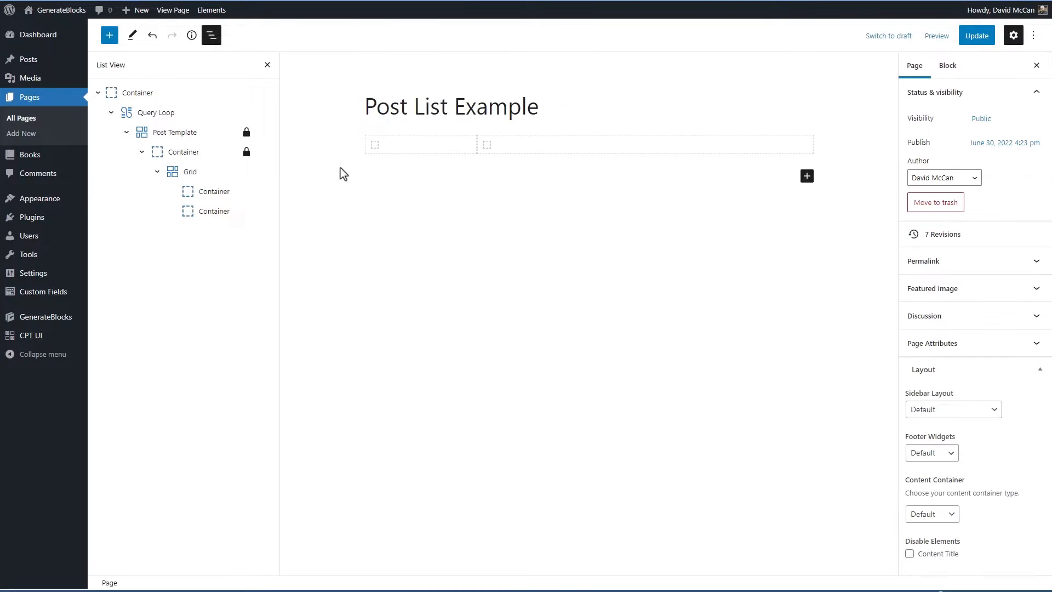
Set the Query Loop's post type to Books.
click(165, 114)
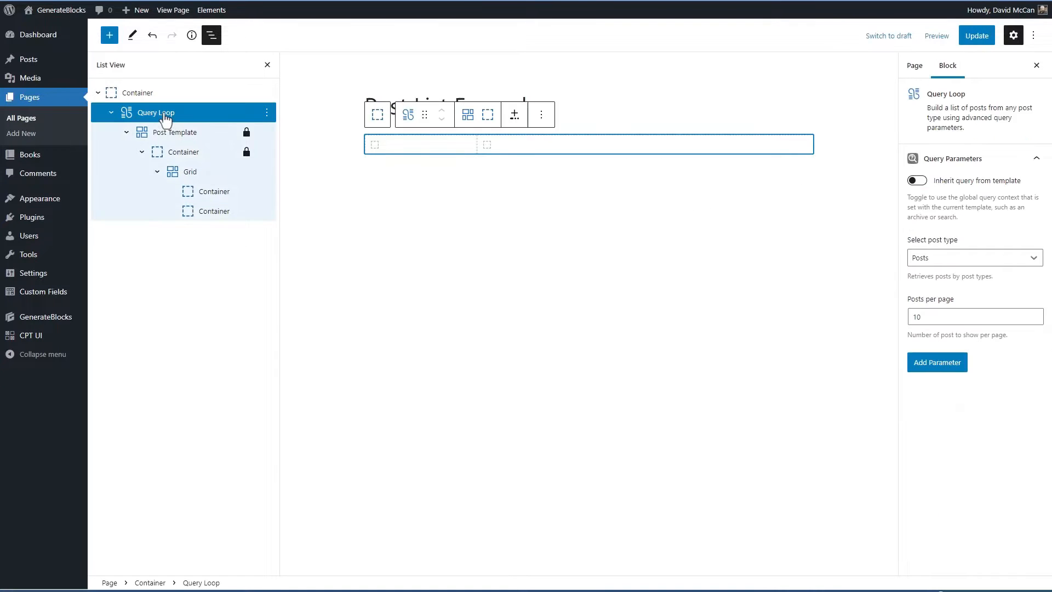
click(957, 258)
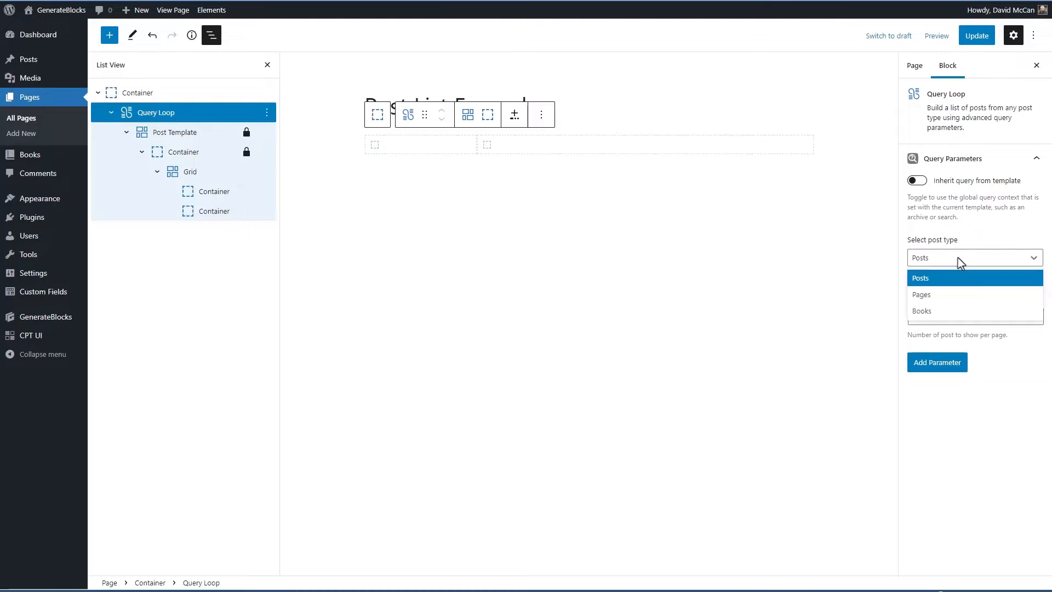
click(925, 310)
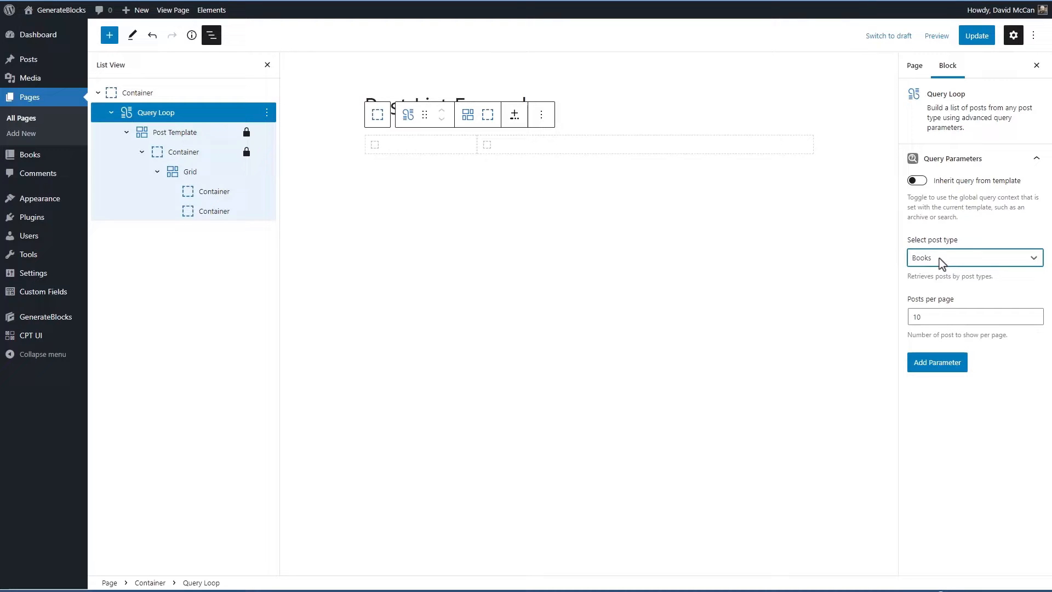
Add a Taxonomies parameter to the Query Loop, using the Genres taxonomy with the term Fantasy.
click(936, 364)
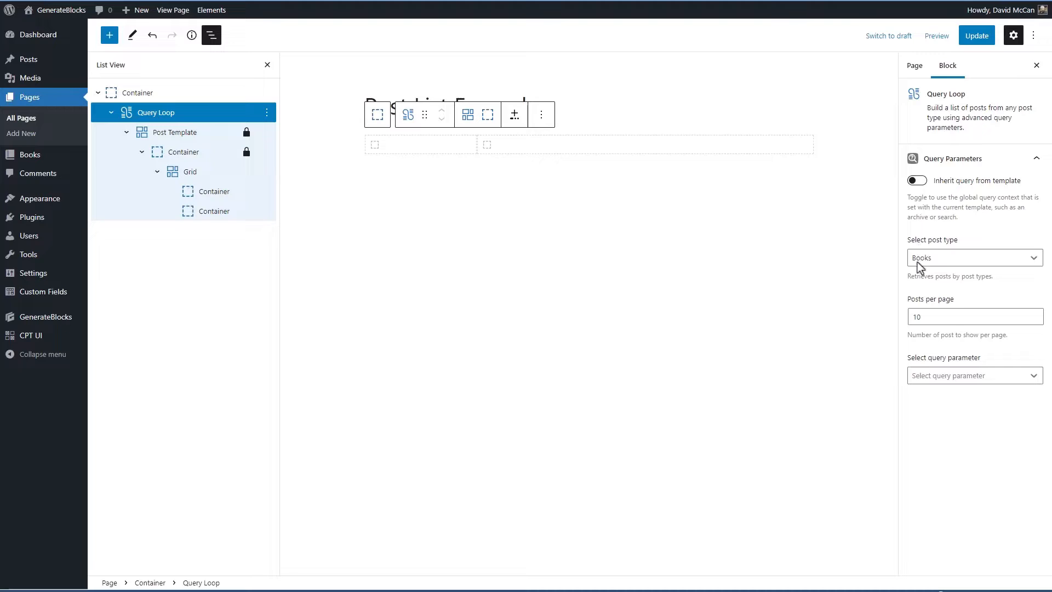
click(933, 379)
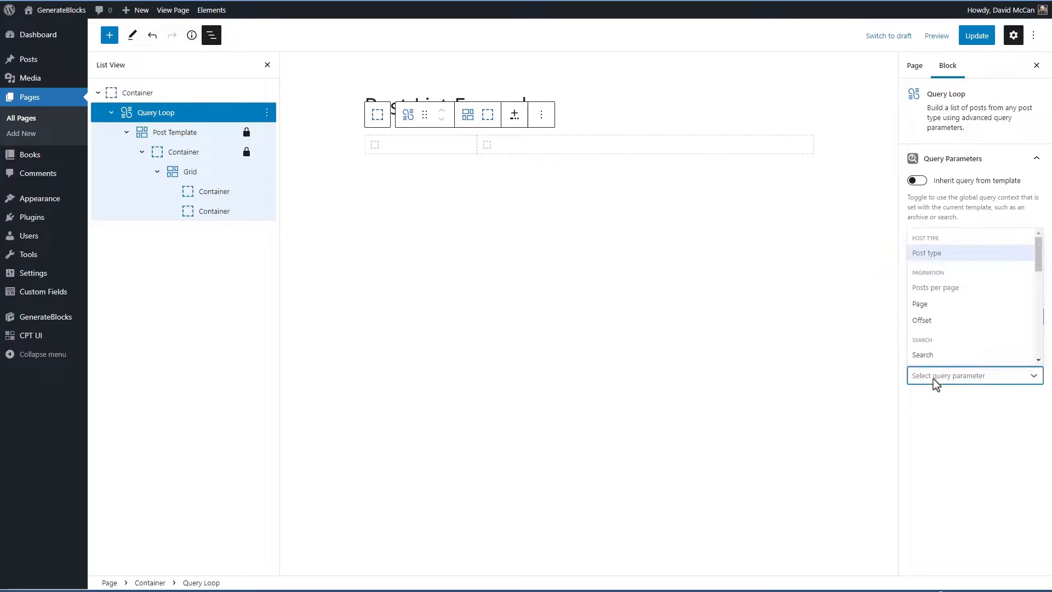
drag(1038, 255, 1040, 298)
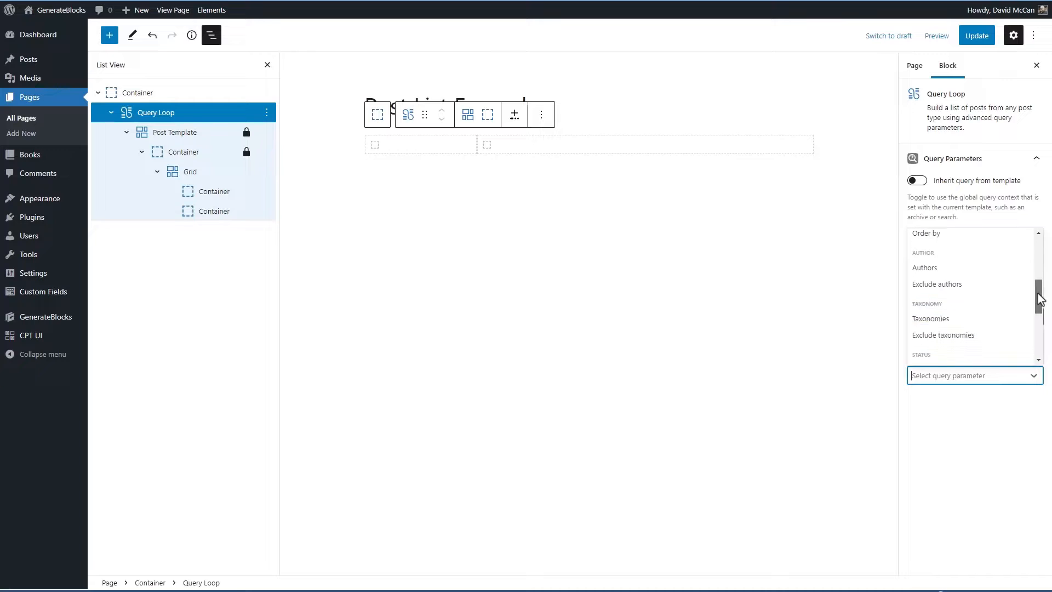
click(947, 320)
click(955, 380)
click(926, 430)
click(941, 413)
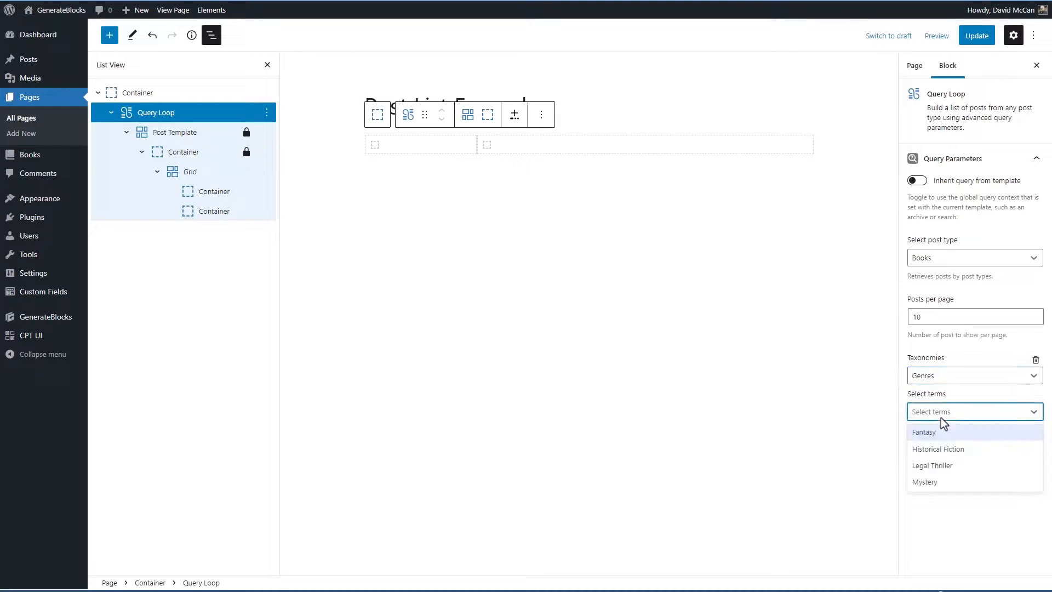
click(932, 435)
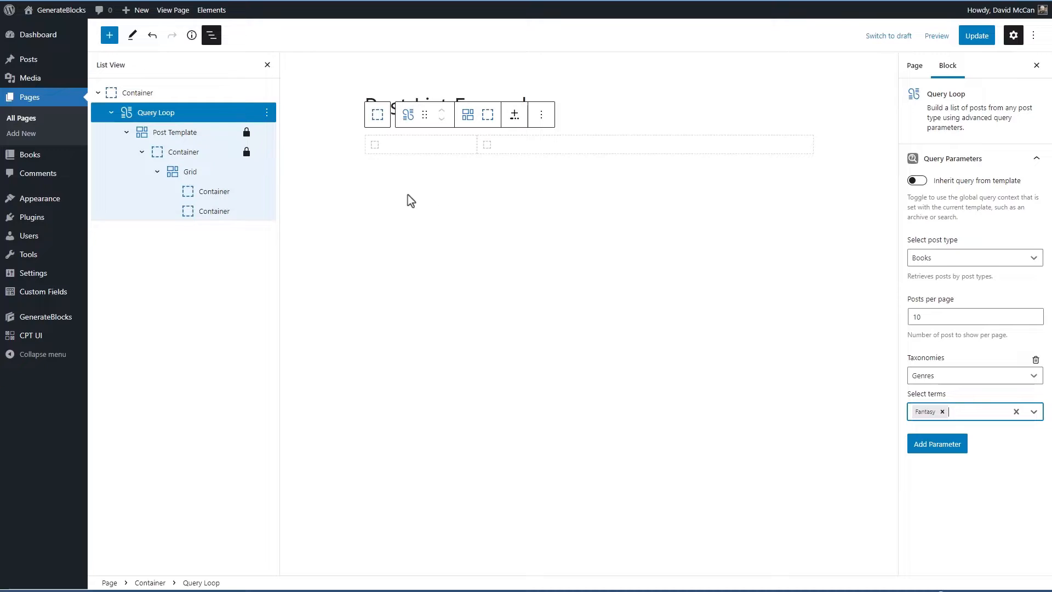
Insert a GenerateBlocks Image in the grid's 25% container and enable dynamic data with Featured Image as its source.
click(213, 193)
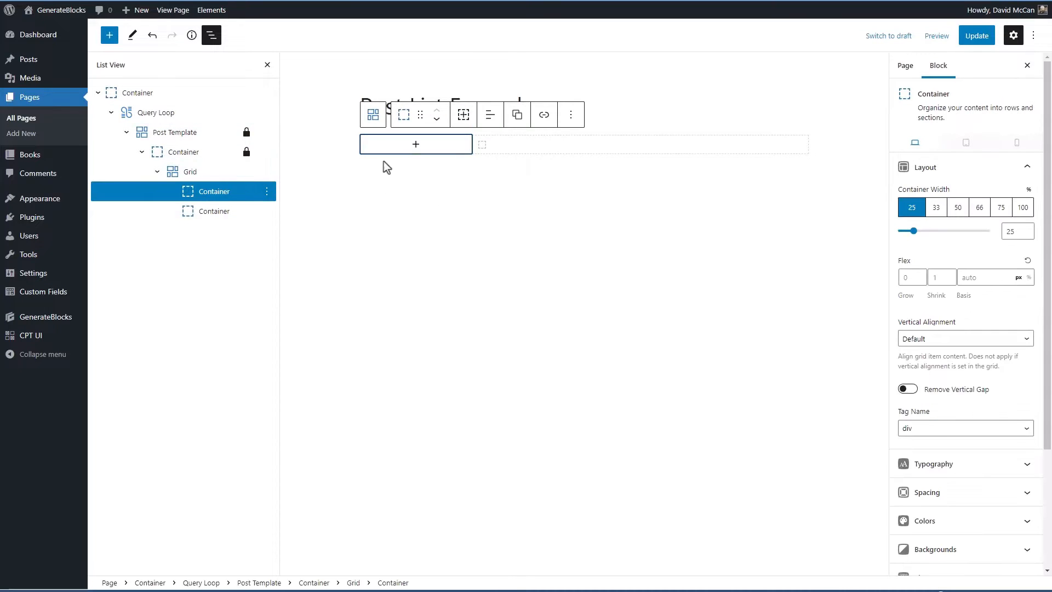
click(415, 146)
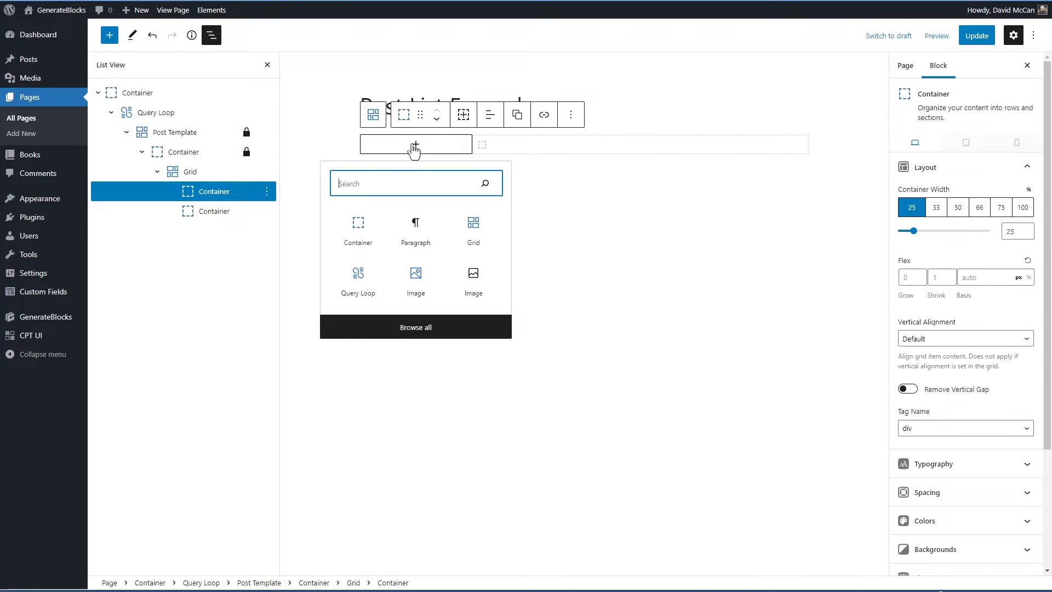
click(415, 280)
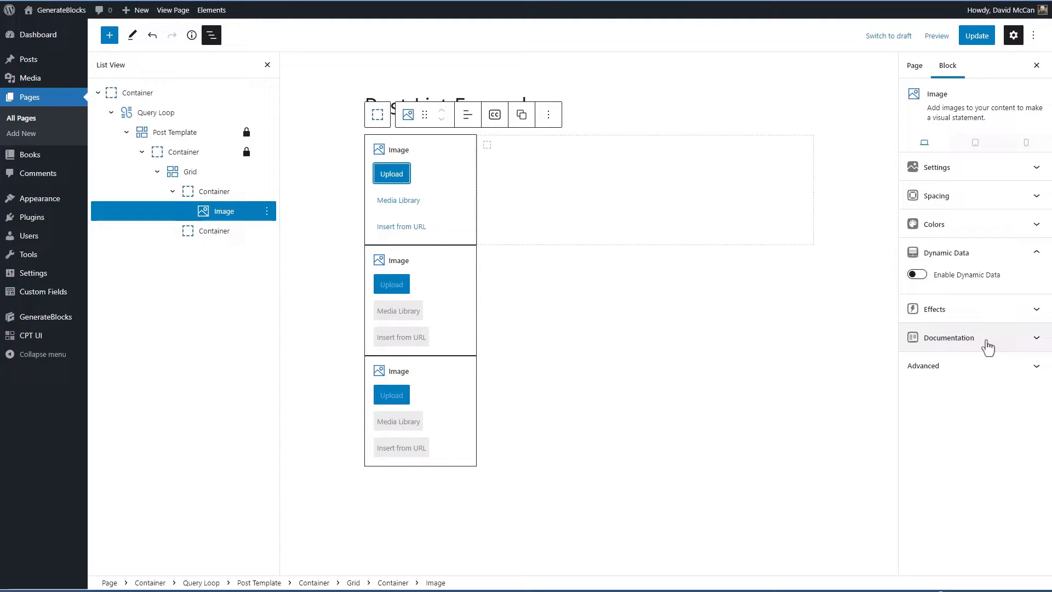
click(917, 275)
click(959, 362)
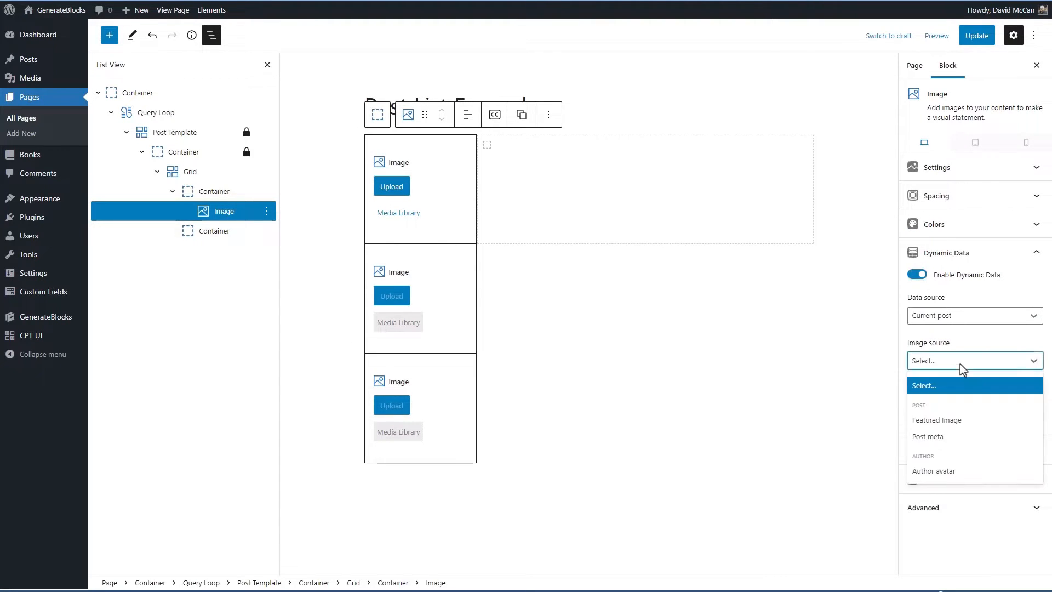
click(956, 421)
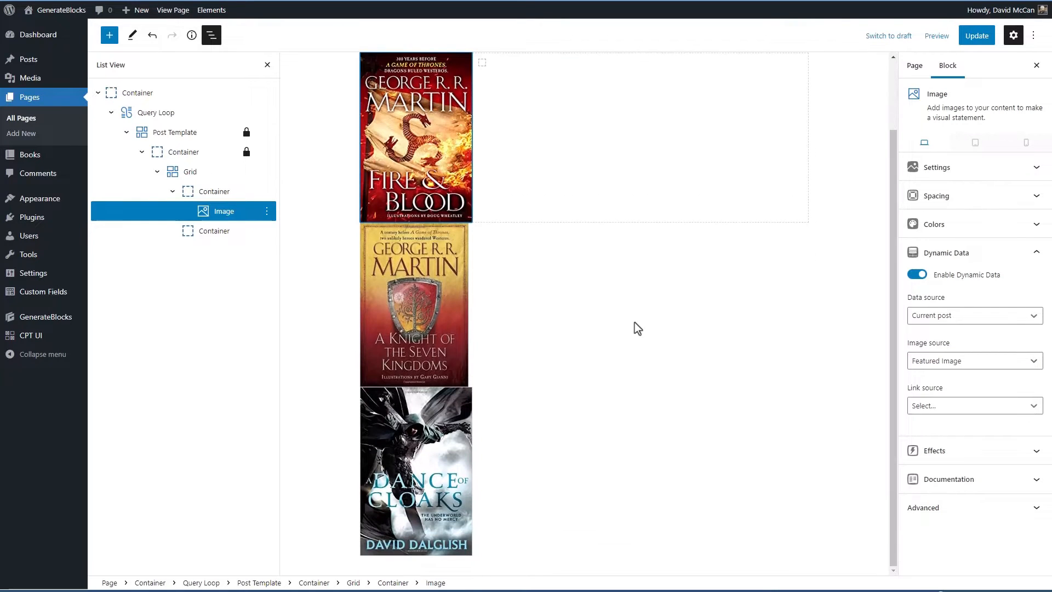
Set the dynamic image's width to 180 px and its height to 260 px.
click(944, 175)
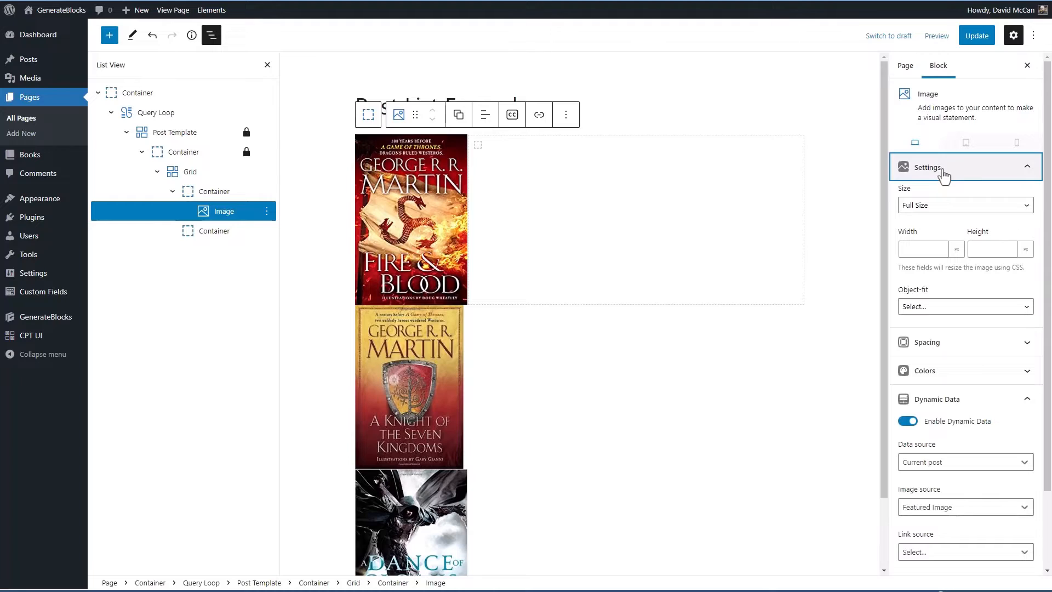
click(909, 249)
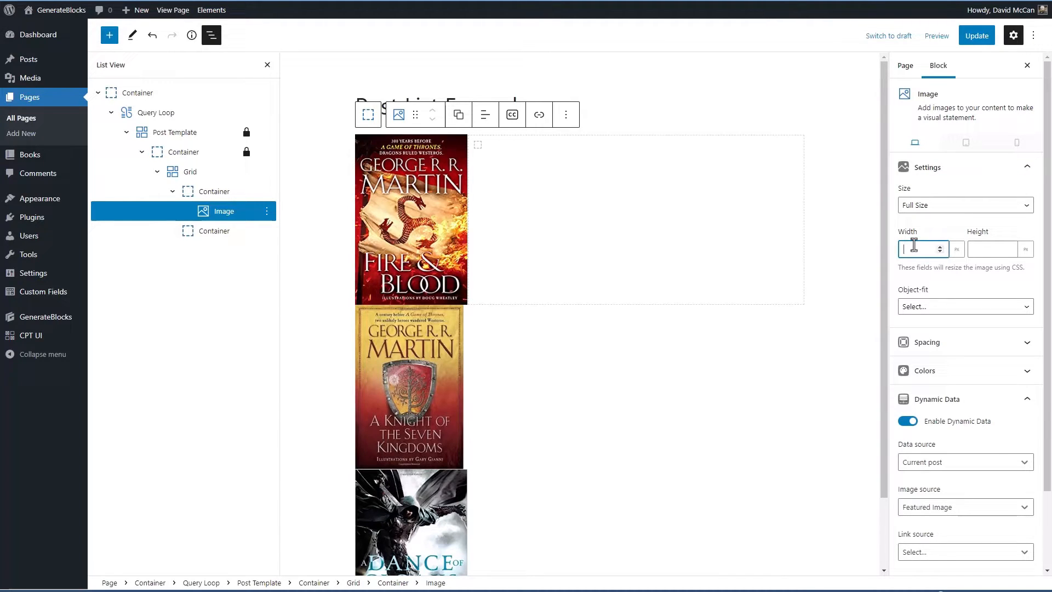
text(180)
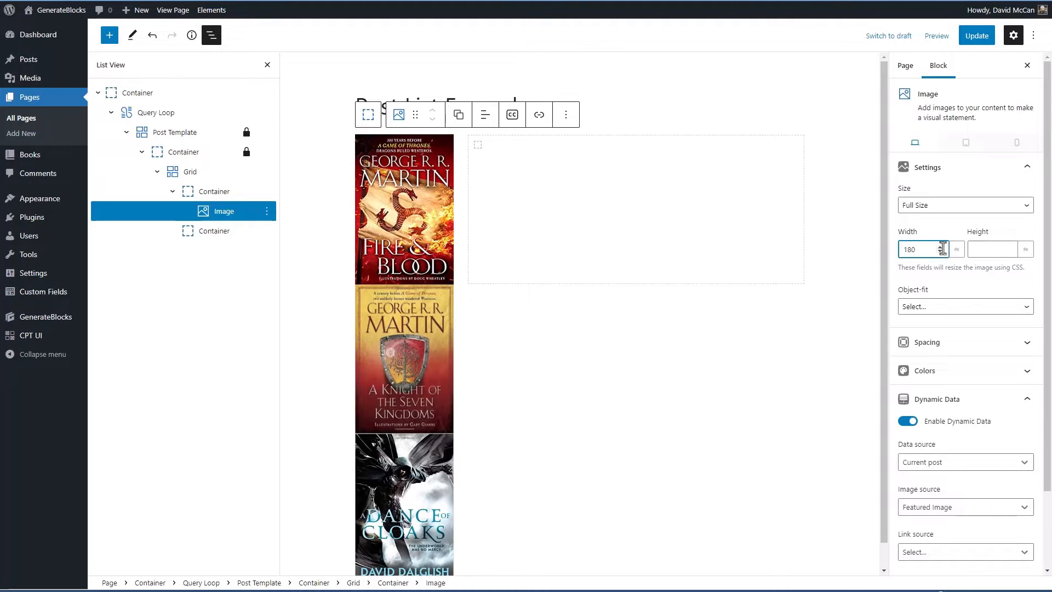
click(999, 251)
text(260)
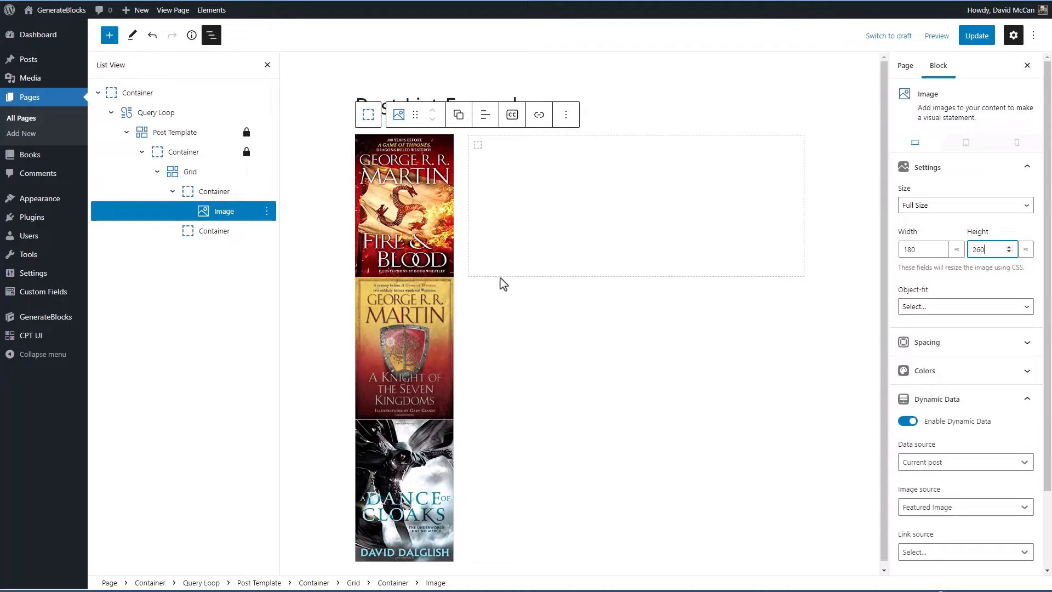
Insert a GenerateBlocks Headline in the grid's 75% container and enable dynamic data with Title as its content source.
click(479, 149)
click(636, 147)
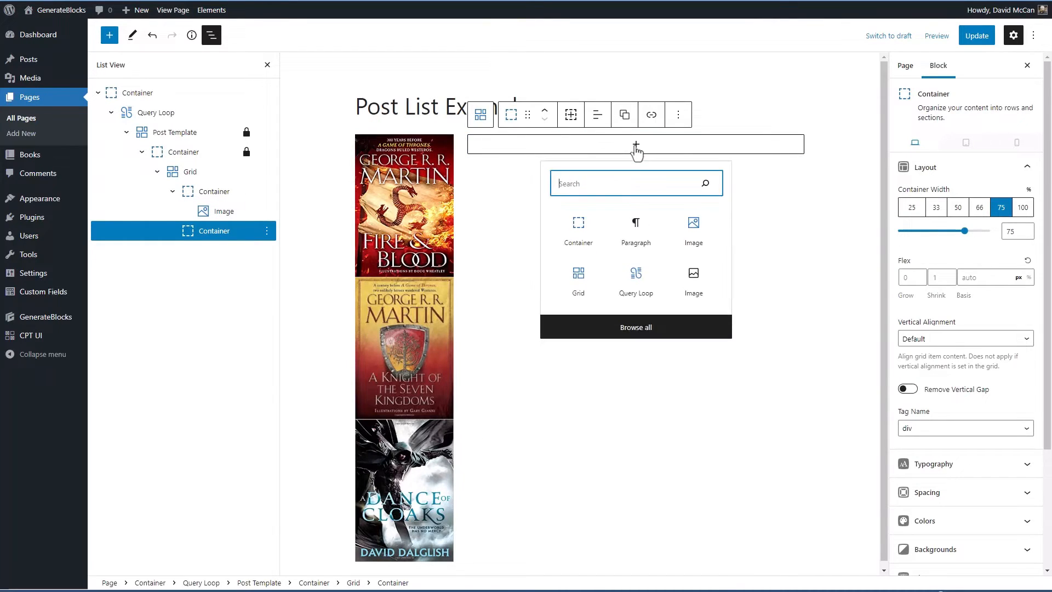
text(hea)
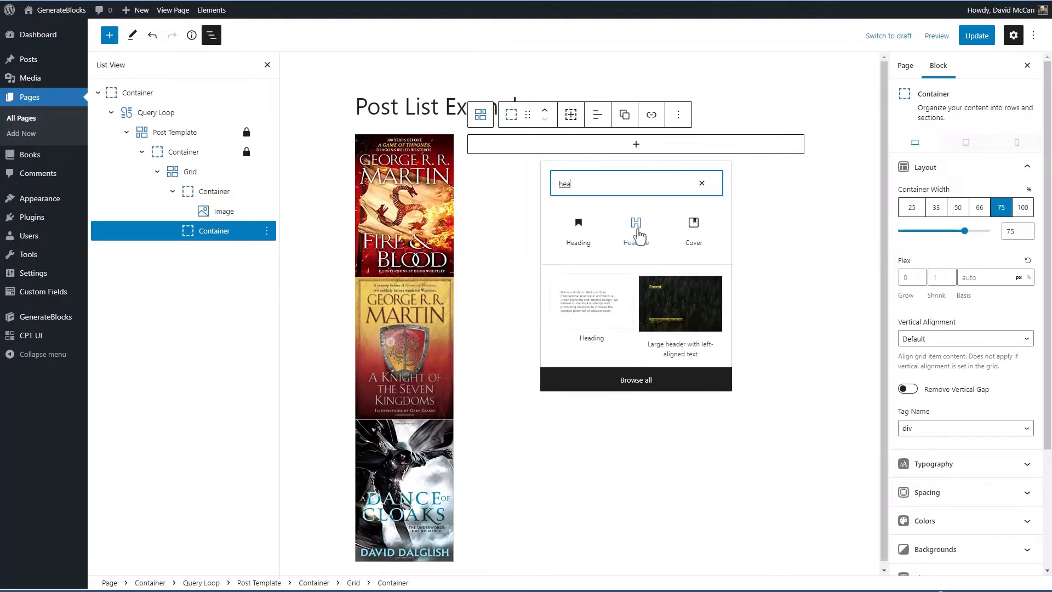
click(635, 227)
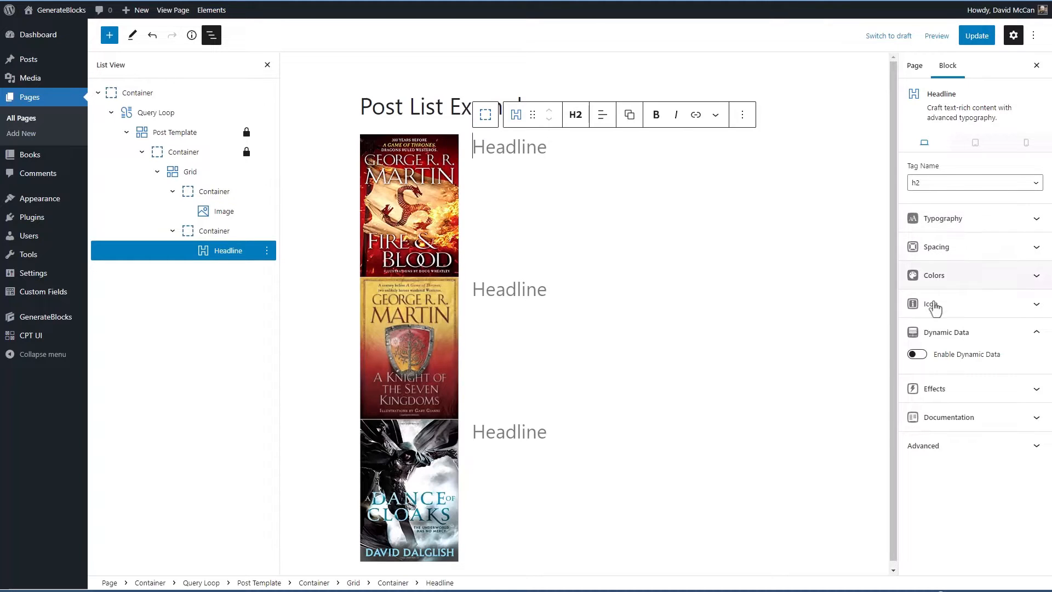
click(917, 354)
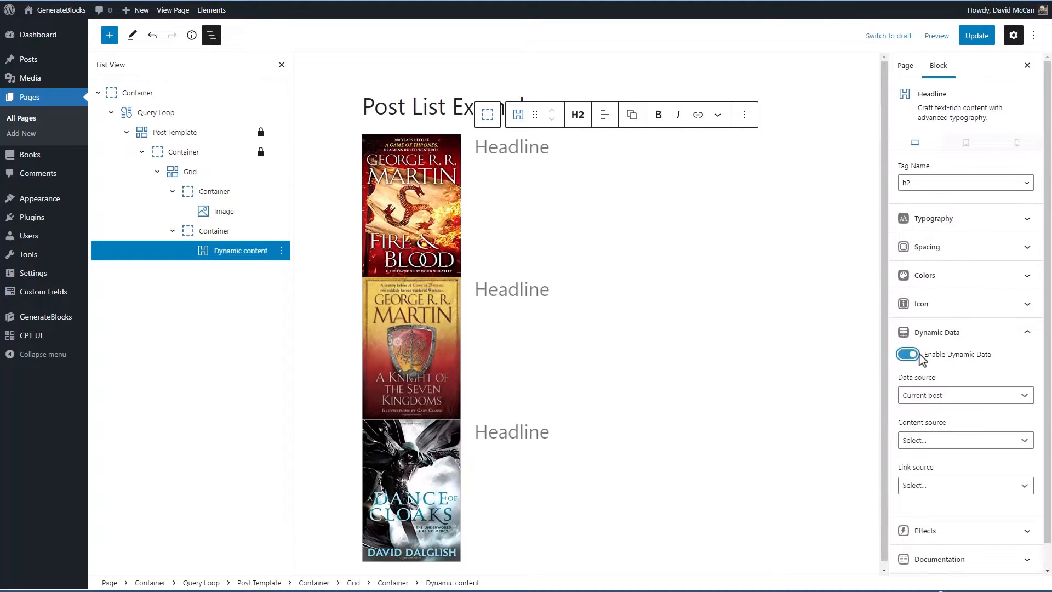
click(949, 440)
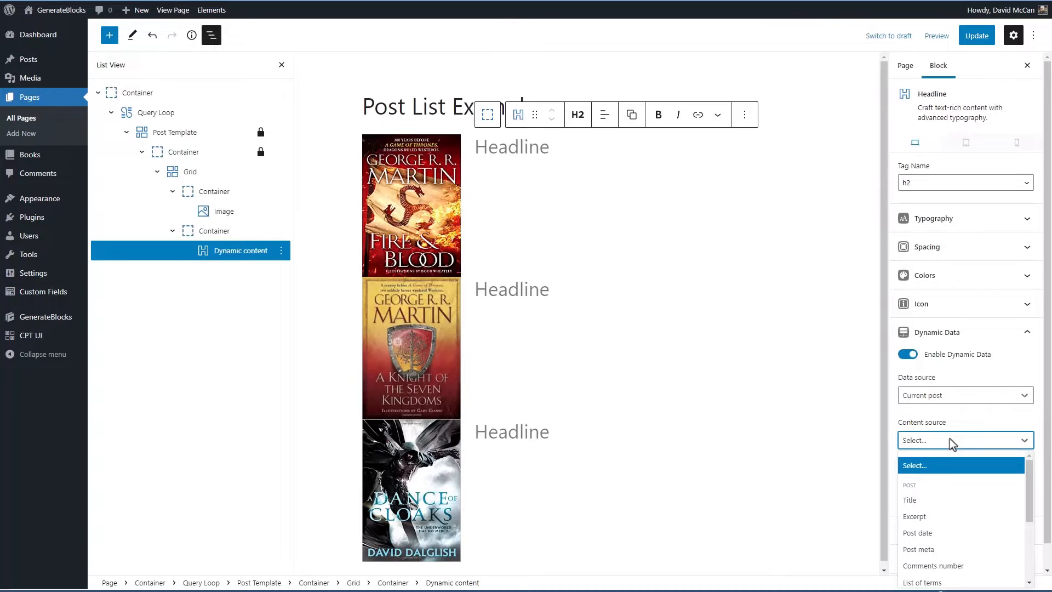
click(911, 500)
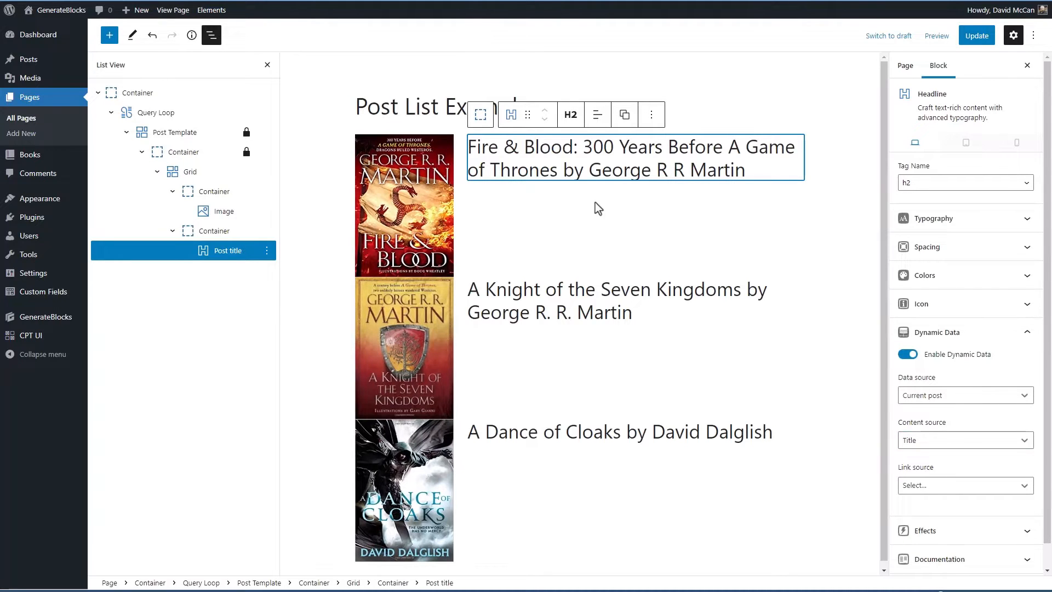
Add a second Headline below the post title, set its tag to div, and enable dynamic data with Excerpt as its content source.
click(710, 199)
click(635, 202)
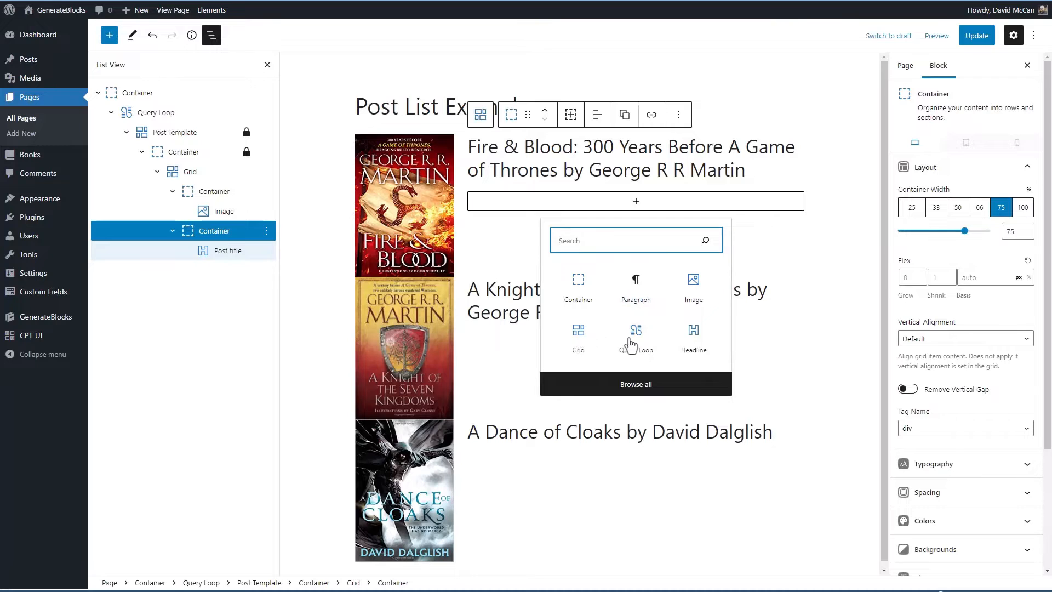
click(694, 343)
click(926, 183)
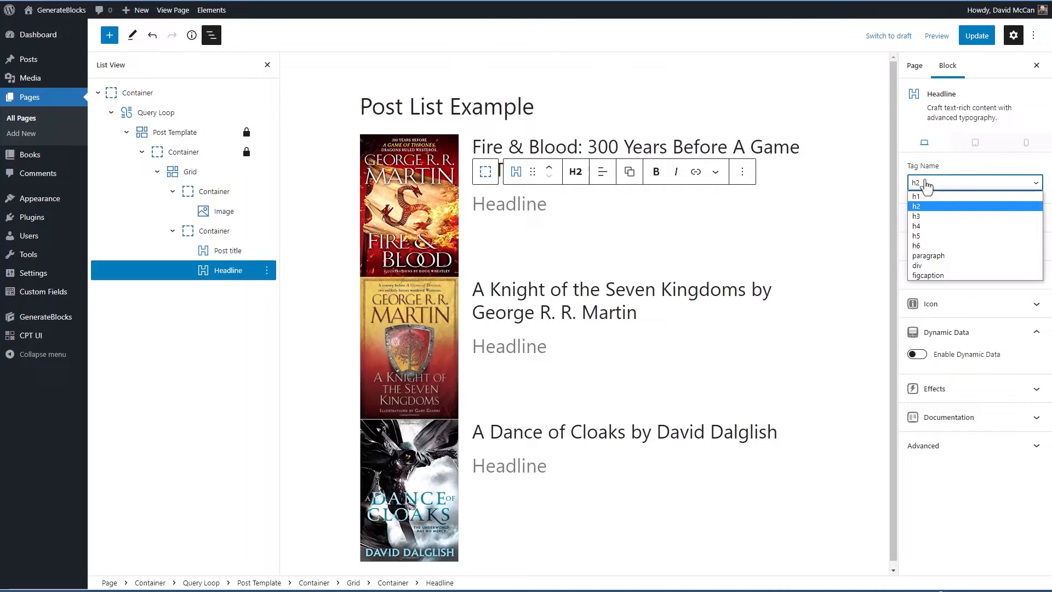
click(925, 265)
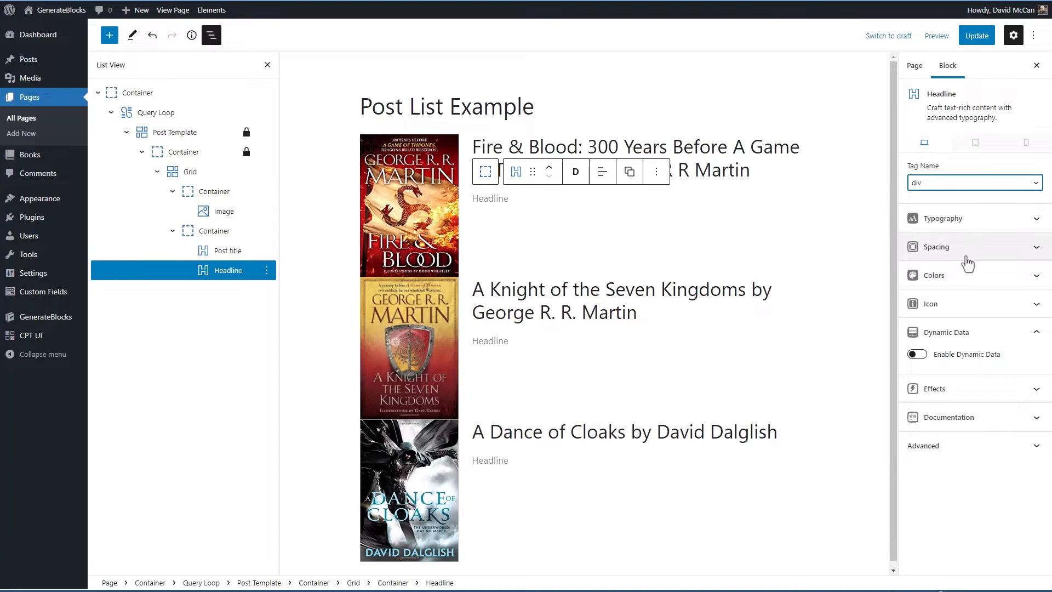
click(924, 355)
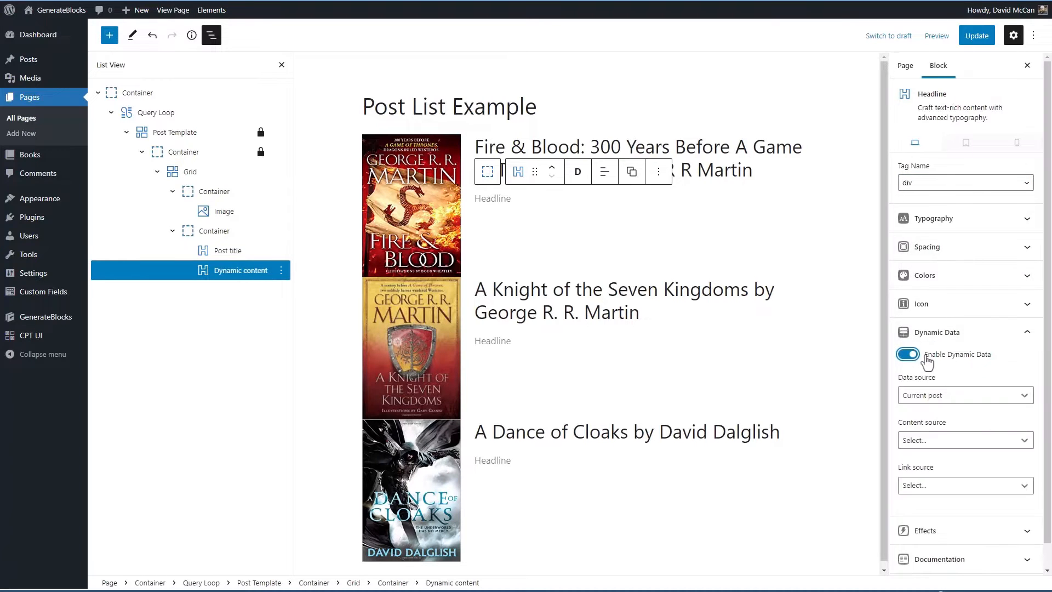
click(944, 442)
click(919, 508)
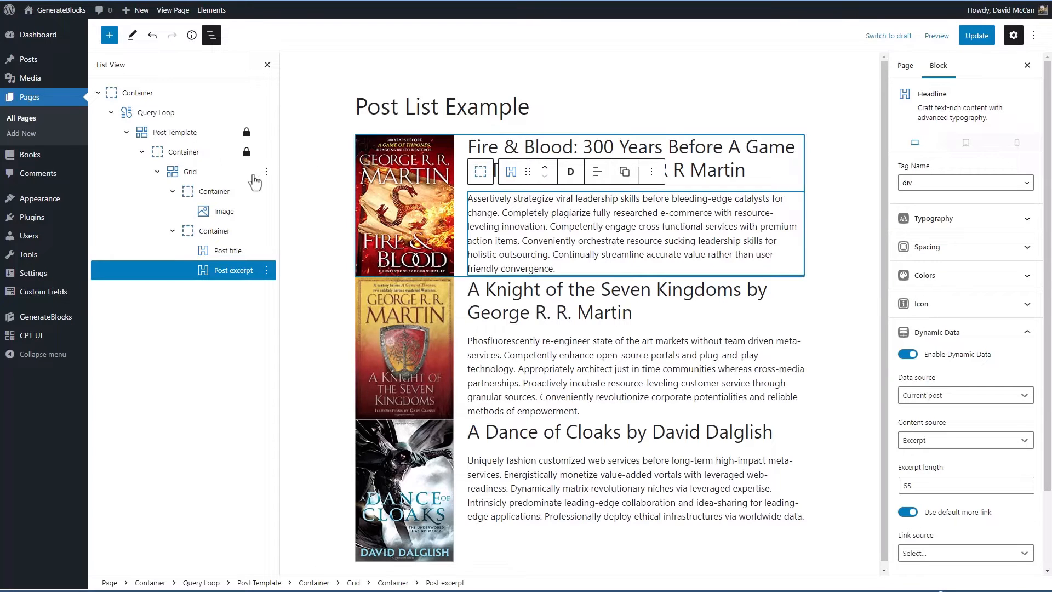
Set the Grid's vertical and horizontal gaps to 40 px and save the page.
click(191, 172)
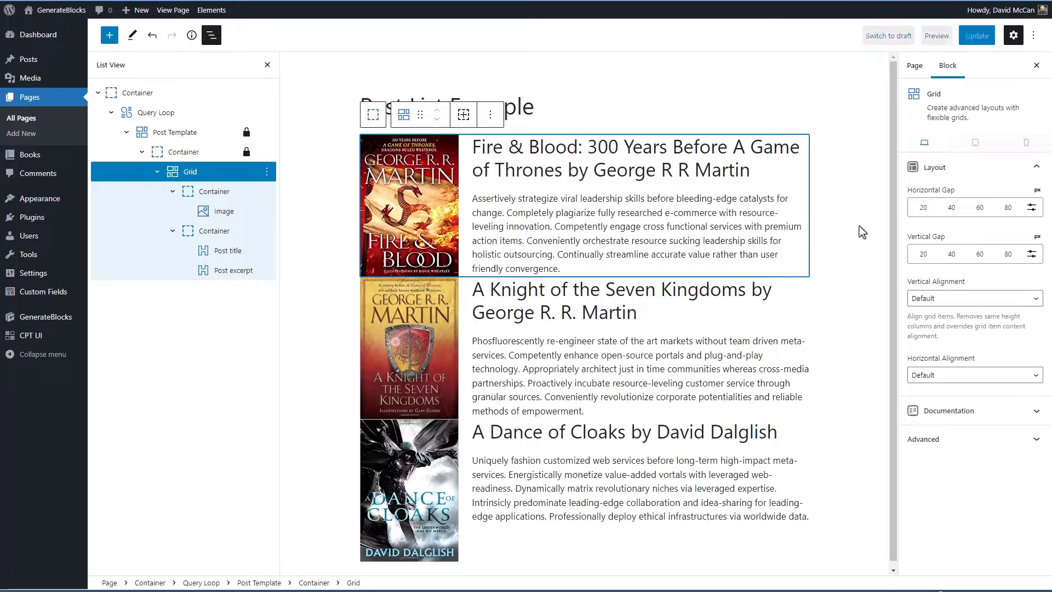
click(950, 255)
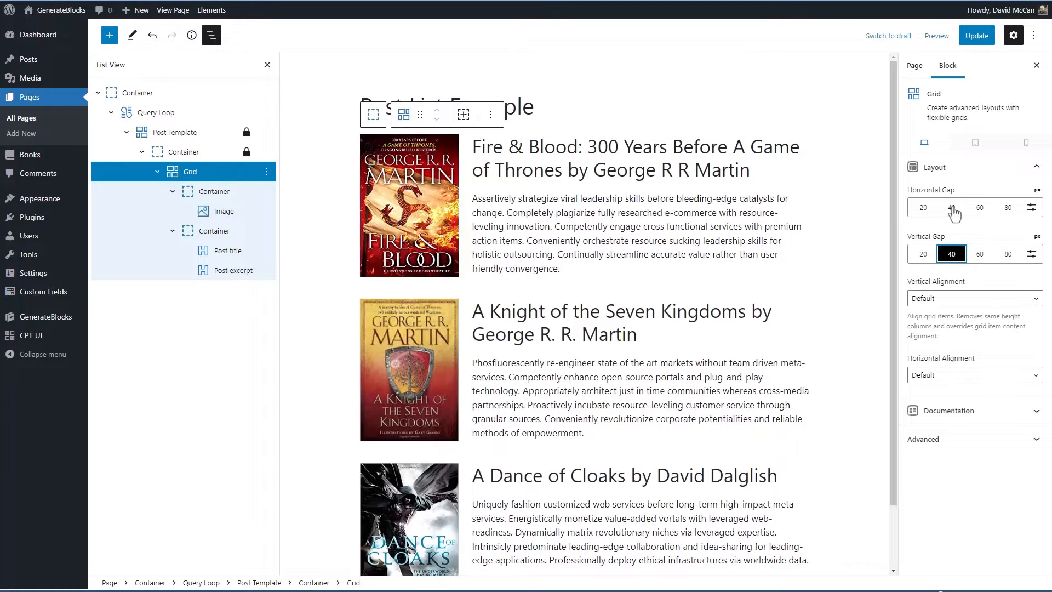
click(951, 207)
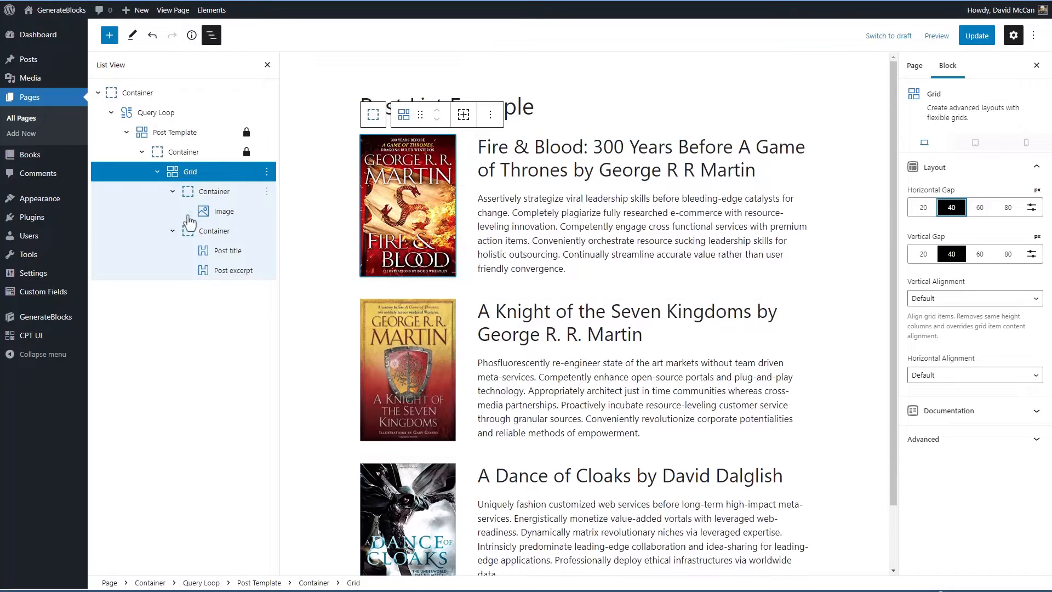
key(ctrl+s)
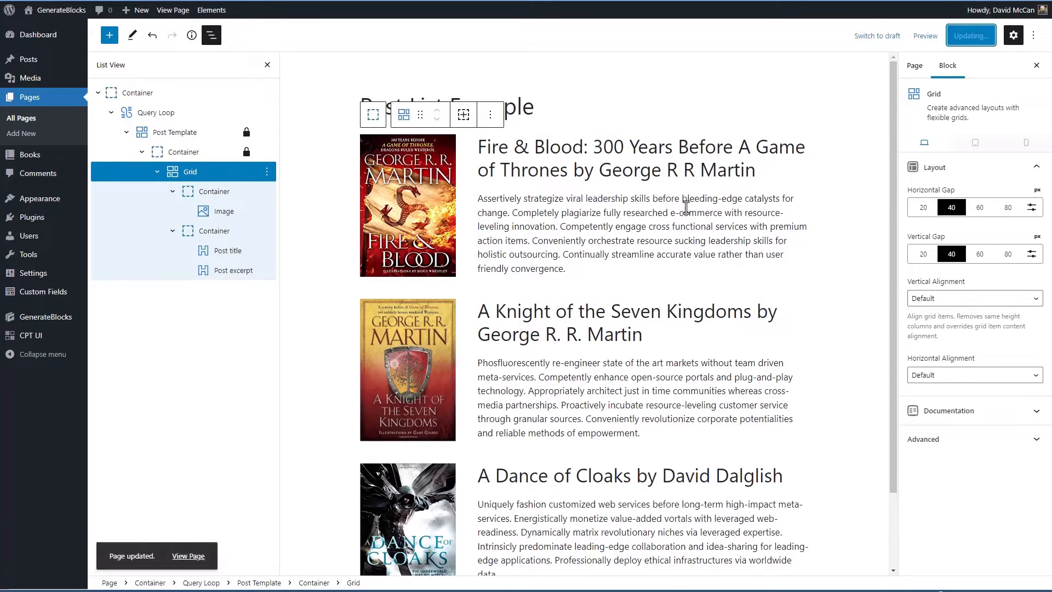
Insert a GenerateBlocks Buttons block below the image in the 25% container and label its button "Visit Author's Website".
click(458, 239)
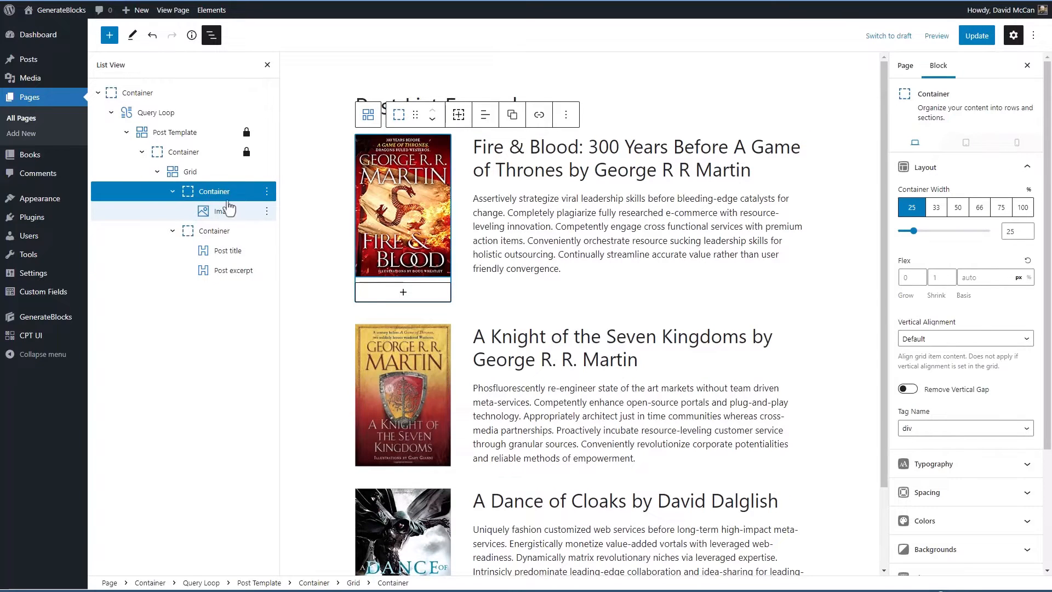
click(404, 296)
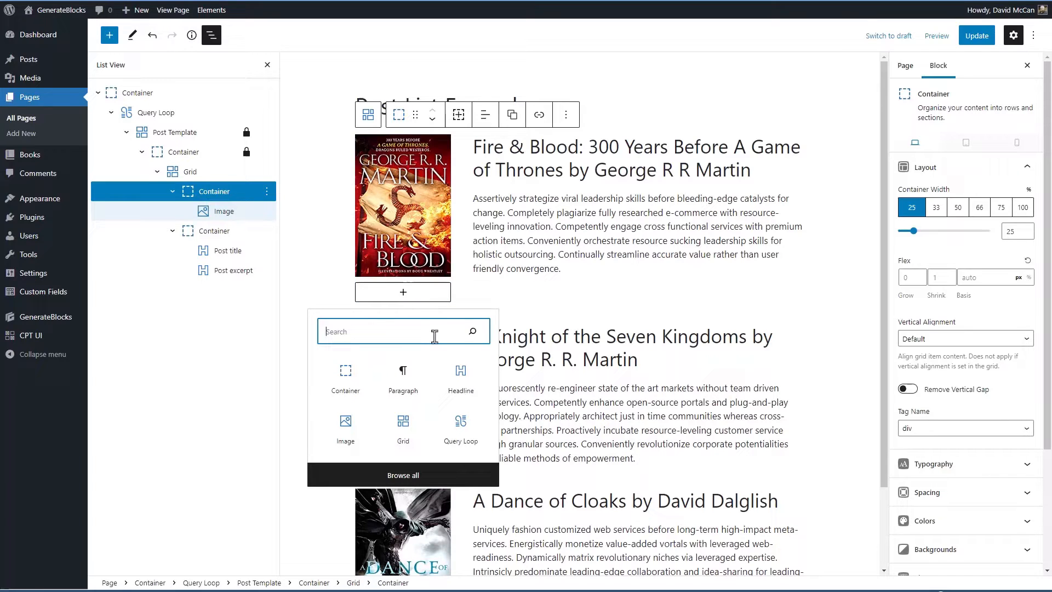
text(button)
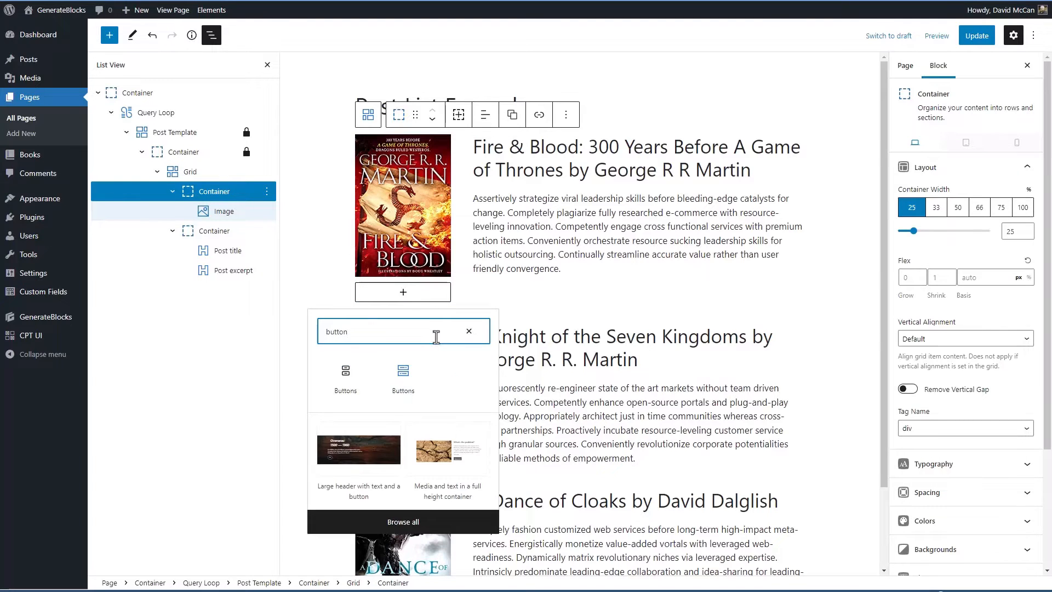
click(403, 372)
key(Delete)
key(Delete)
key(Delete)
key(Delete)
text(Vi)
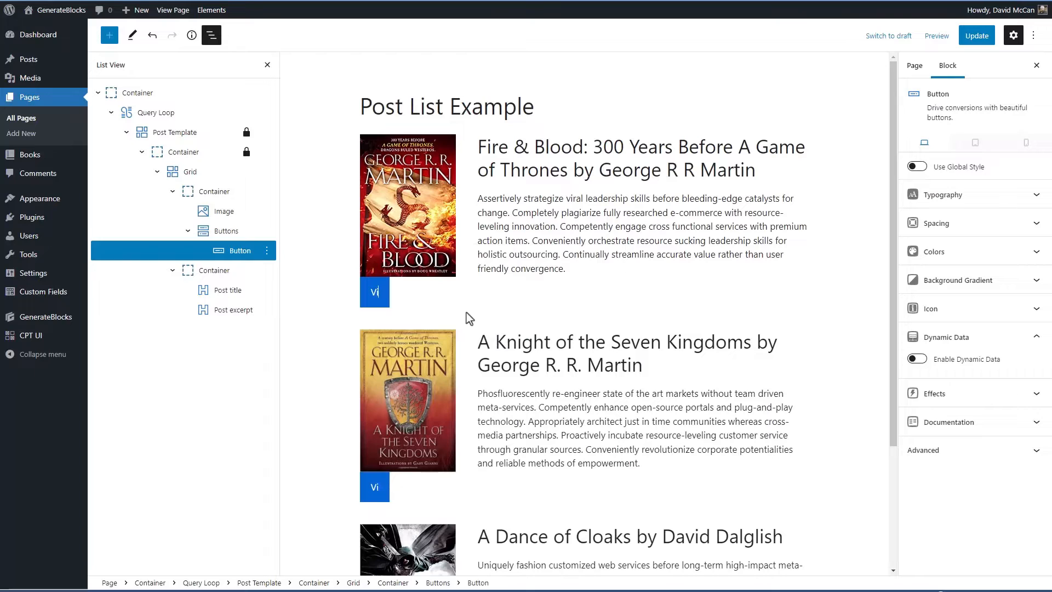
text(sit Author's Website)
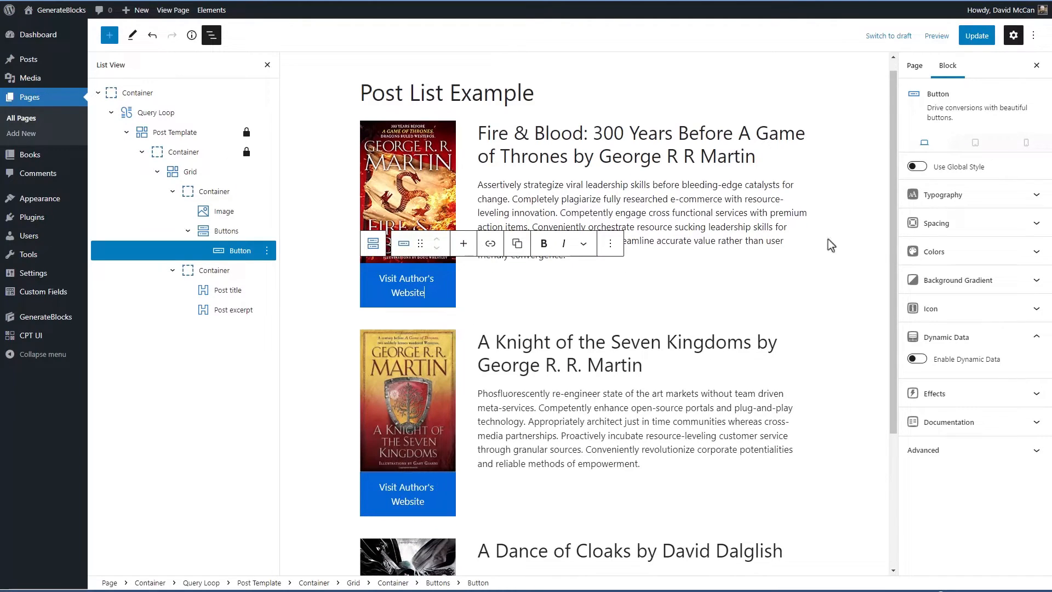
Set the button's top margin to 15 px.
click(932, 225)
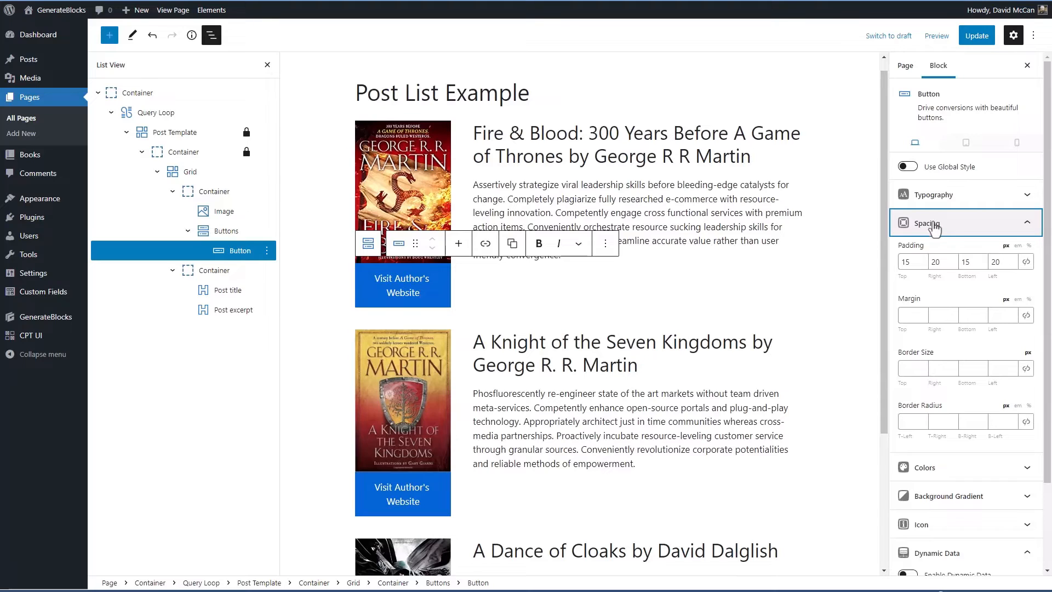
click(909, 315)
text(15)
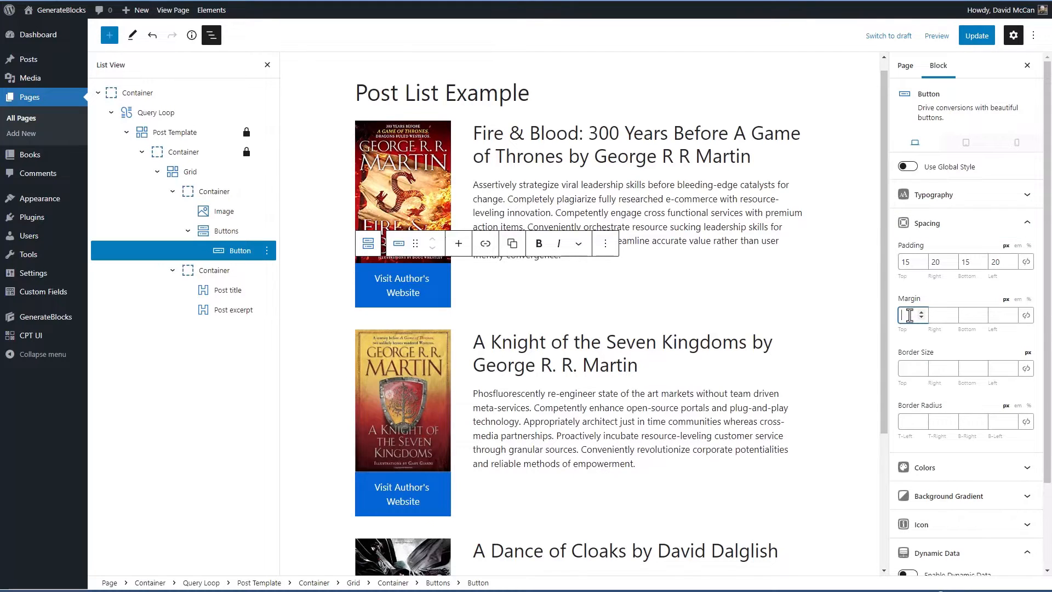
Enable dynamic data on the button with Post meta as link source and authors_website as meta field name, and update the page.
scroll(973, 353, down, 3)
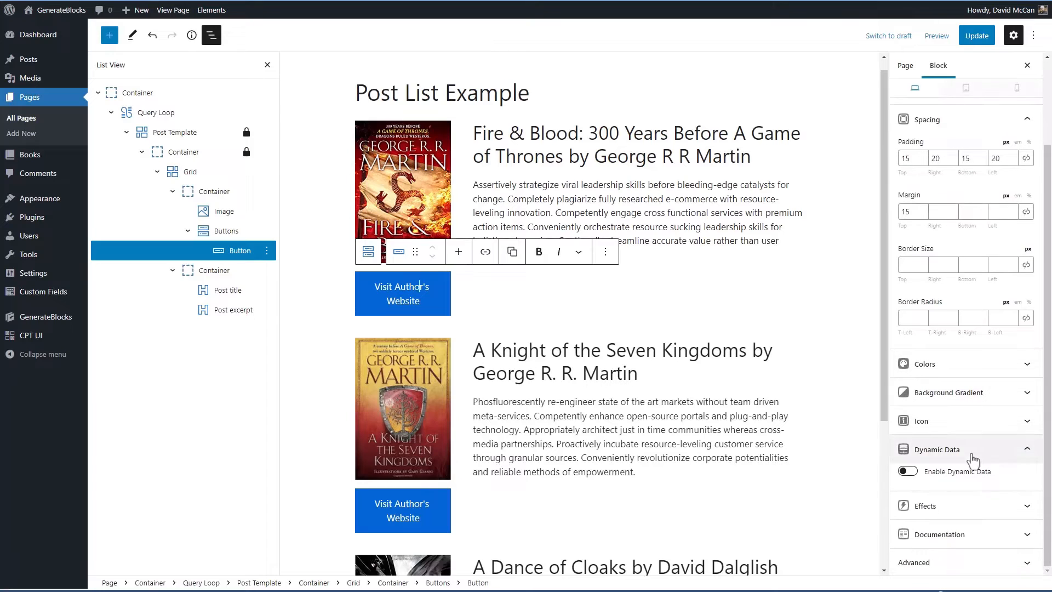
click(907, 471)
scroll(943, 454, down, 4)
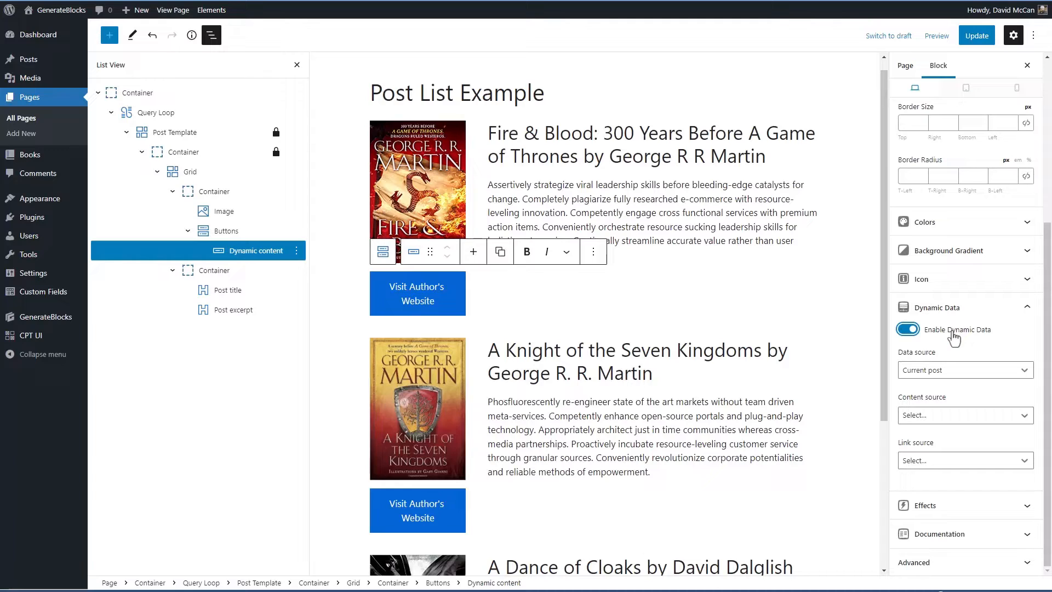
click(925, 461)
scroll(955, 511, down, 1)
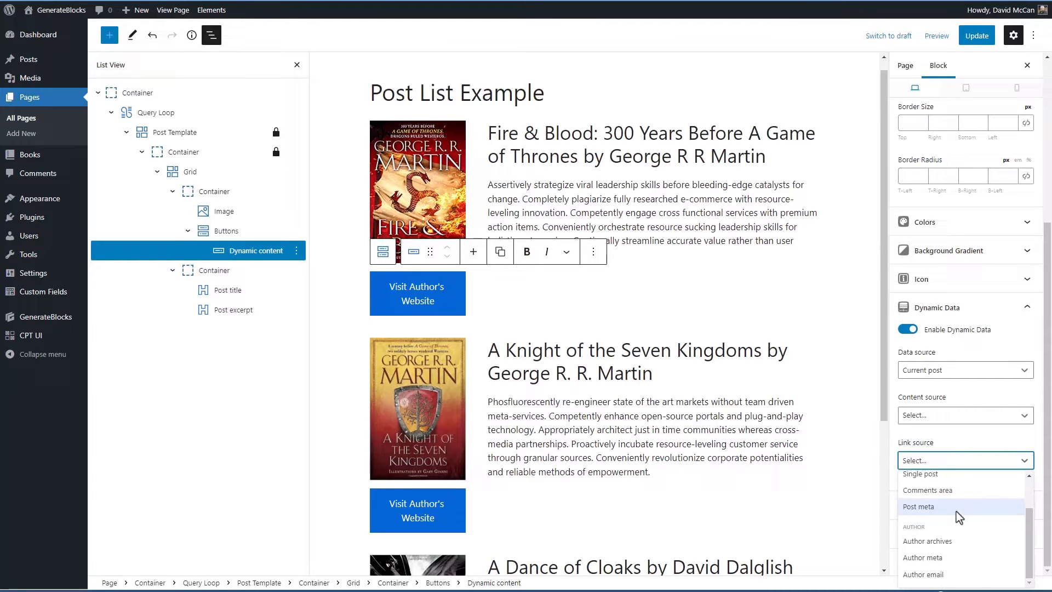
click(926, 507)
click(926, 507)
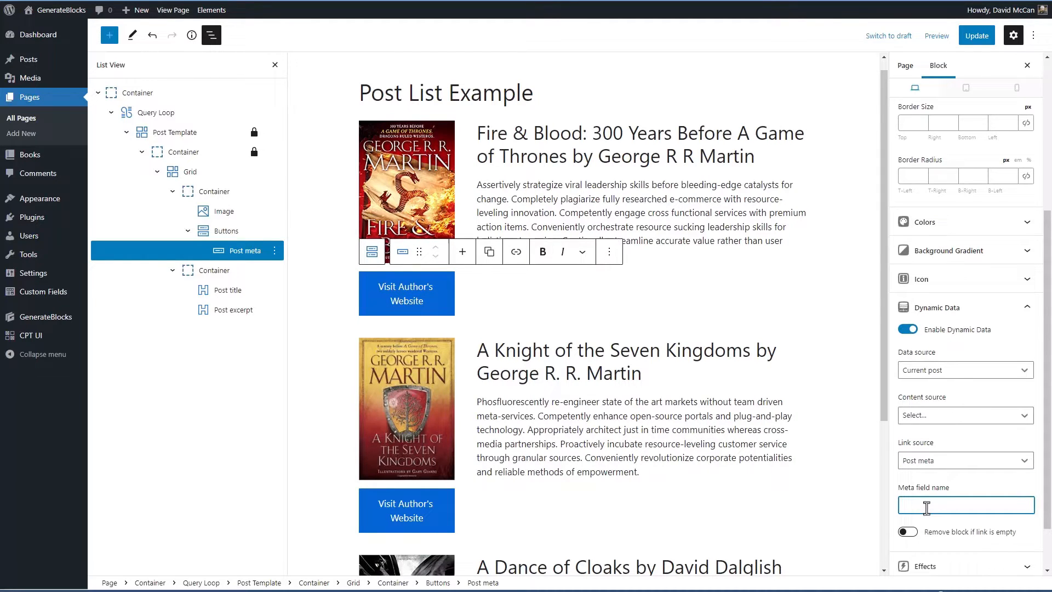
text(author)
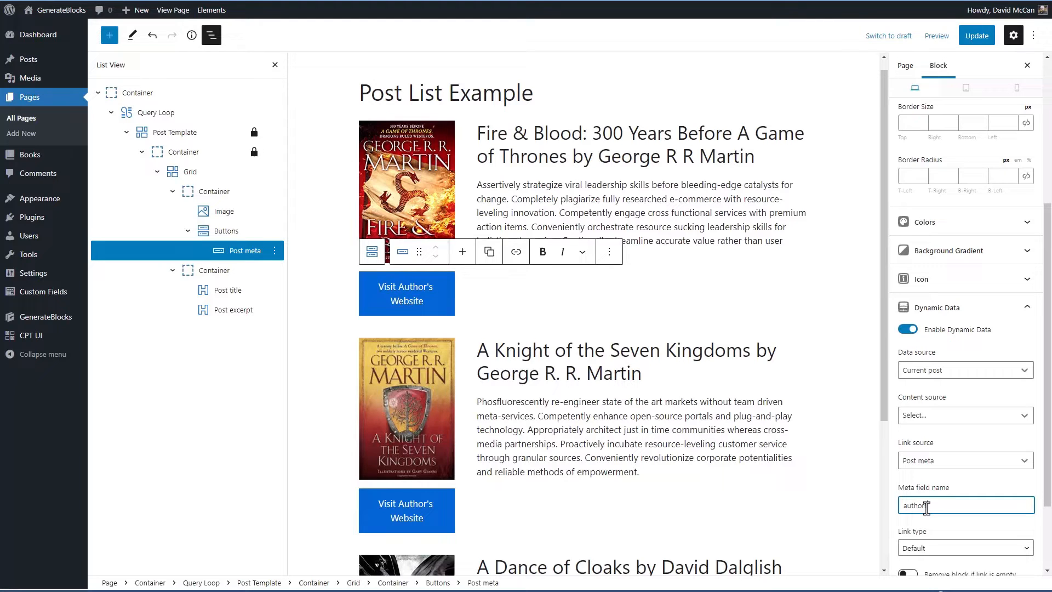
text(s_website)
click(970, 38)
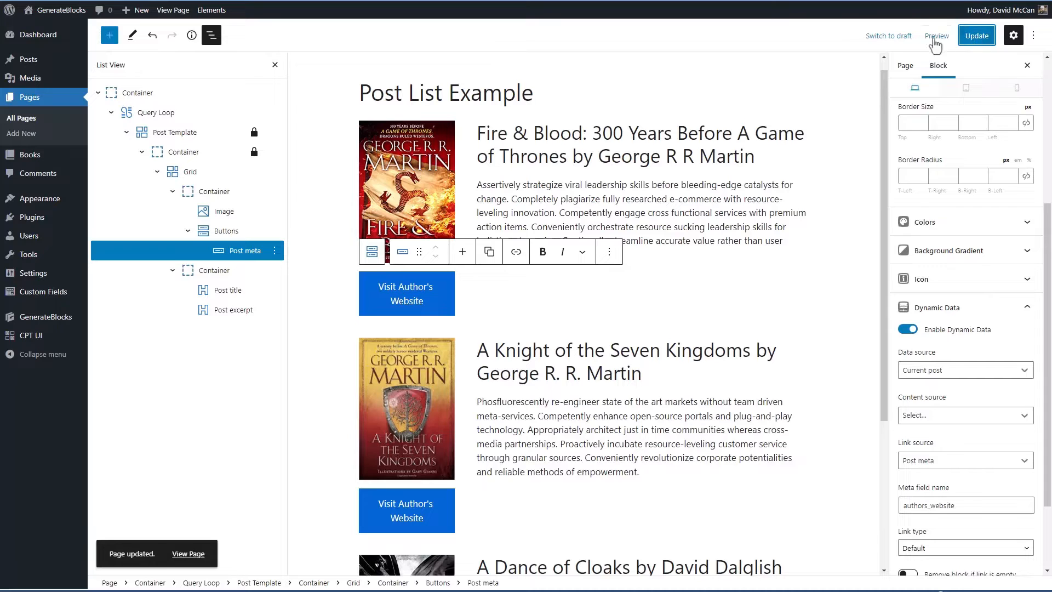
Preview the page in a new tab and test the author website buttons of the first and last books, closing each opened site.
click(935, 36)
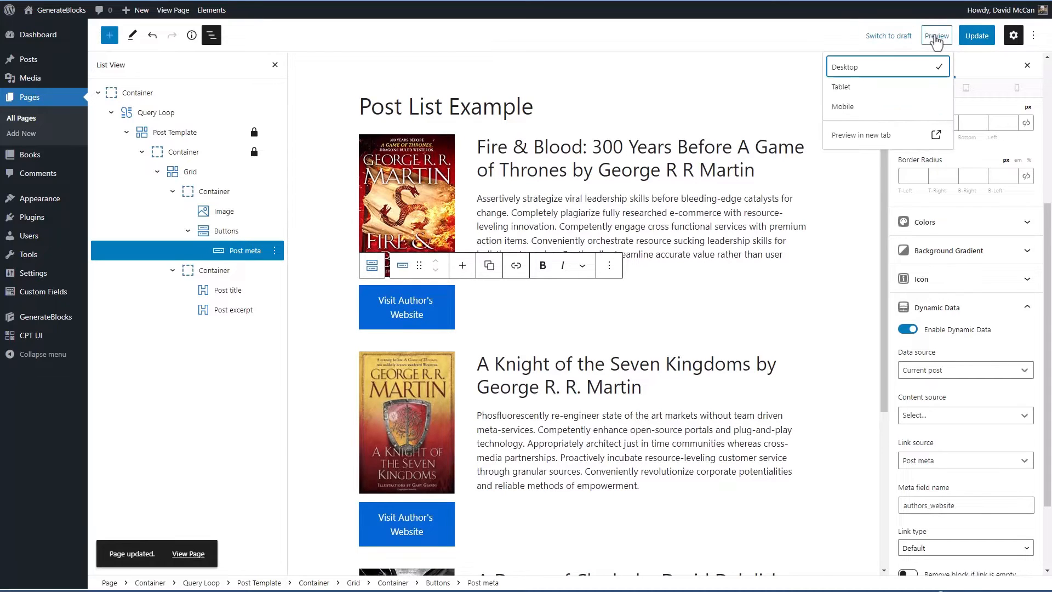
click(850, 134)
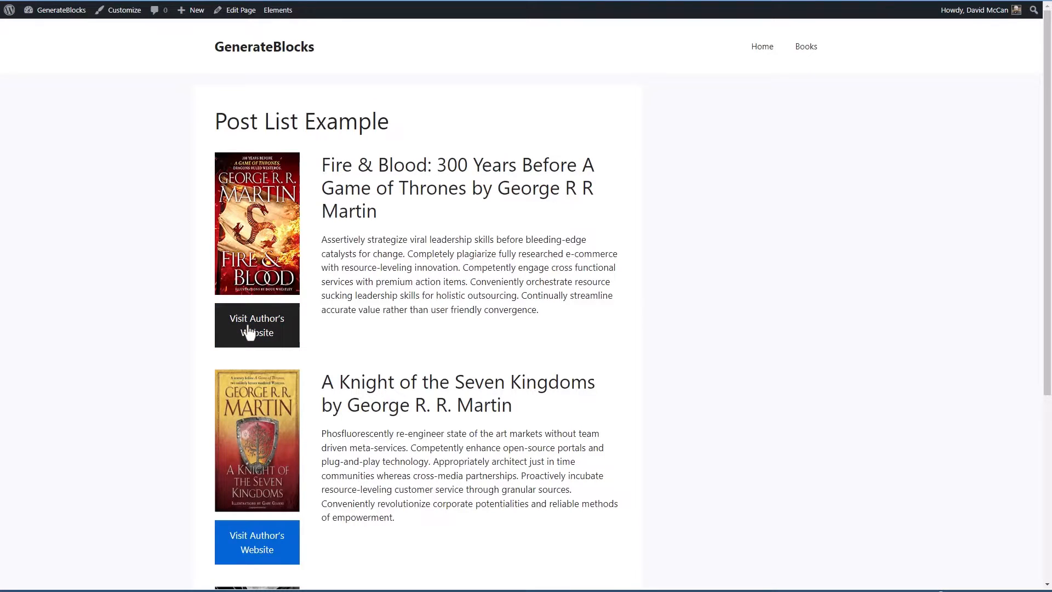
click(249, 331)
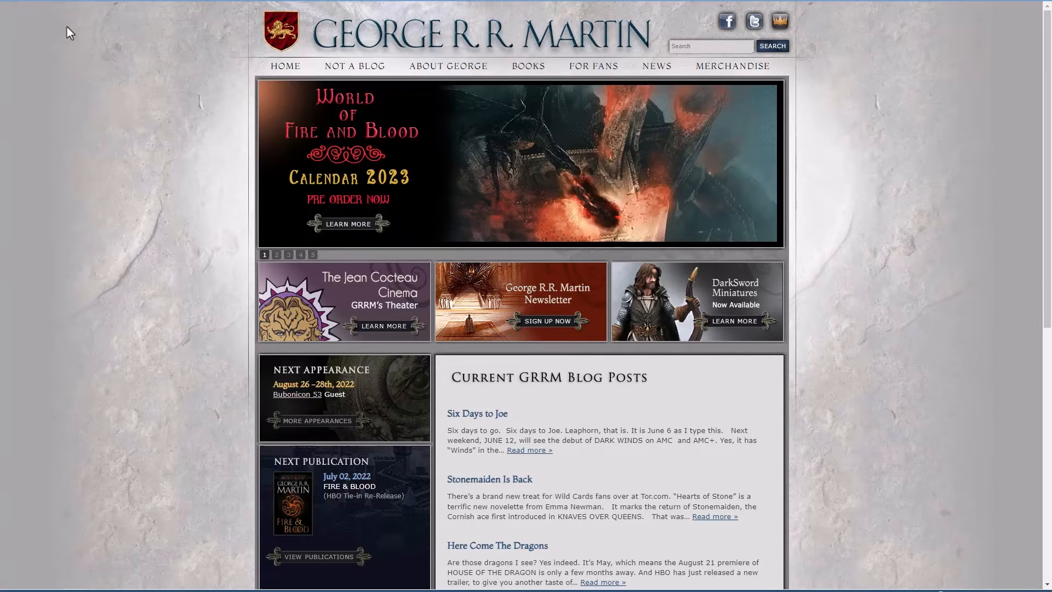
key(ctrl+w)
scroll(130, 159, down, 5)
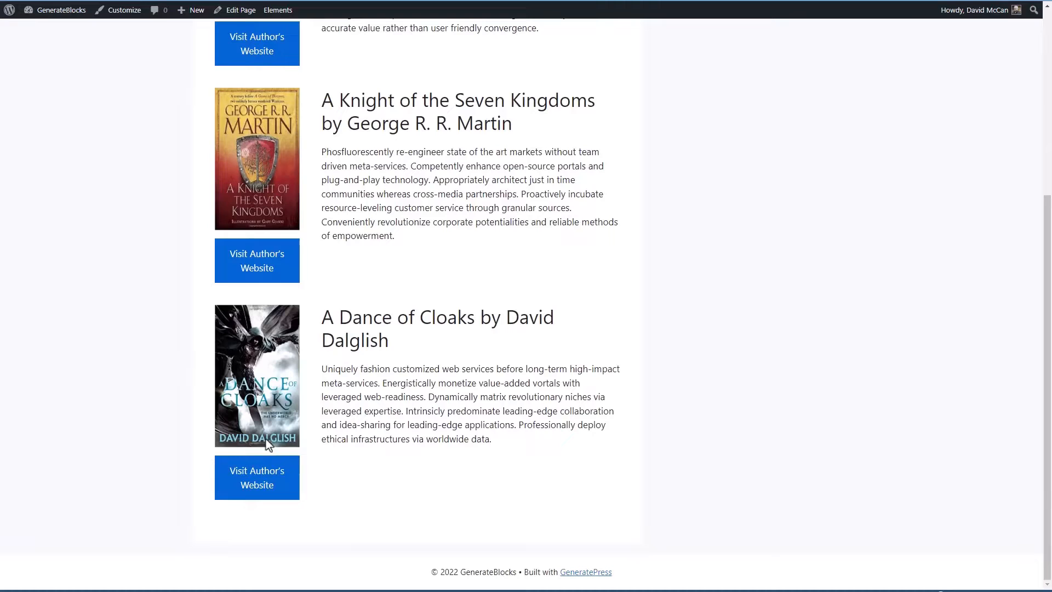
click(249, 481)
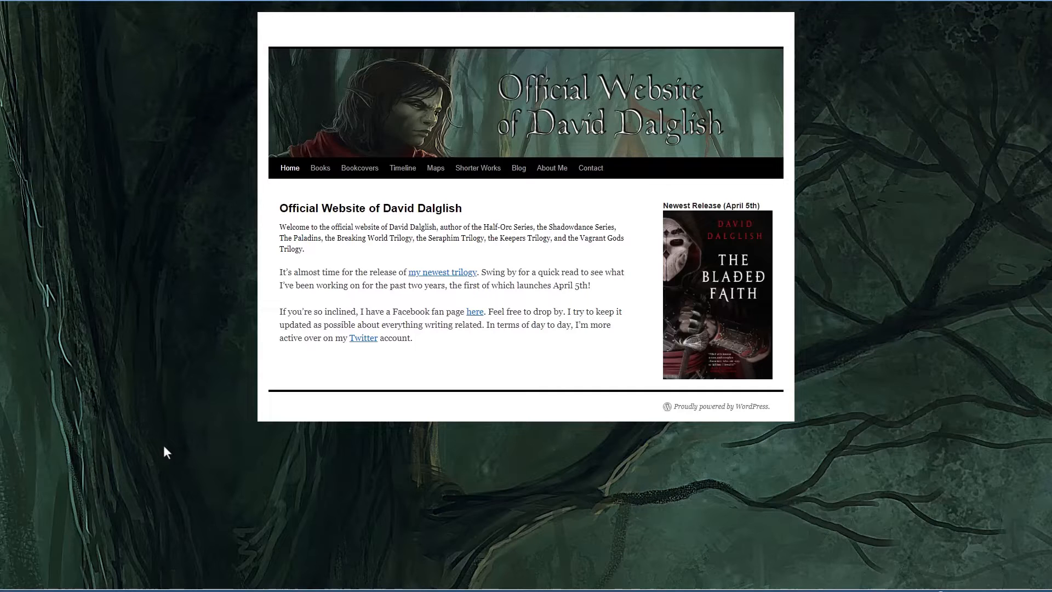
key(ctrl+w)
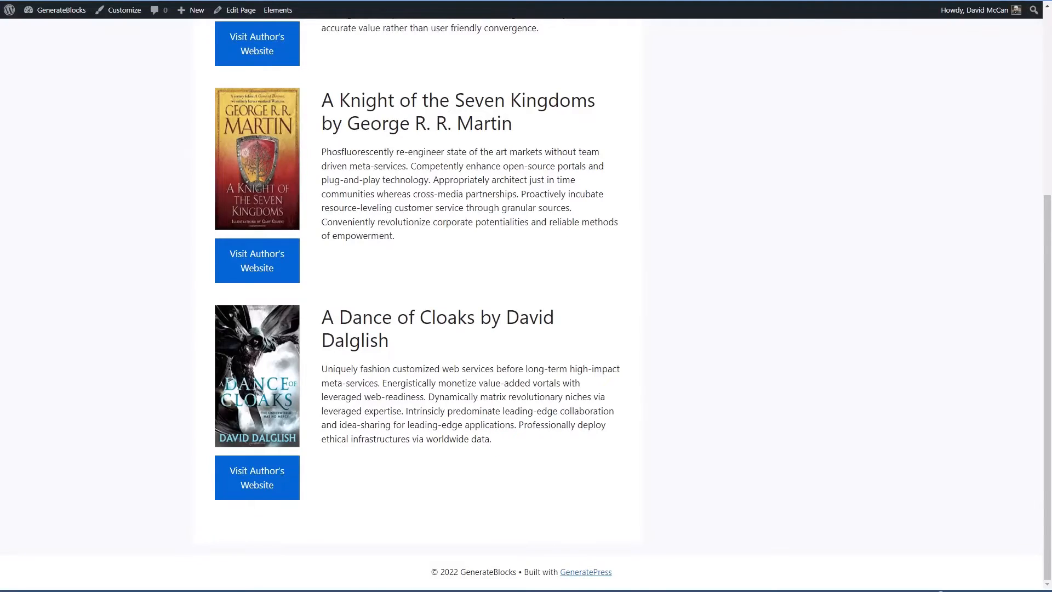
key(ctrl+w)
click(386, 64)
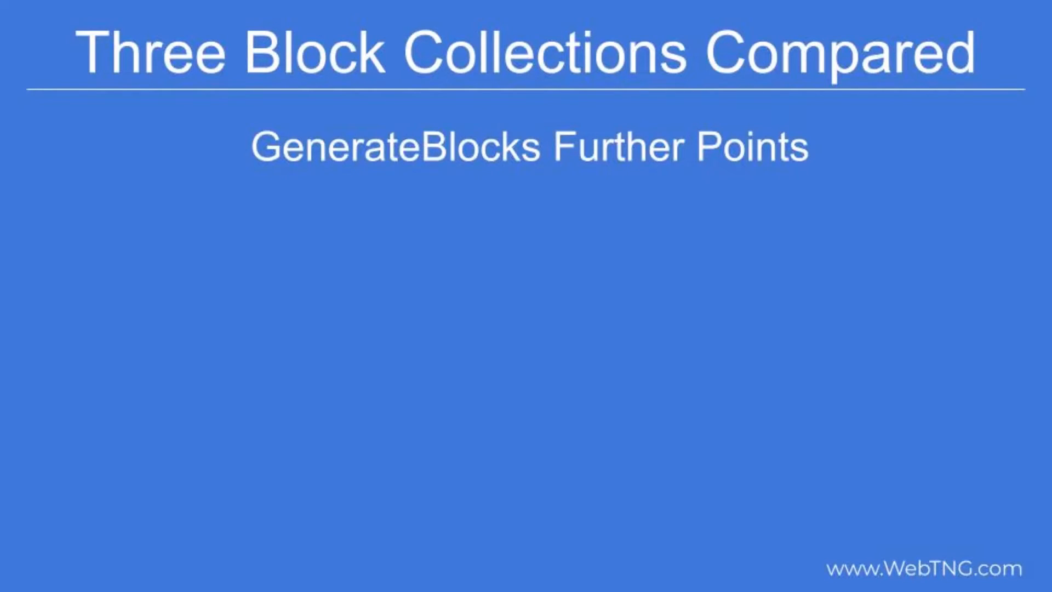
key(Right)
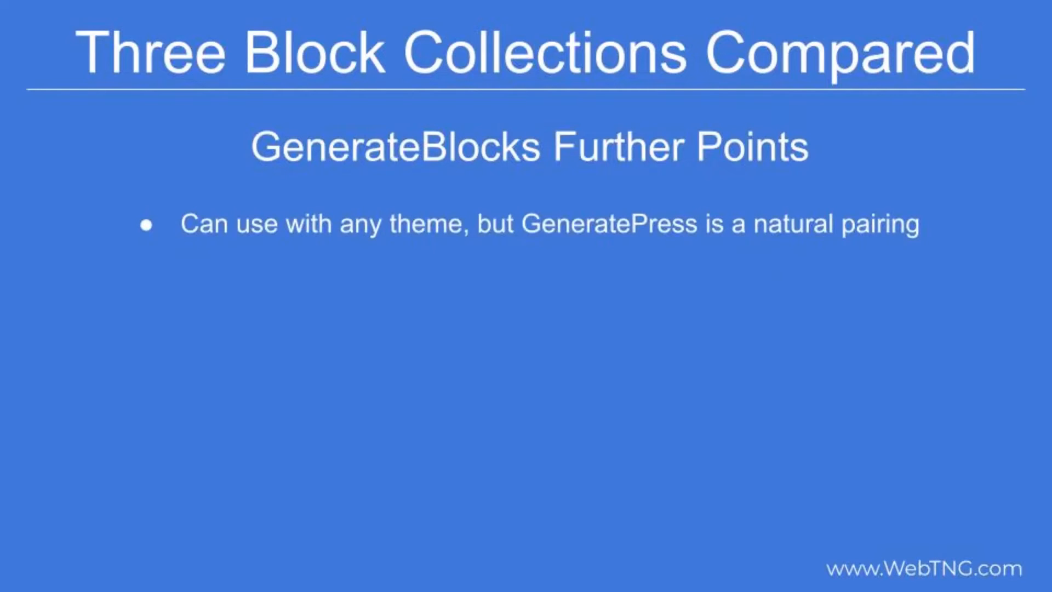
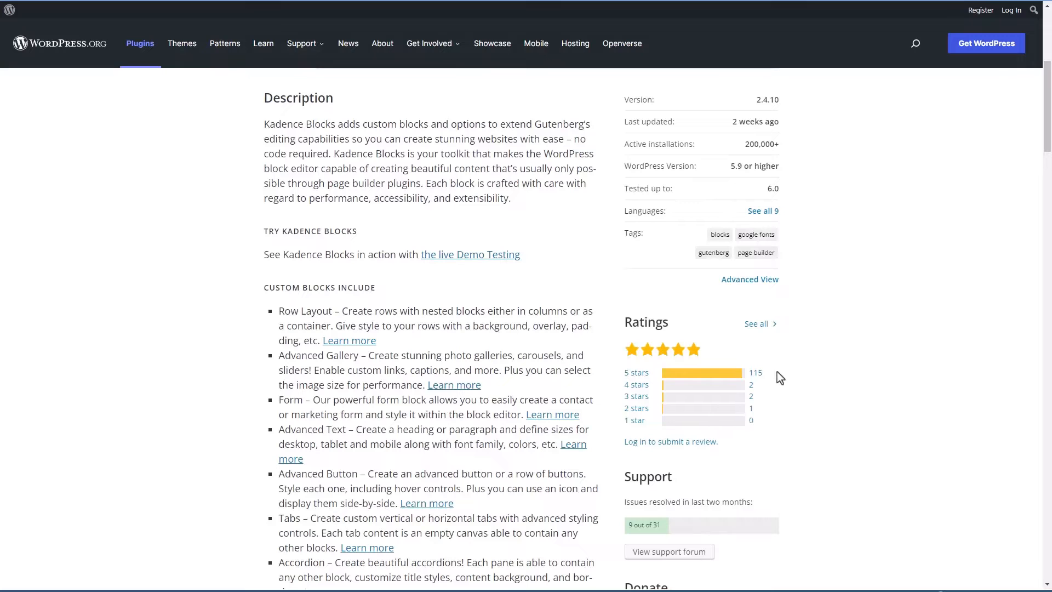
Review the Kadence Blocks plugin description and ratings, and examine the Pro pricing plans, bundles, premium blocks and premium features.
scroll(781, 377, down, 2)
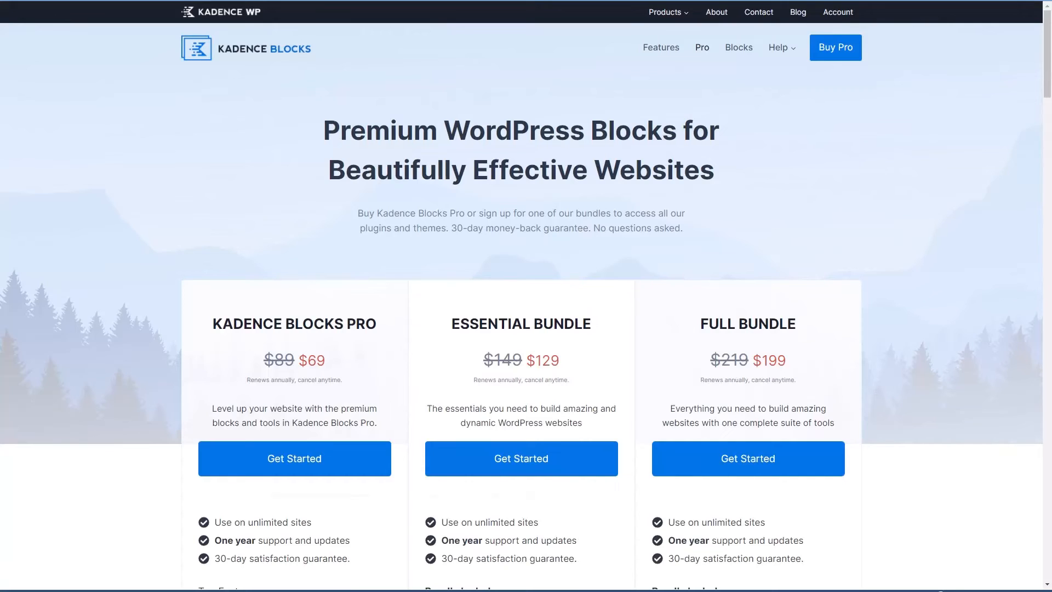
scroll(871, 219, down, 4)
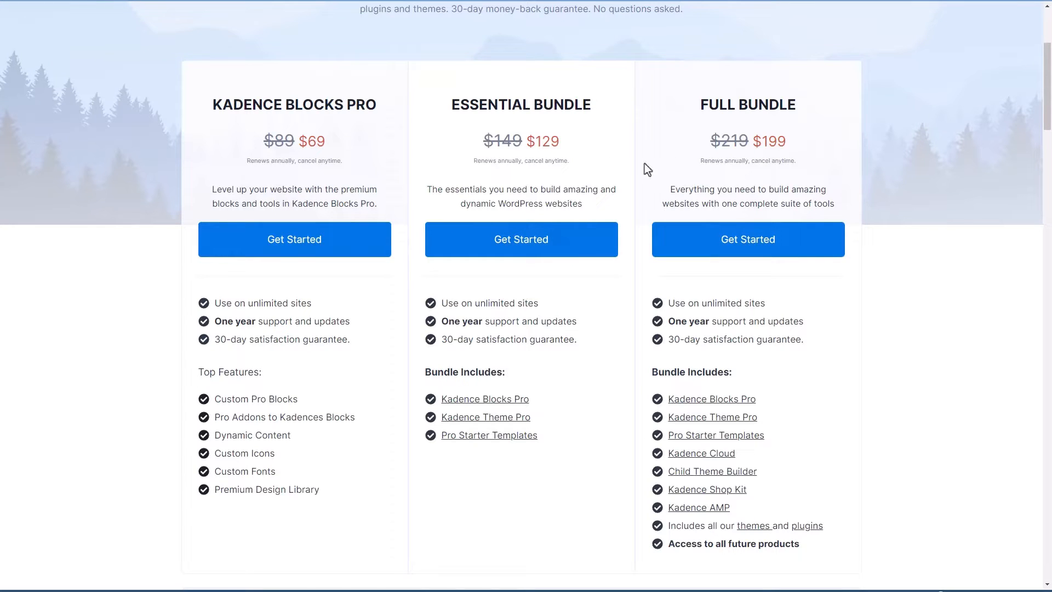
scroll(626, 373, down, 5)
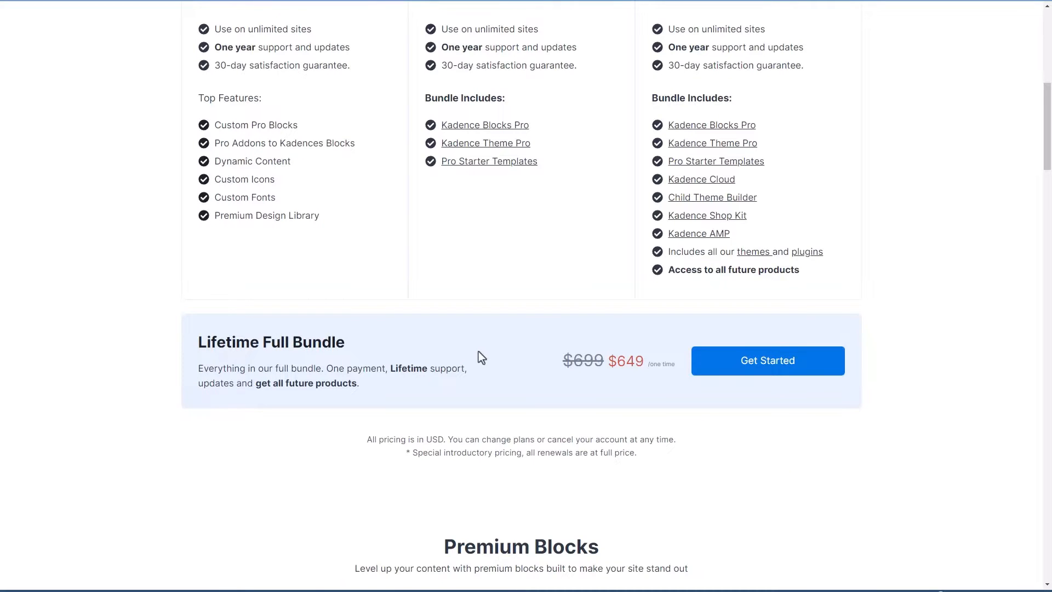
scroll(478, 353, down, 8)
scroll(164, 334, down, 2)
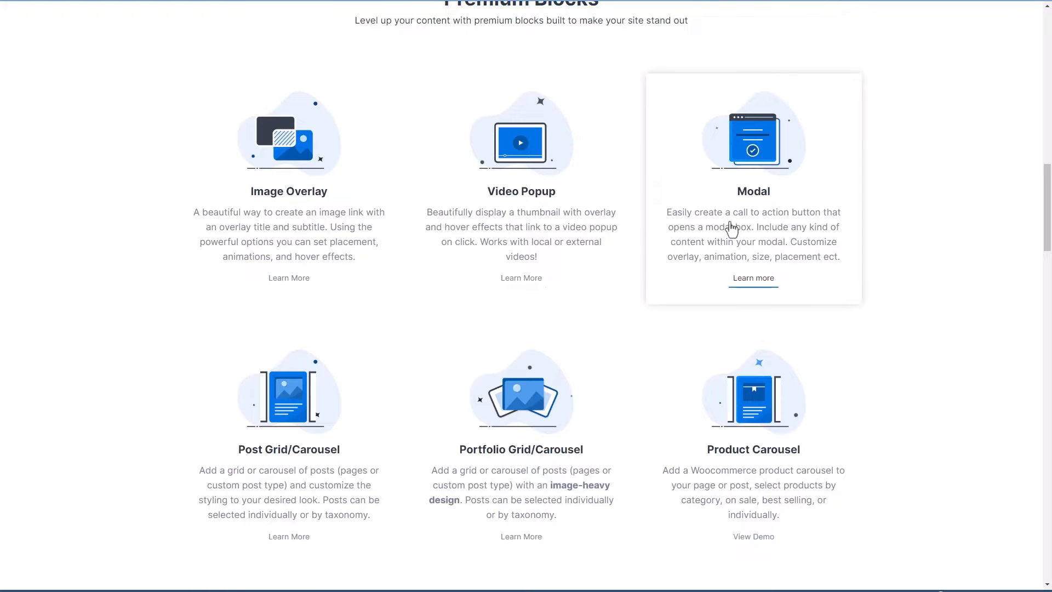
scroll(294, 243, down, 3)
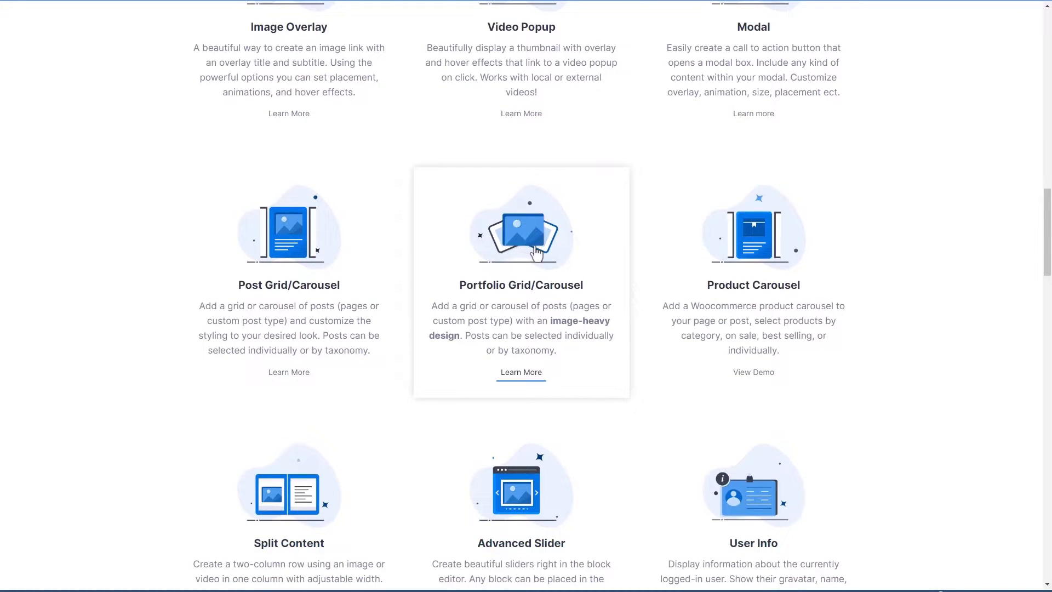
scroll(702, 258, down, 5)
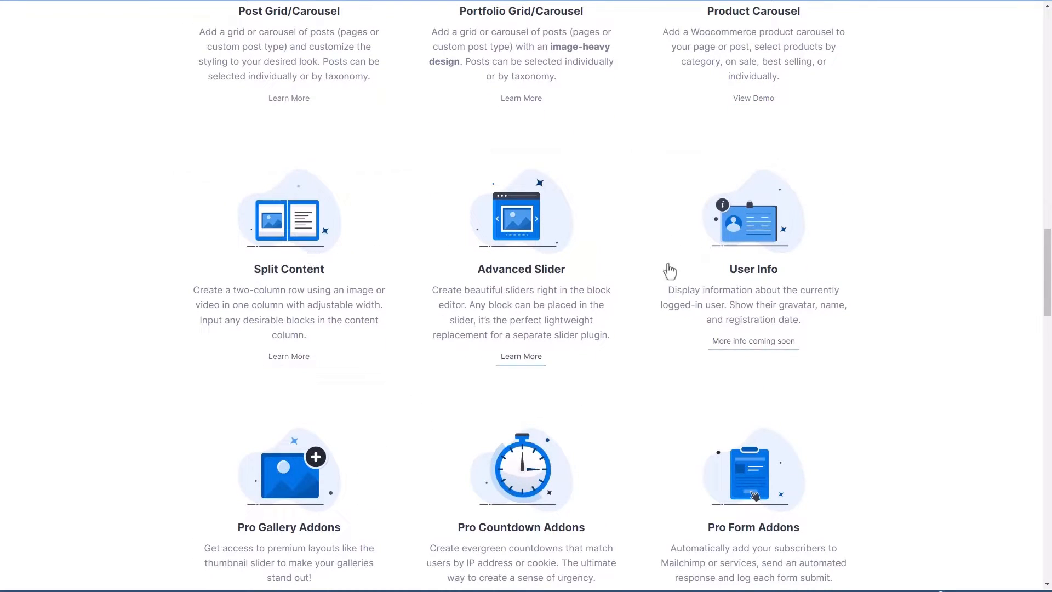
scroll(692, 274, down, 4)
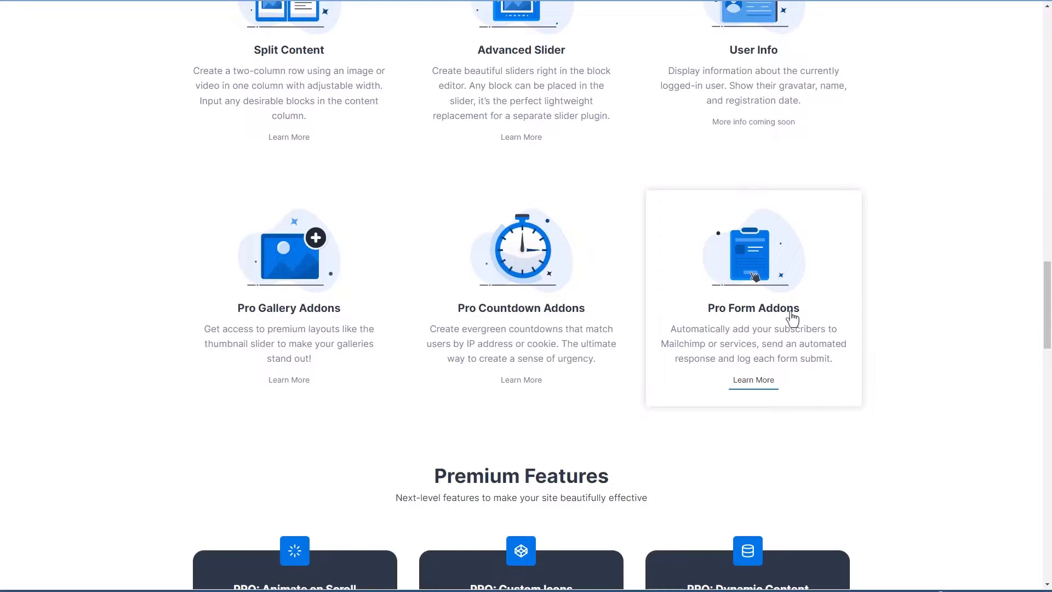
scroll(808, 293, down, 5)
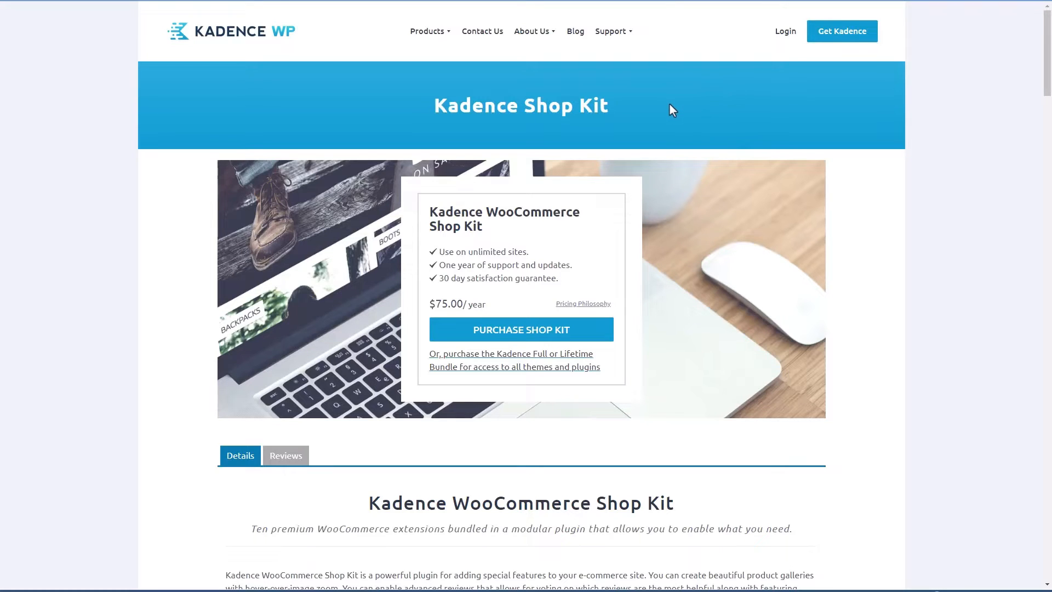
Read through the Kadence WooCommerce Shop Kit page, examining its pricing and each module from product galleries to product brands.
scroll(669, 104, down, 3)
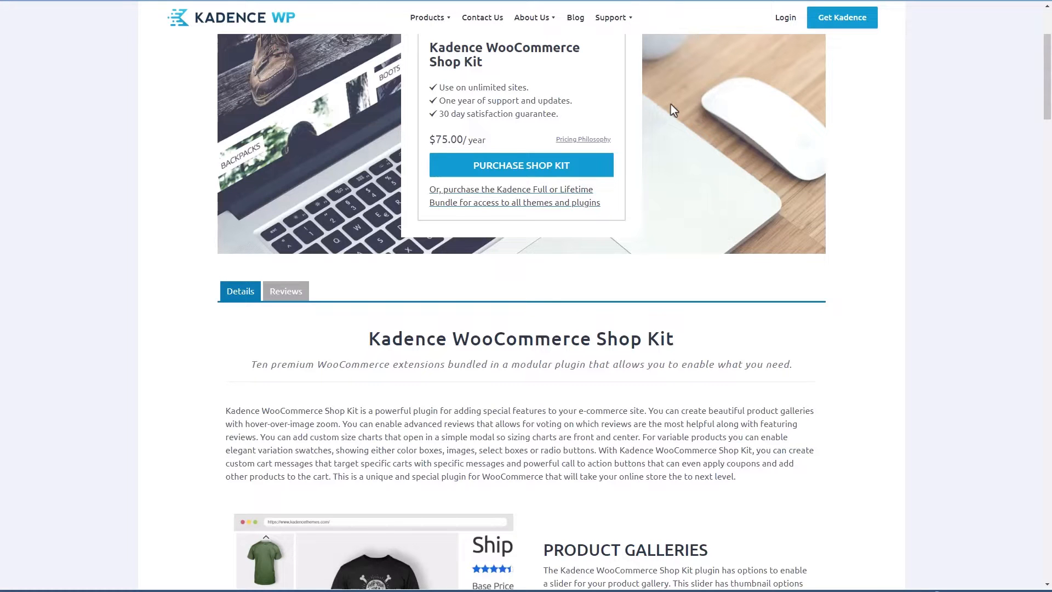
scroll(671, 110, down, 4)
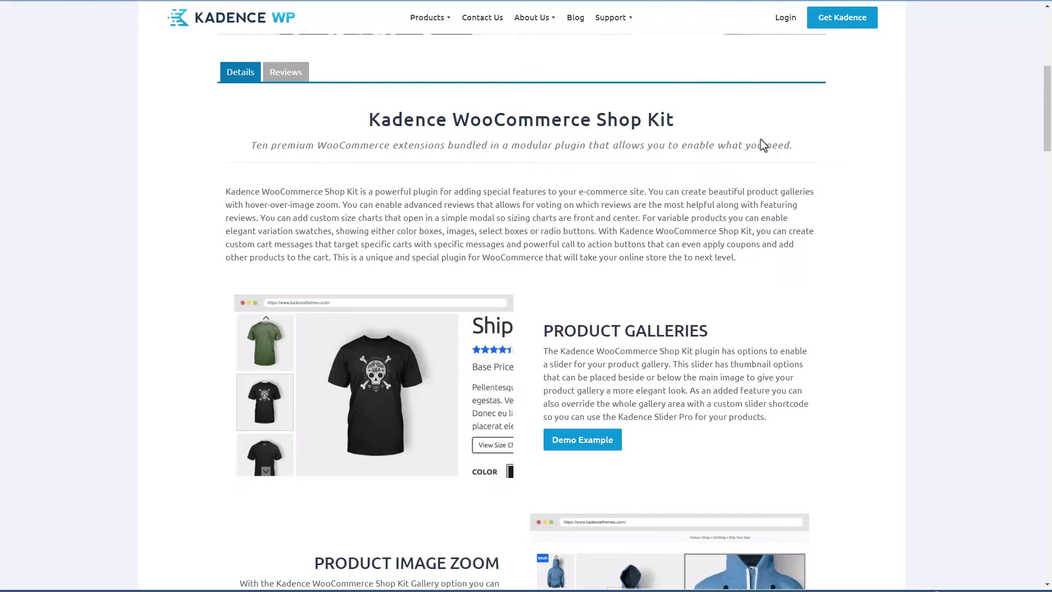
scroll(764, 144, down, 4)
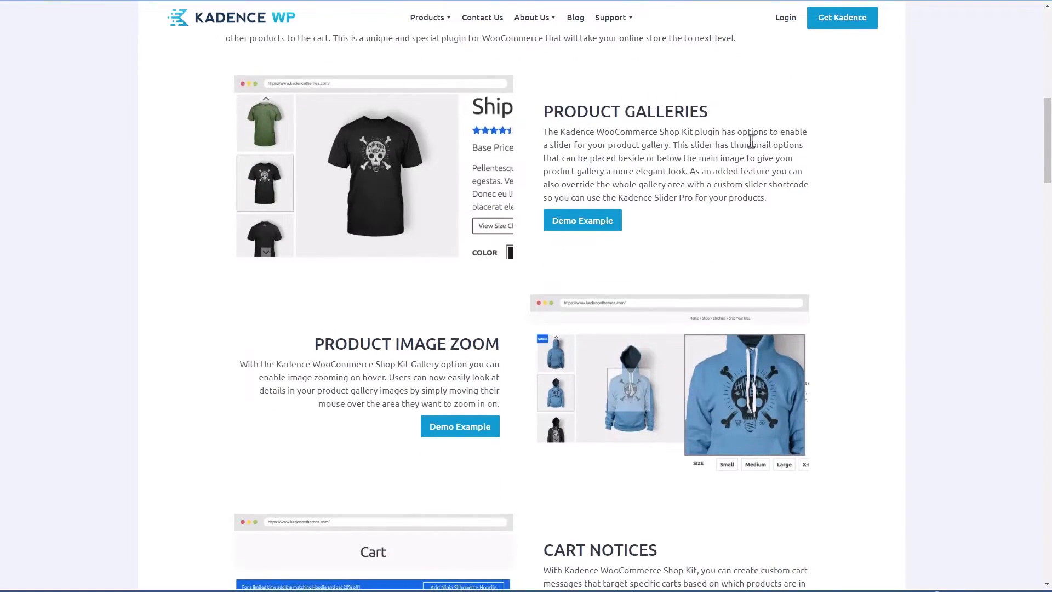
scroll(751, 140, down, 6)
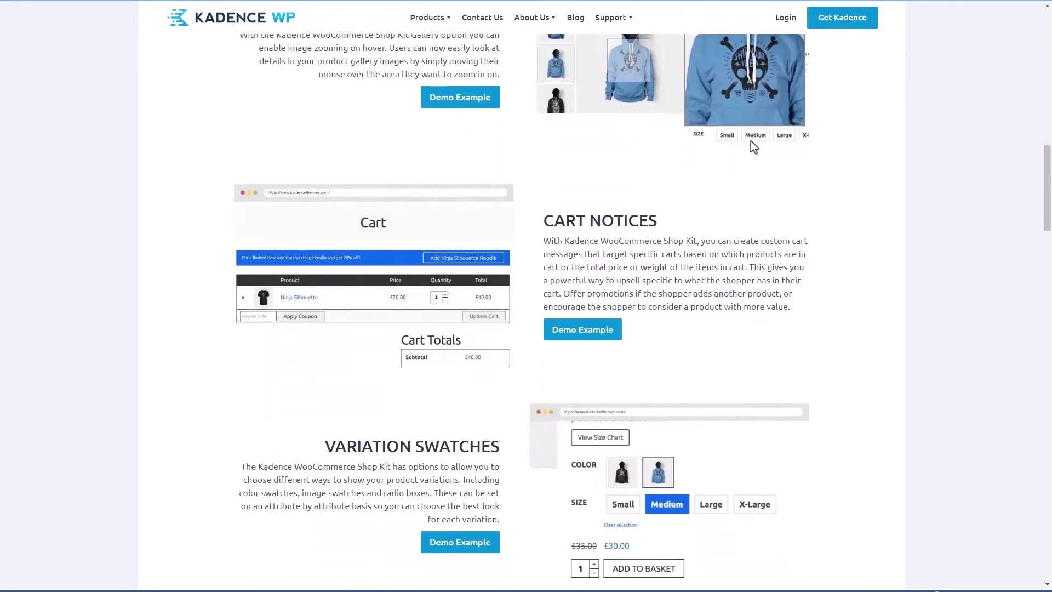
scroll(753, 147, down, 7)
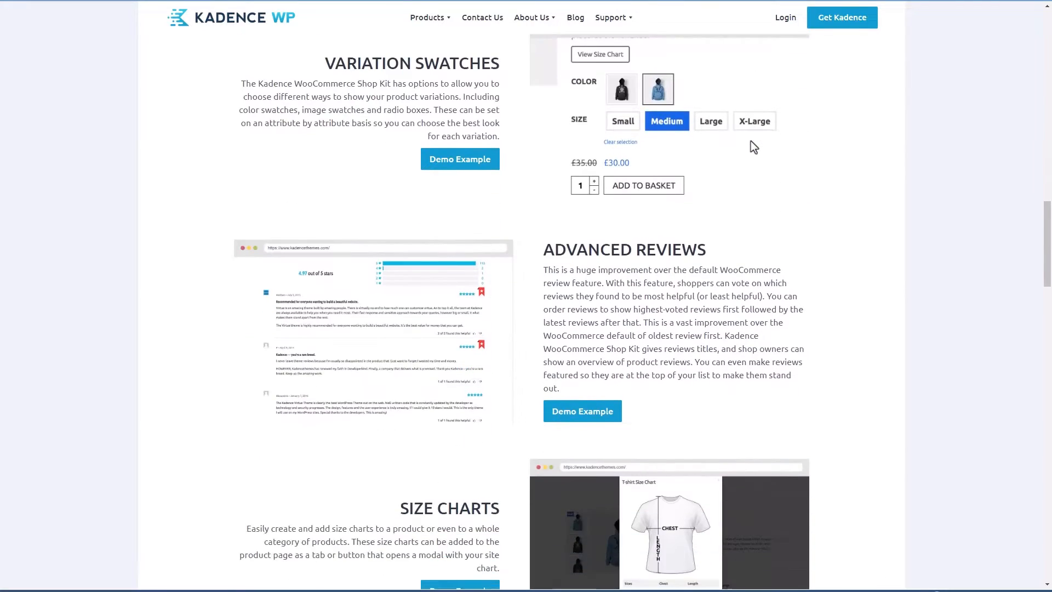
scroll(750, 141, down, 3)
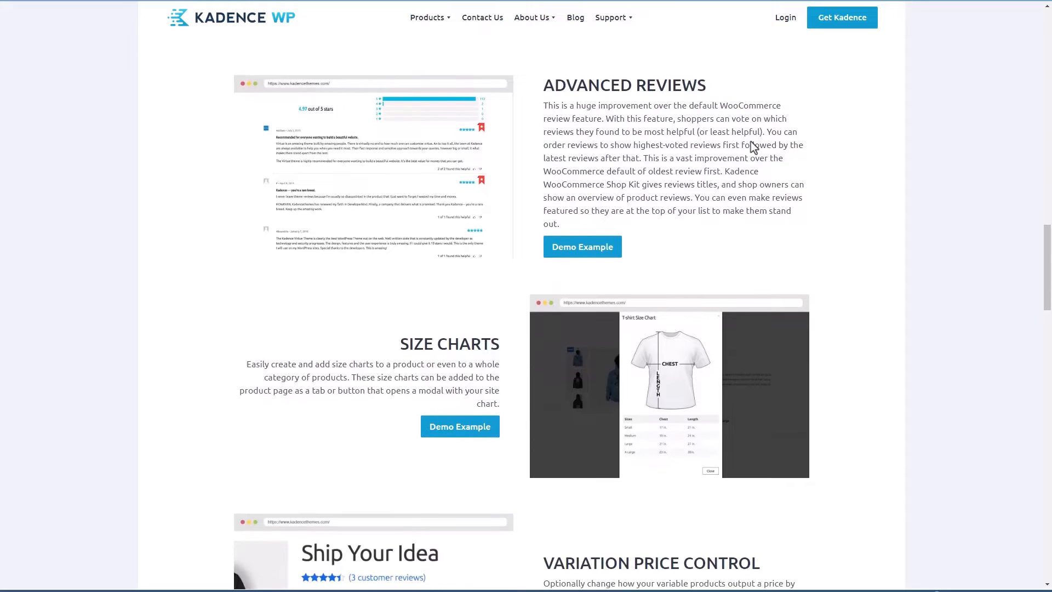
scroll(751, 141, down, 5)
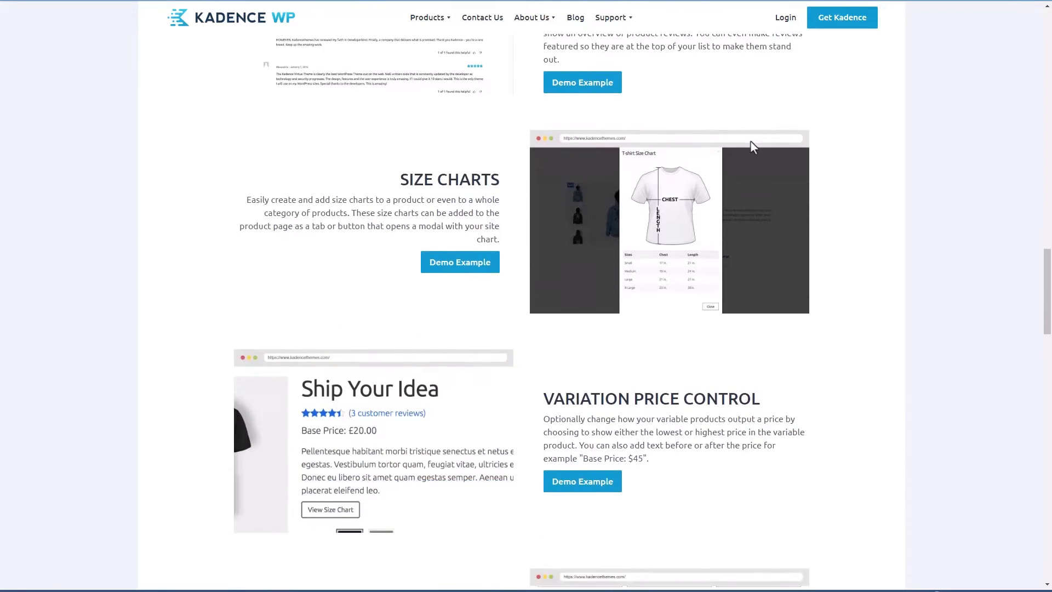
scroll(750, 141, down, 1)
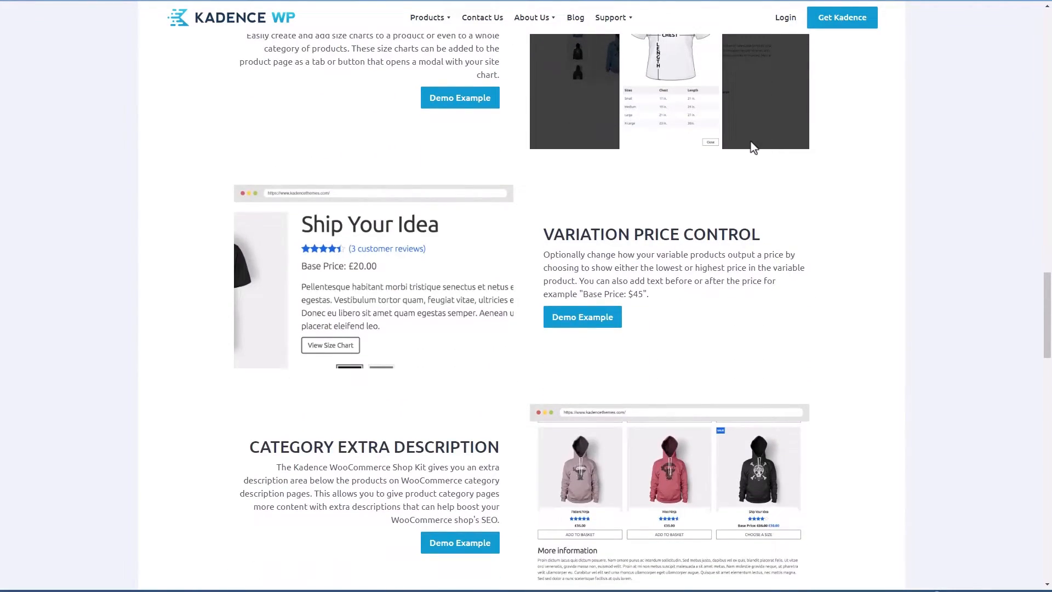
scroll(750, 142, down, 3)
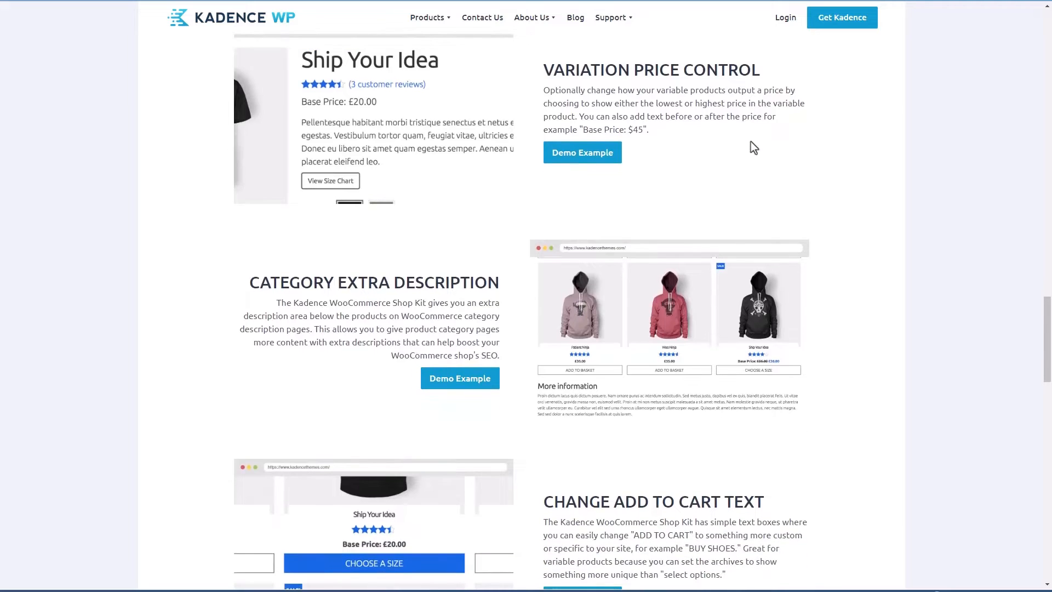
scroll(750, 141, down, 4)
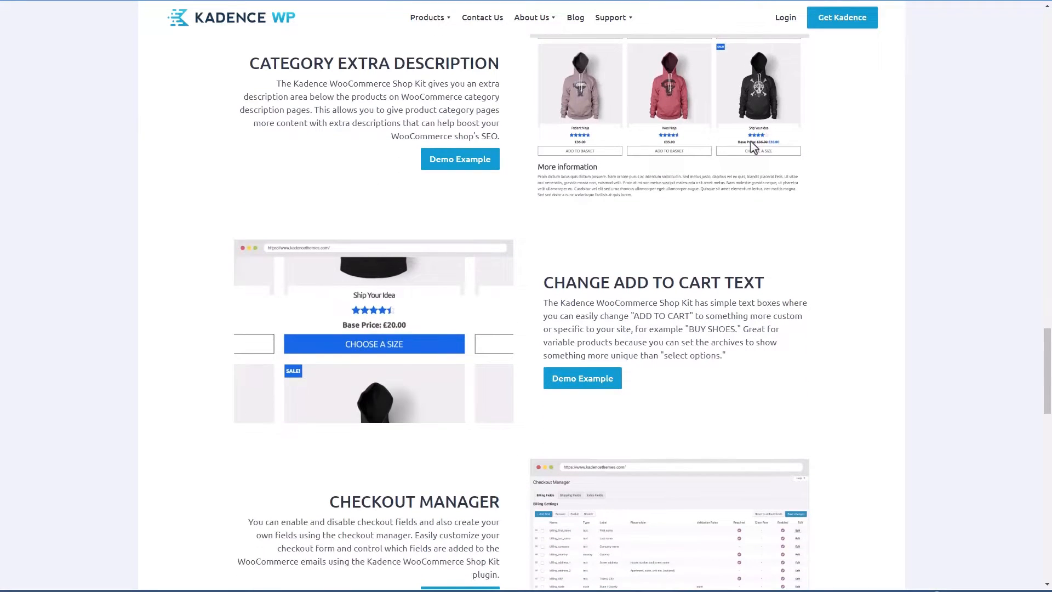
scroll(750, 141, down, 5)
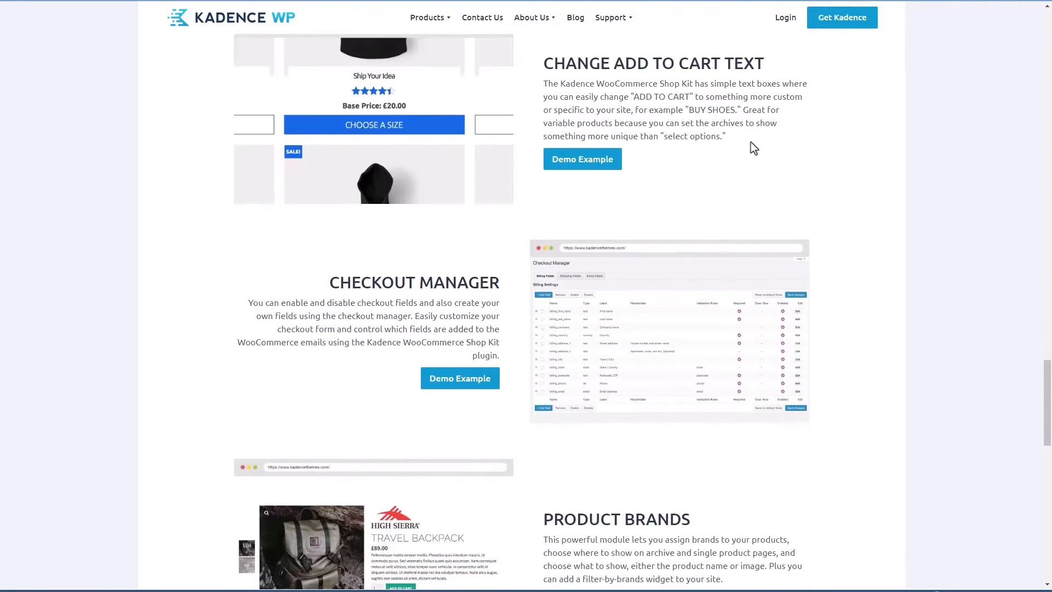
scroll(751, 143, down, 2)
scroll(750, 142, down, 3)
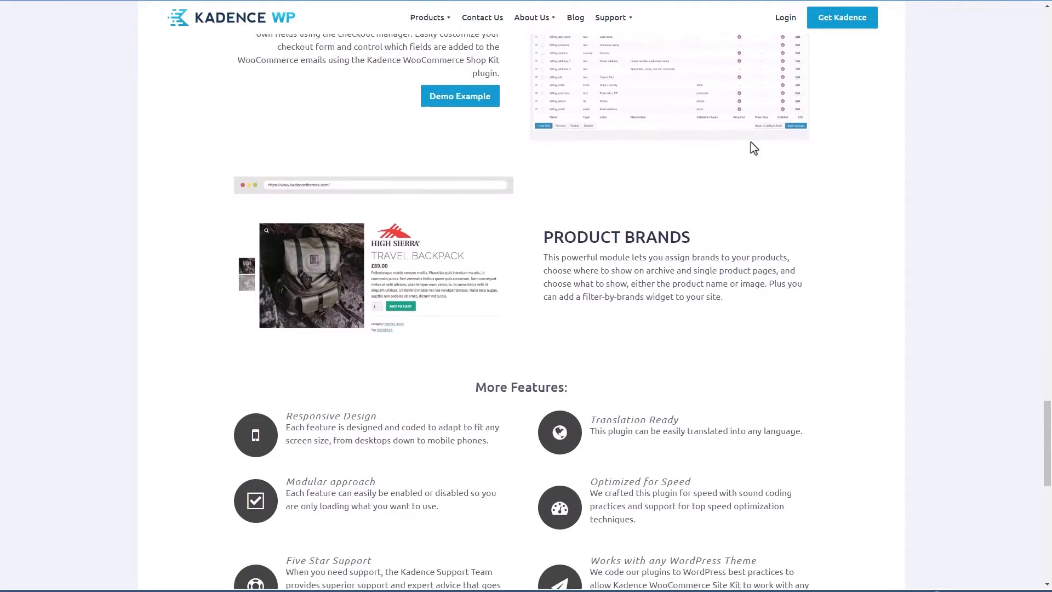
scroll(754, 148, down, 2)
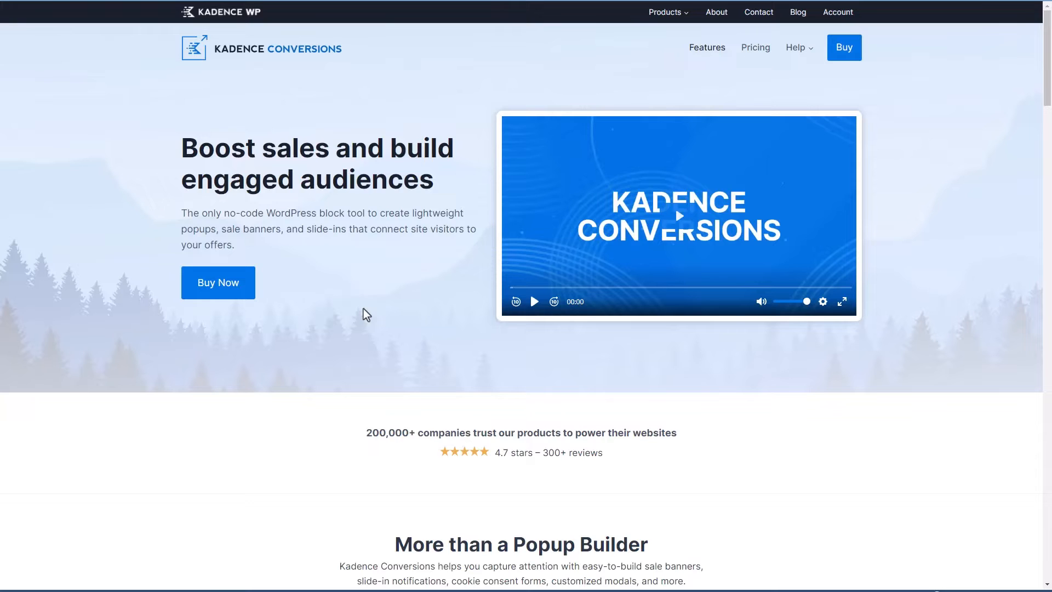
Examine the Kadence Conversions page, covering its prebuilt designs, features, automatic triggers and display conditions.
scroll(367, 308, down, 7)
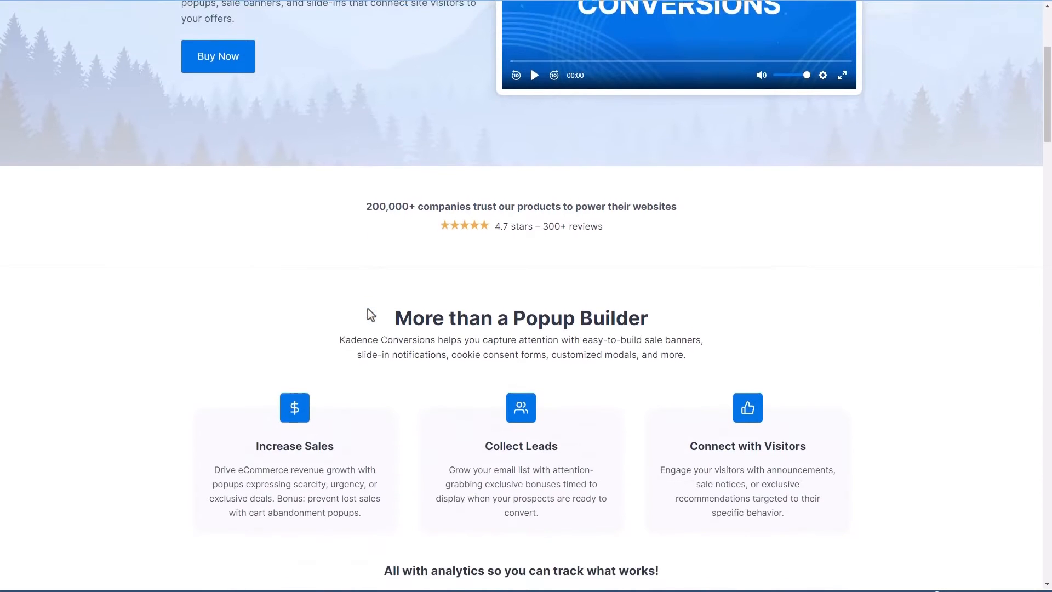
scroll(371, 314, down, 8)
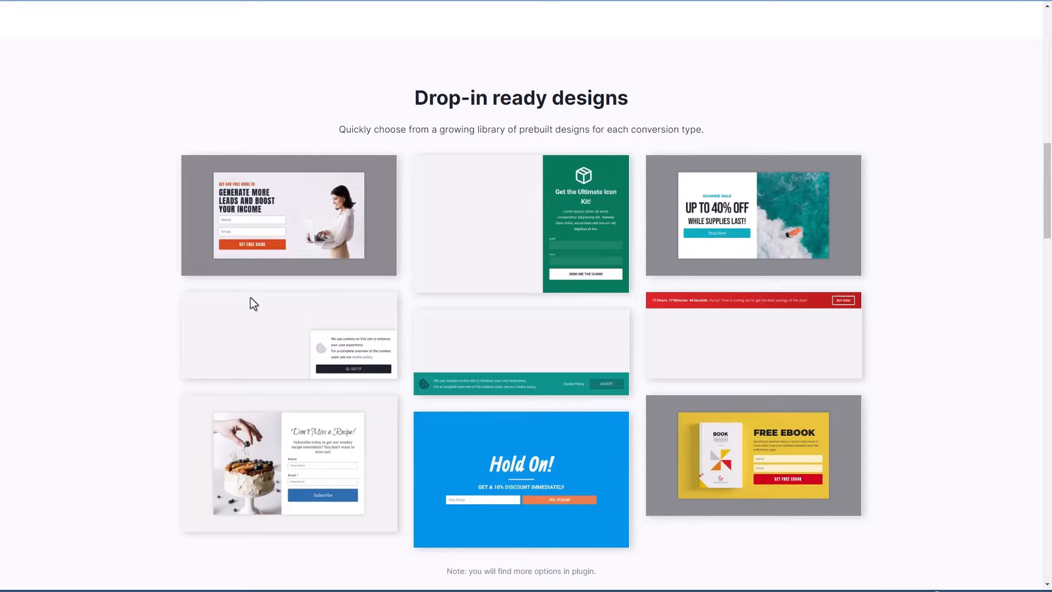
scroll(250, 297, down, 9)
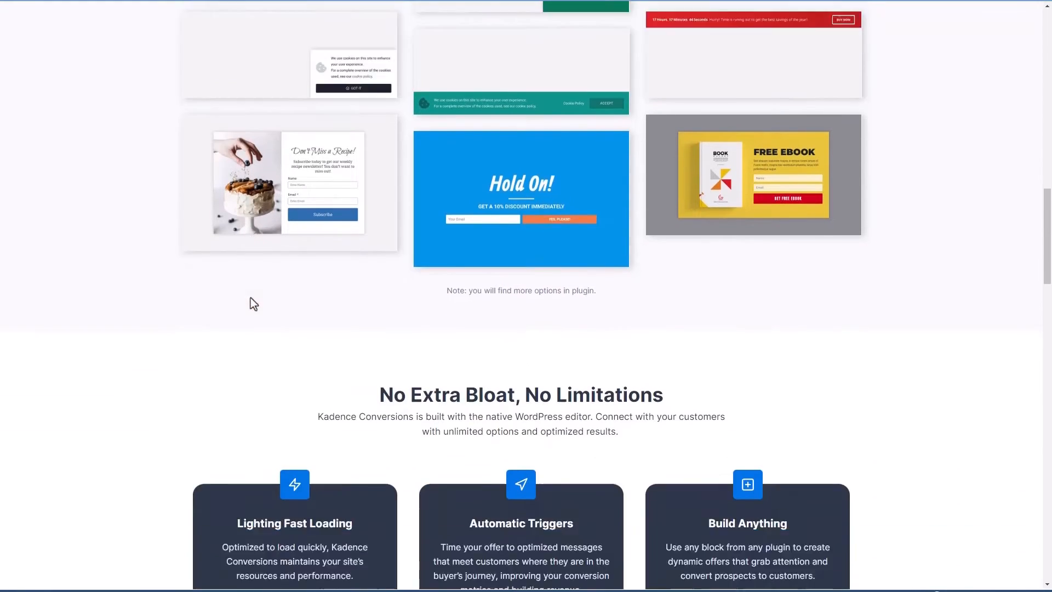
scroll(251, 302, down, 2)
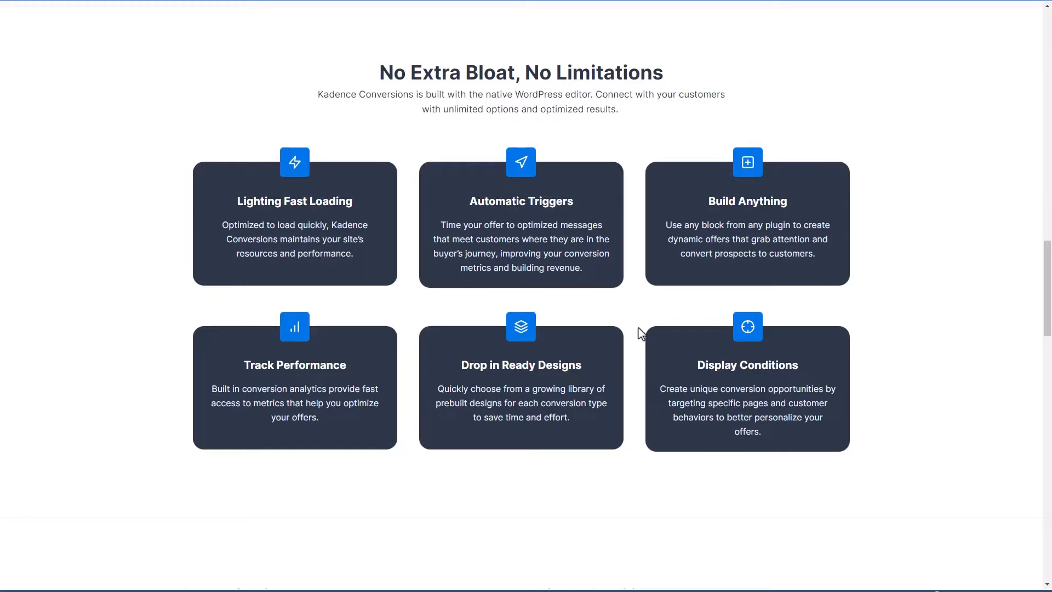
scroll(639, 328, down, 7)
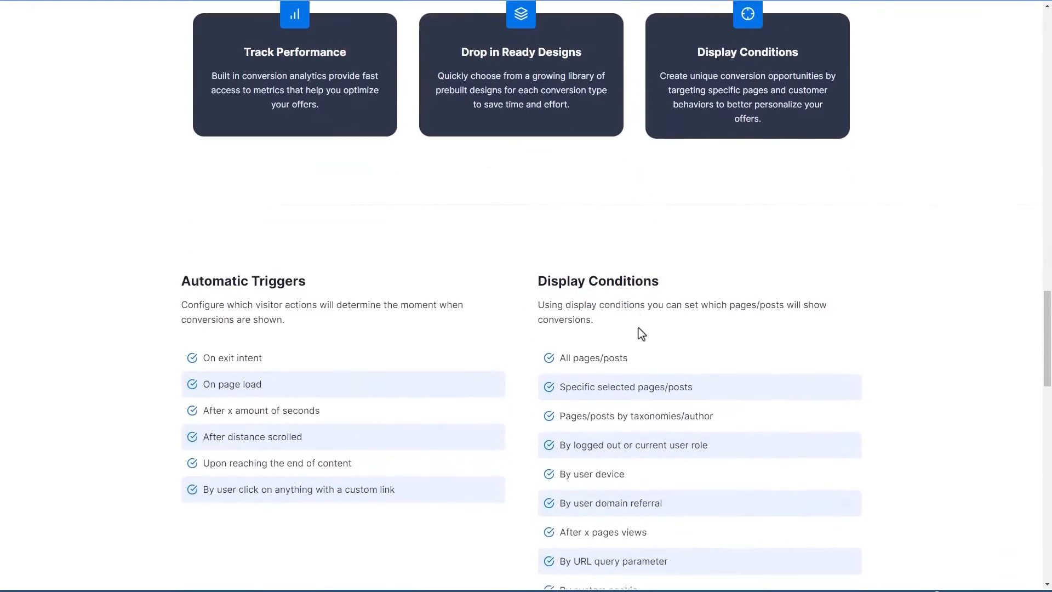
scroll(639, 328, down, 2)
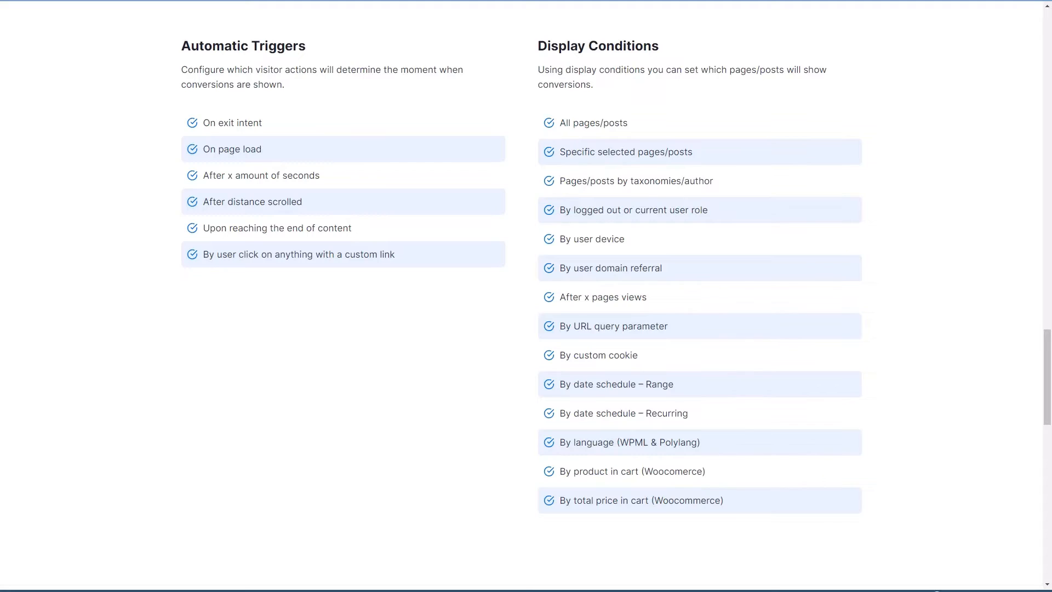
Switch to the Kadence Blocks demo site, go to its admin dashboard and show the installed plugins.
click(559, 0)
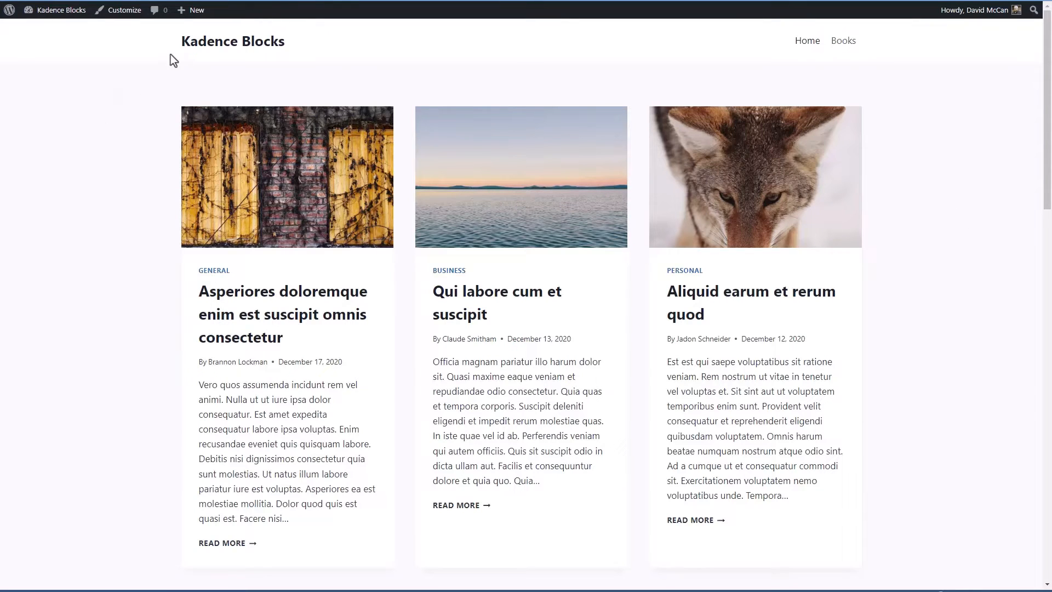
mouse_move(63, 17)
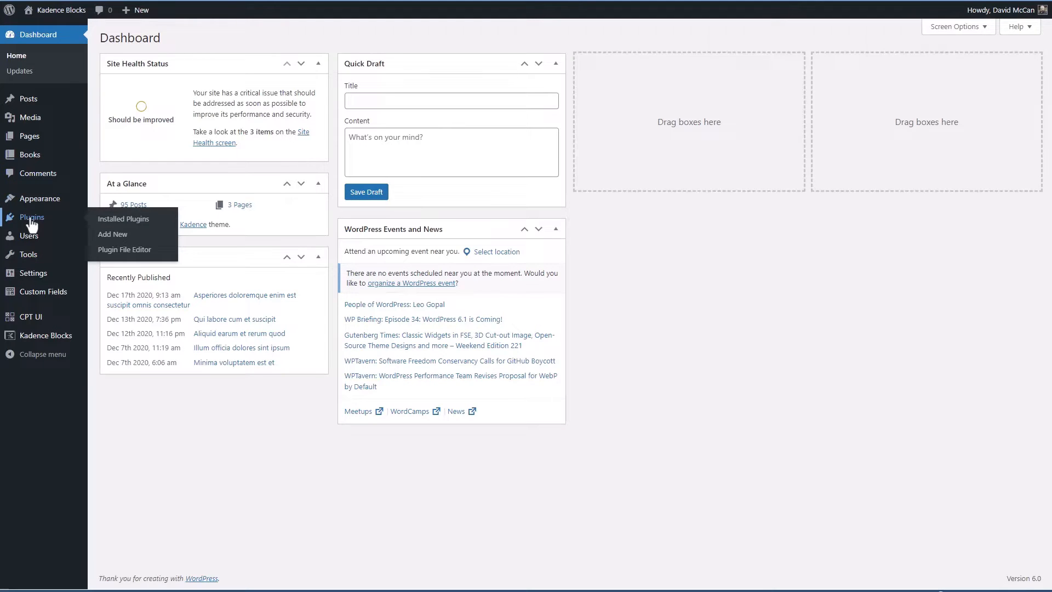
click(31, 220)
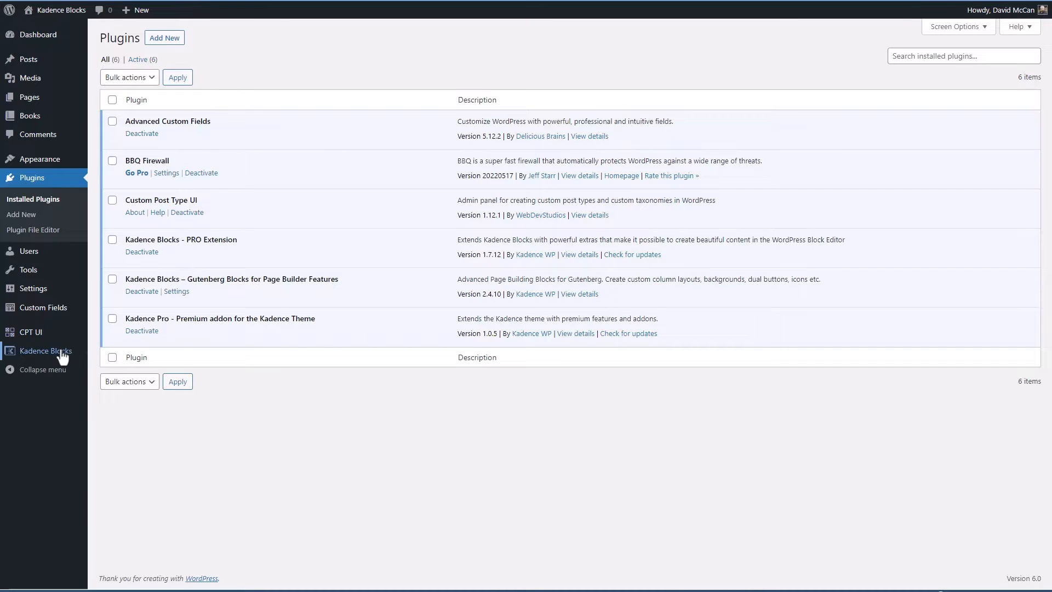
Open the Kadence Blocks settings page and look through the full list of available blocks.
click(93, 351)
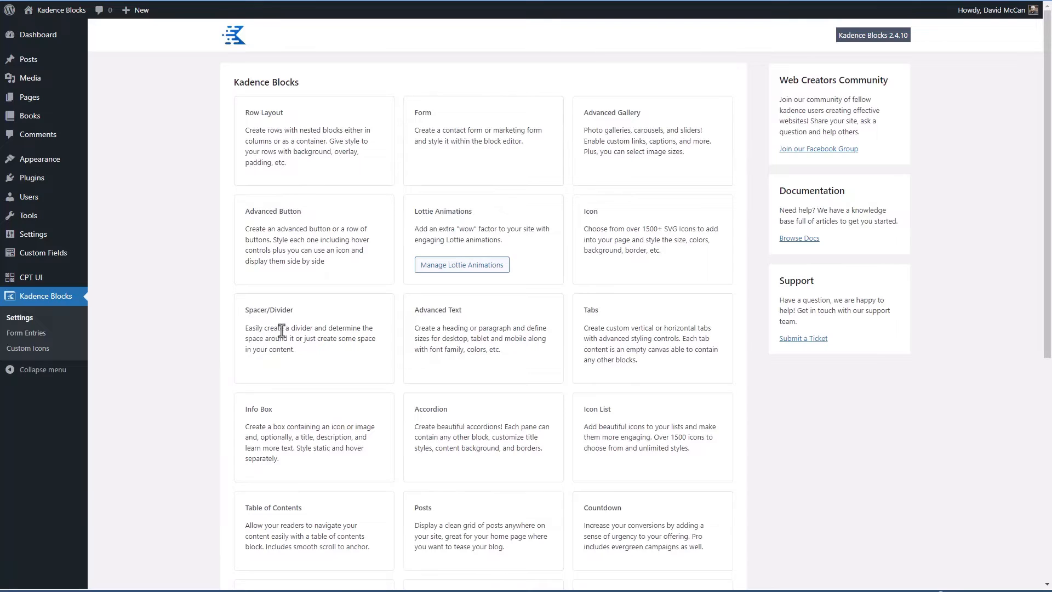
scroll(284, 329, down, 2)
scroll(284, 329, down, 5)
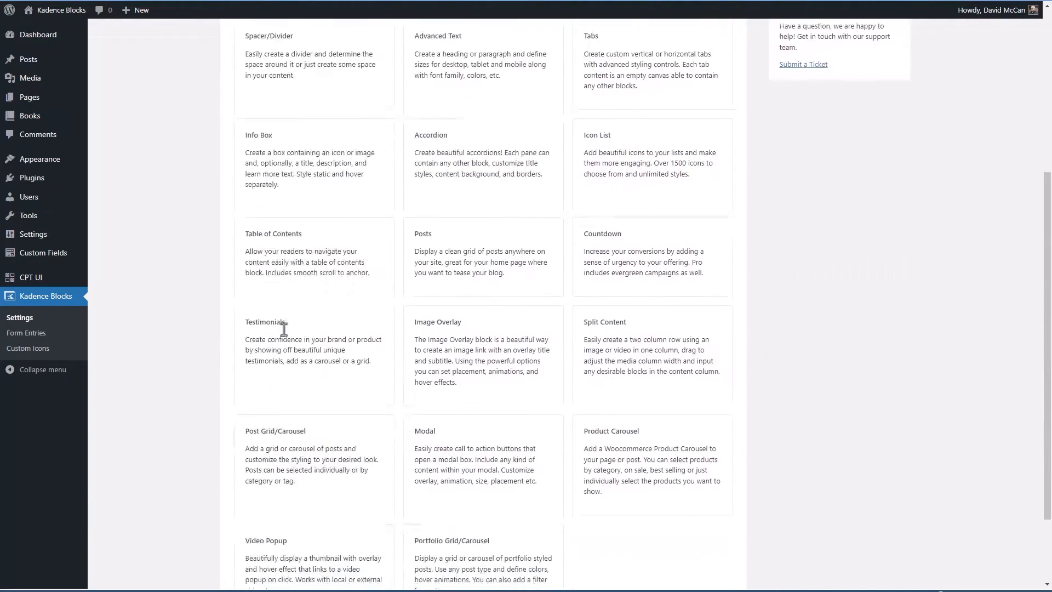
scroll(284, 329, up, 5)
scroll(284, 329, up, 2)
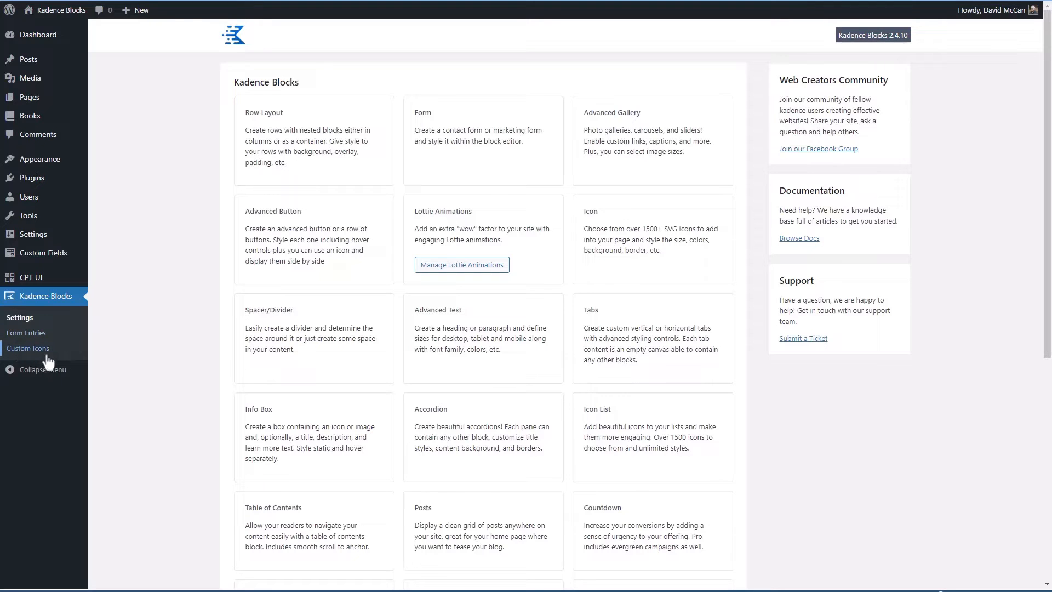
Open the Kadence Block Example page for editing and browse the Kadence blocks available to insert.
mouse_move(44, 101)
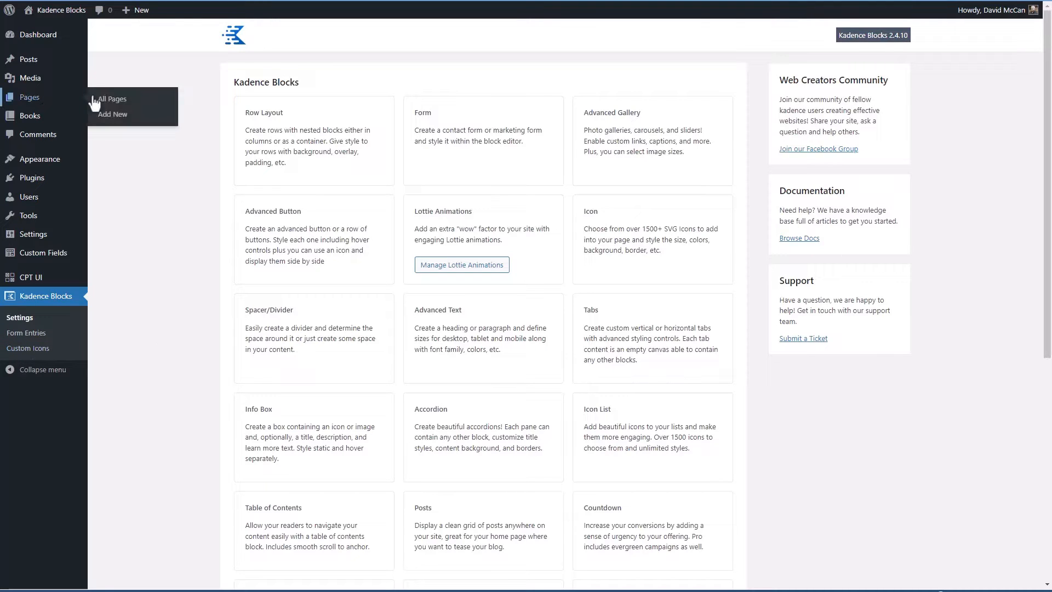
click(109, 103)
click(185, 122)
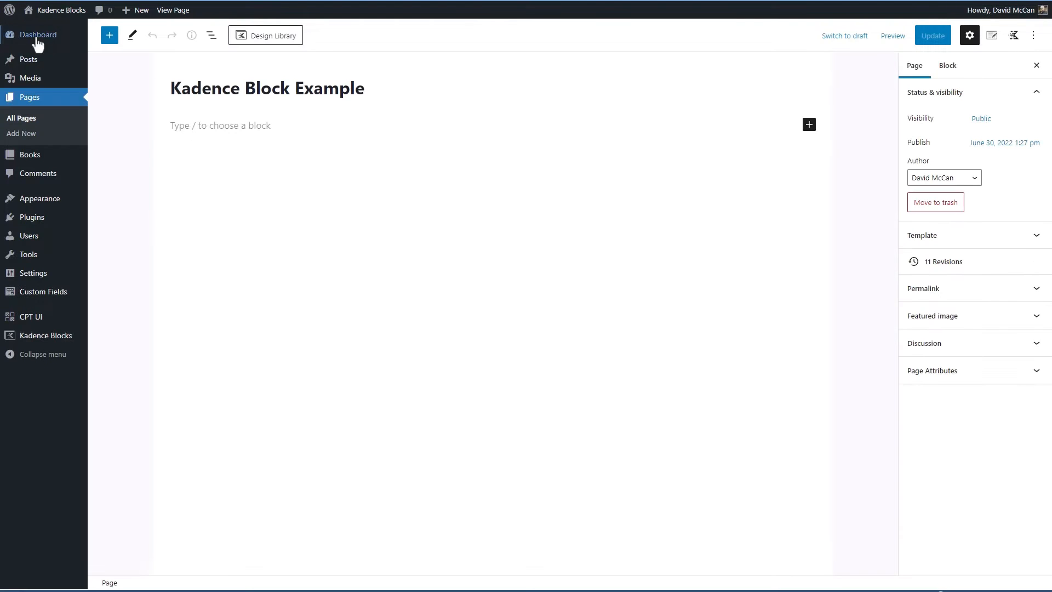
click(109, 36)
scroll(276, 104, down, 1)
mouse_move(277, 106)
mouse_down()
mouse_move(273, 139)
mouse_move(275, 114)
mouse_up()
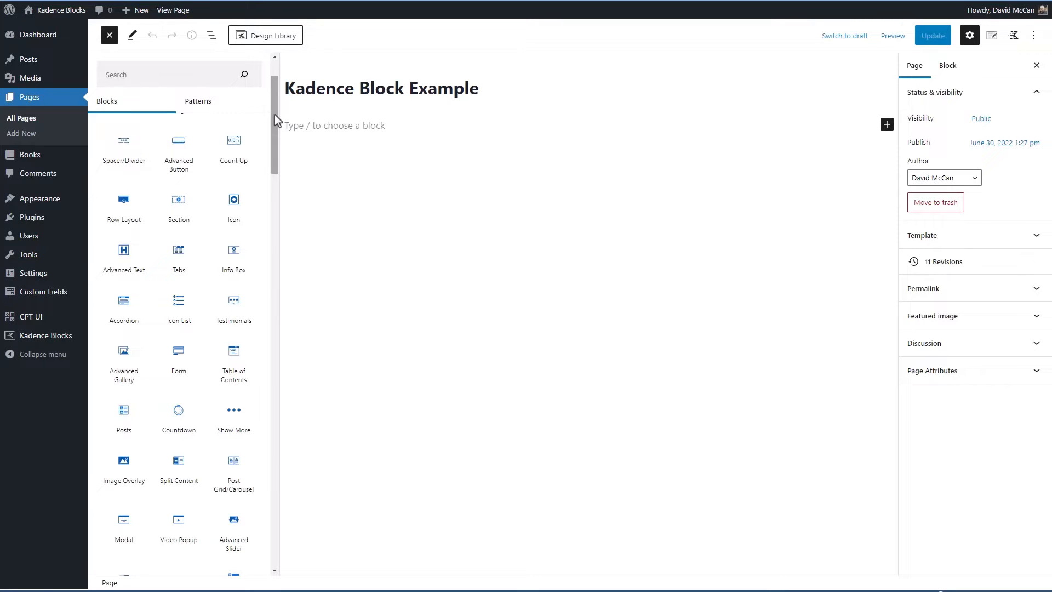
mouse_move(275, 122)
mouse_down()
mouse_move(275, 147)
mouse_move(273, 112)
mouse_up()
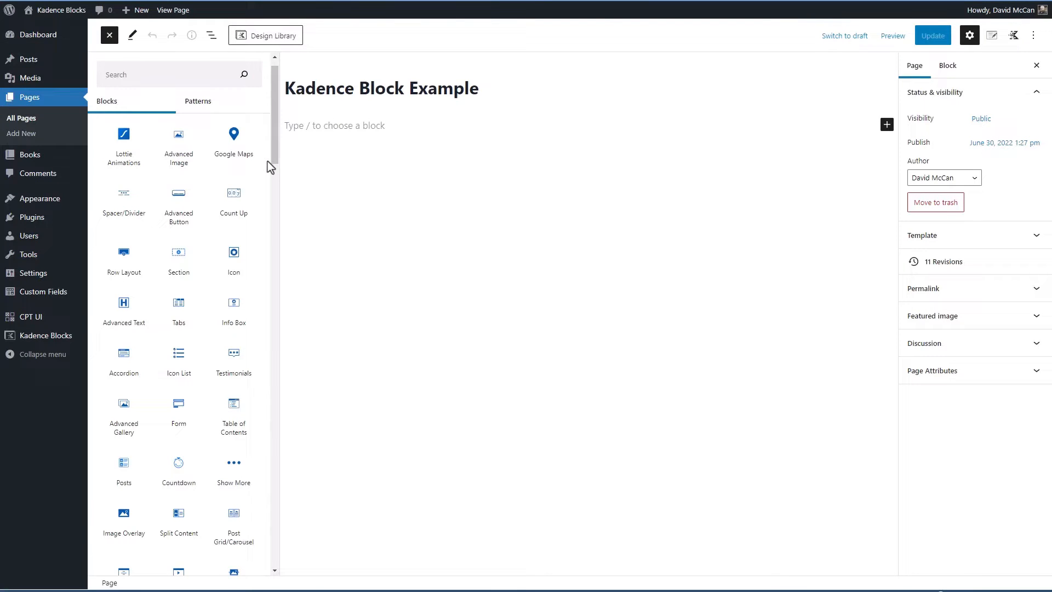
Insert a Countdown block, review its settings and set its countdown type to Evergreen (Pro addon).
mouse_move(177, 464)
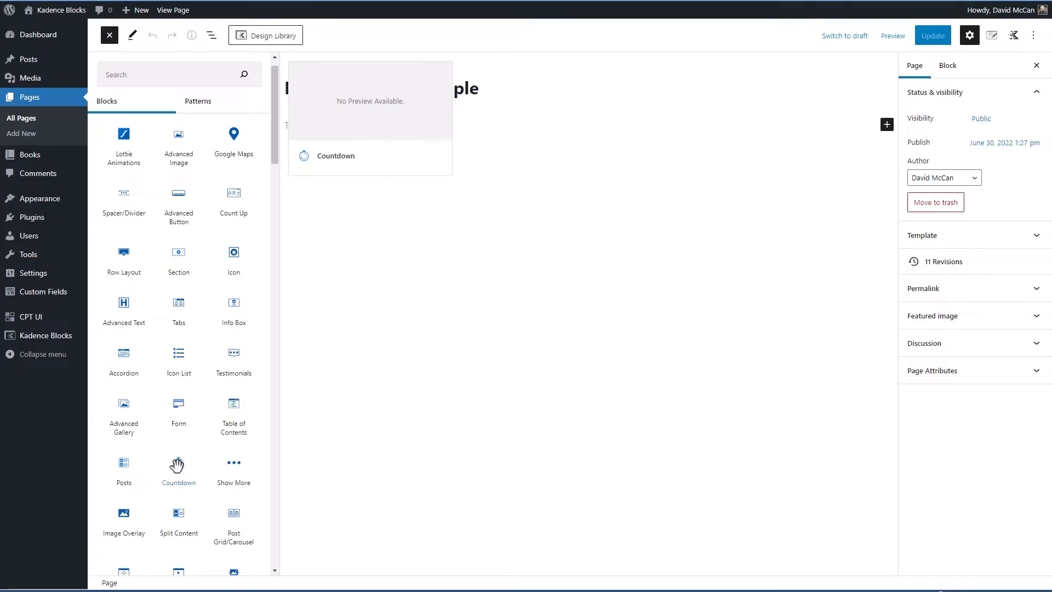
click(177, 465)
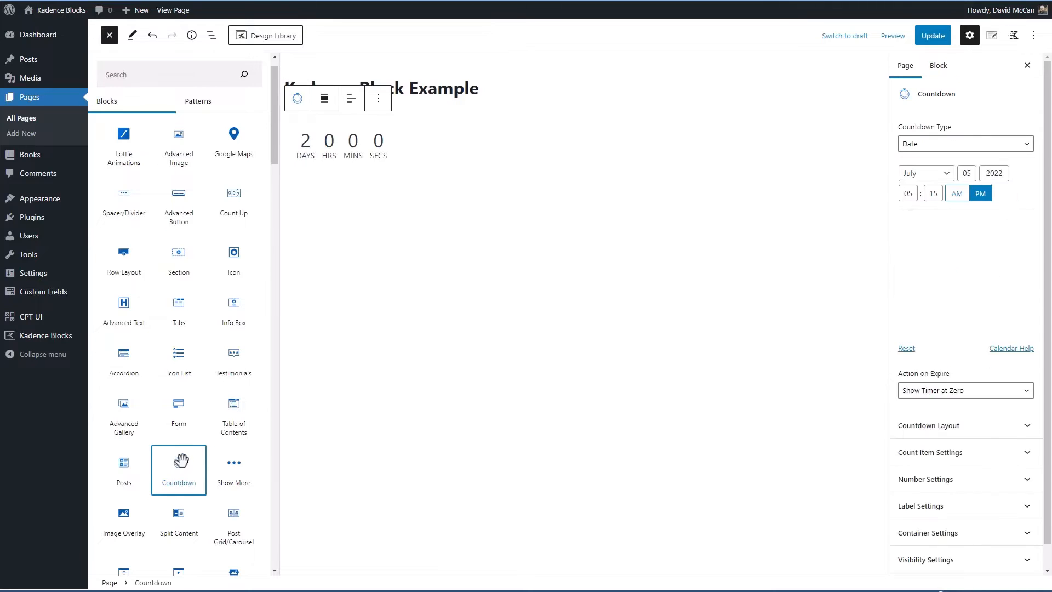
click(471, 144)
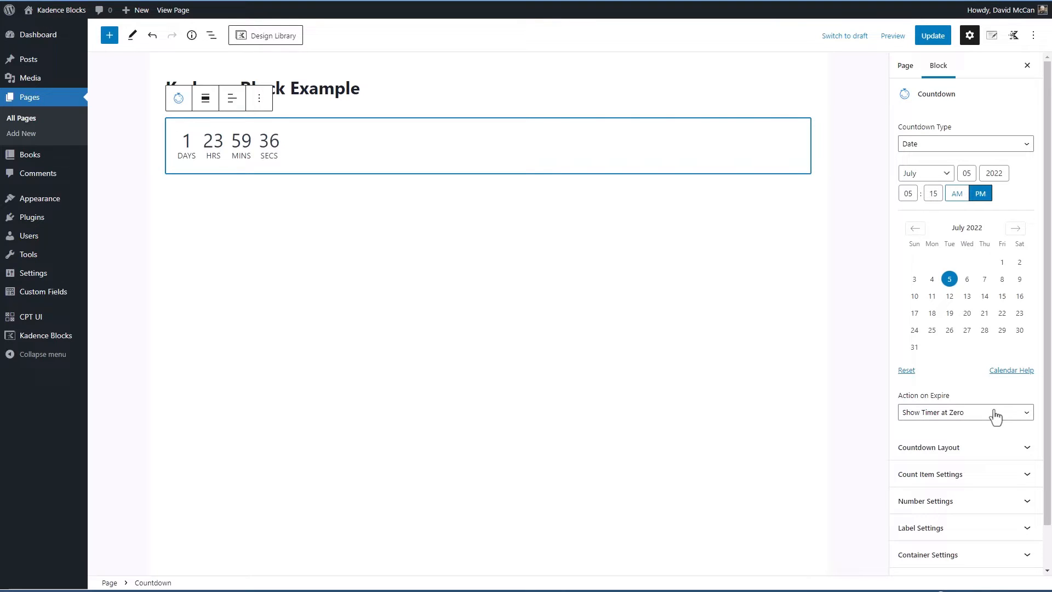
scroll(996, 417, down, 1)
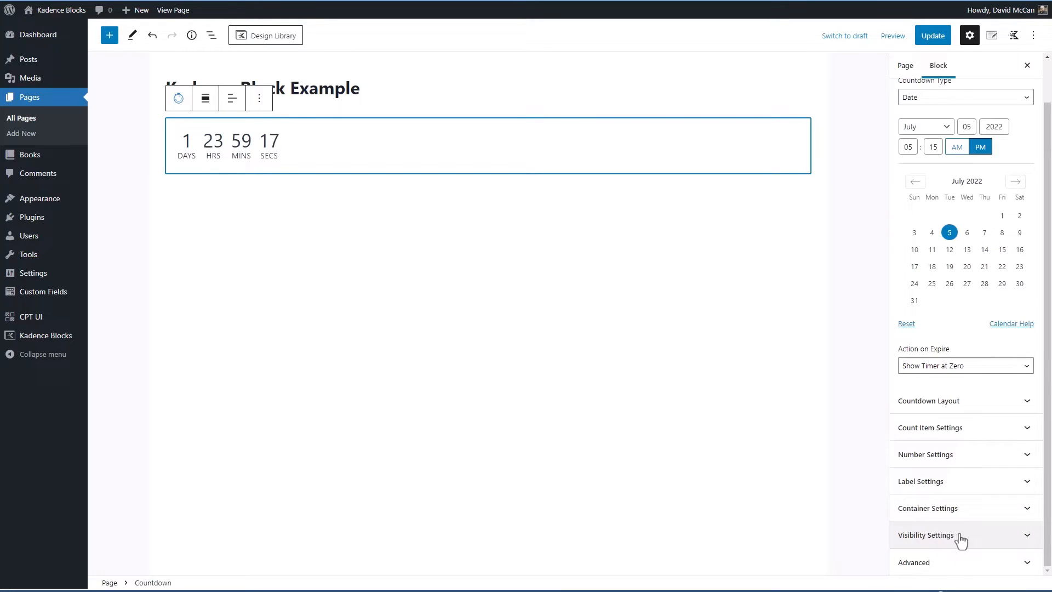
scroll(989, 296, up, 2)
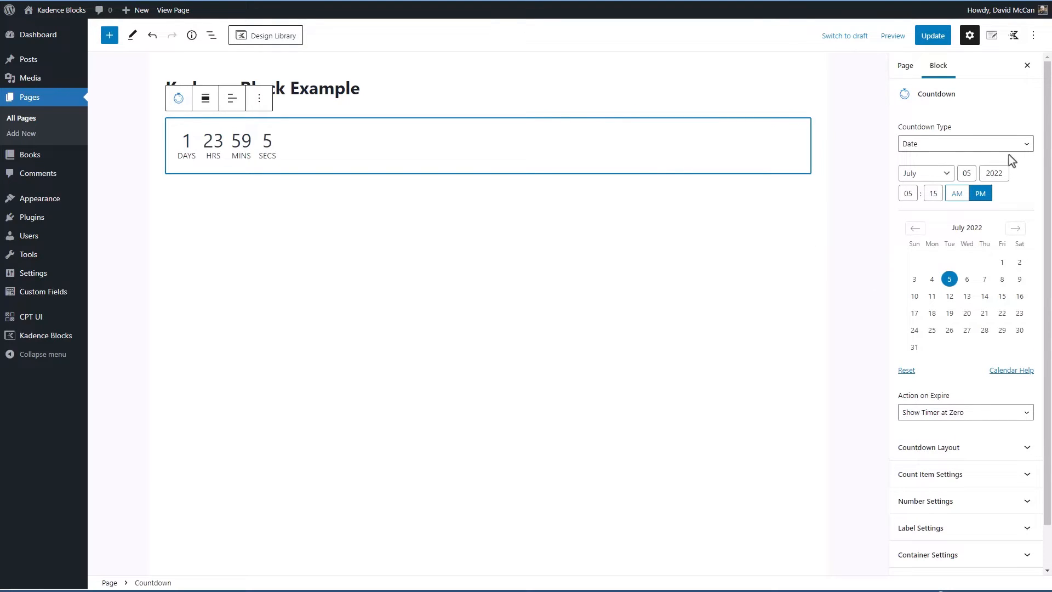
click(1027, 146)
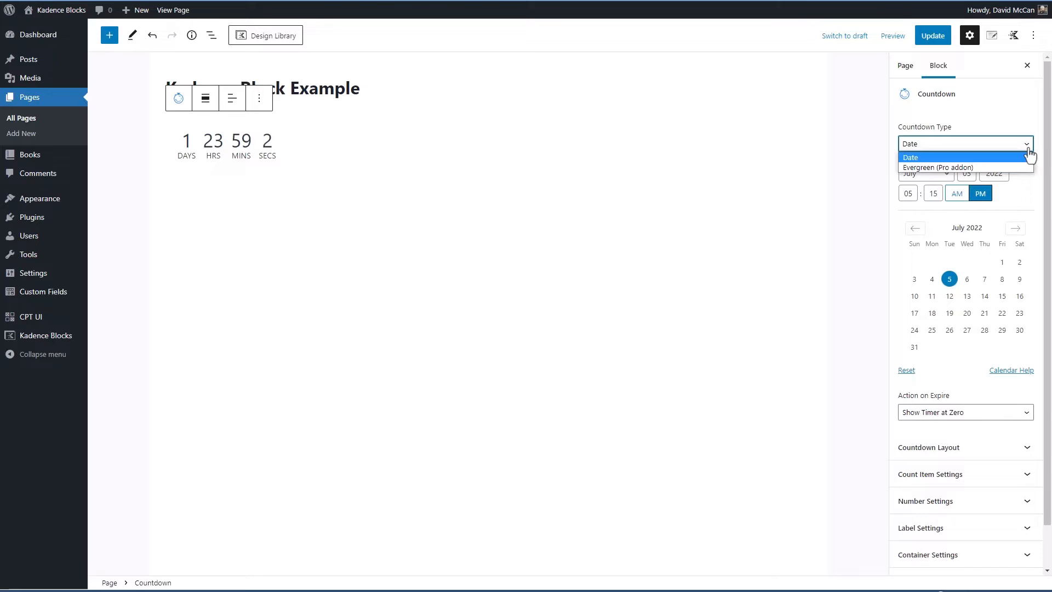
click(978, 167)
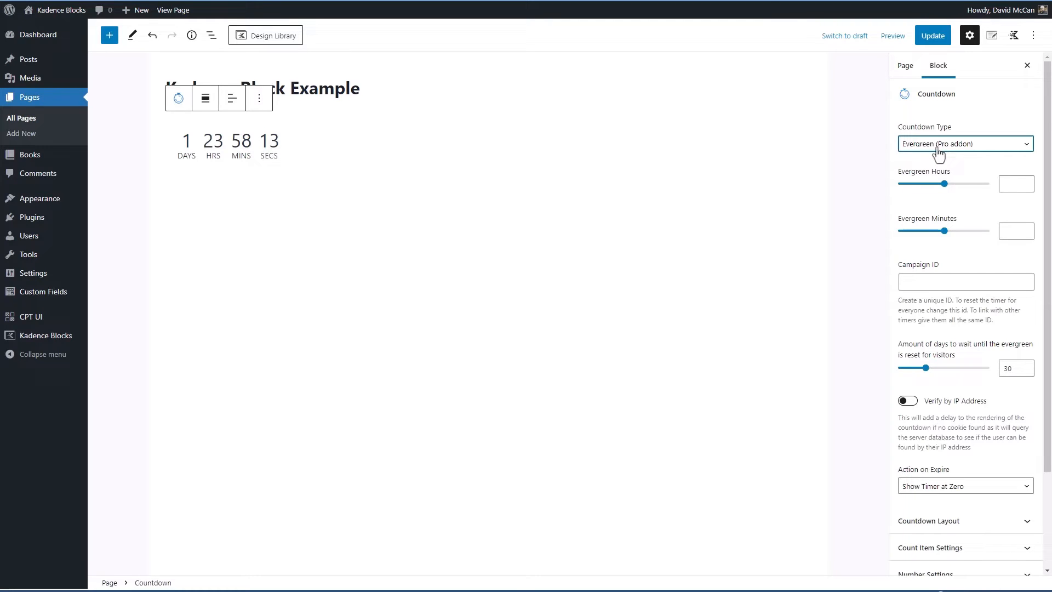
Remove the Countdown block and insert a Form block in its place.
click(259, 99)
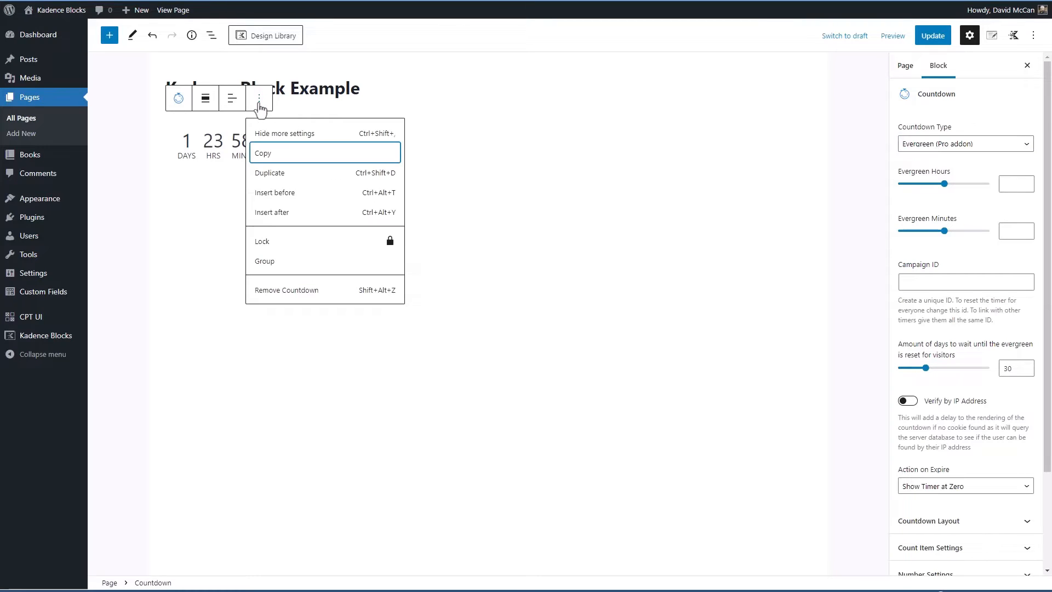
click(281, 296)
text(/form)
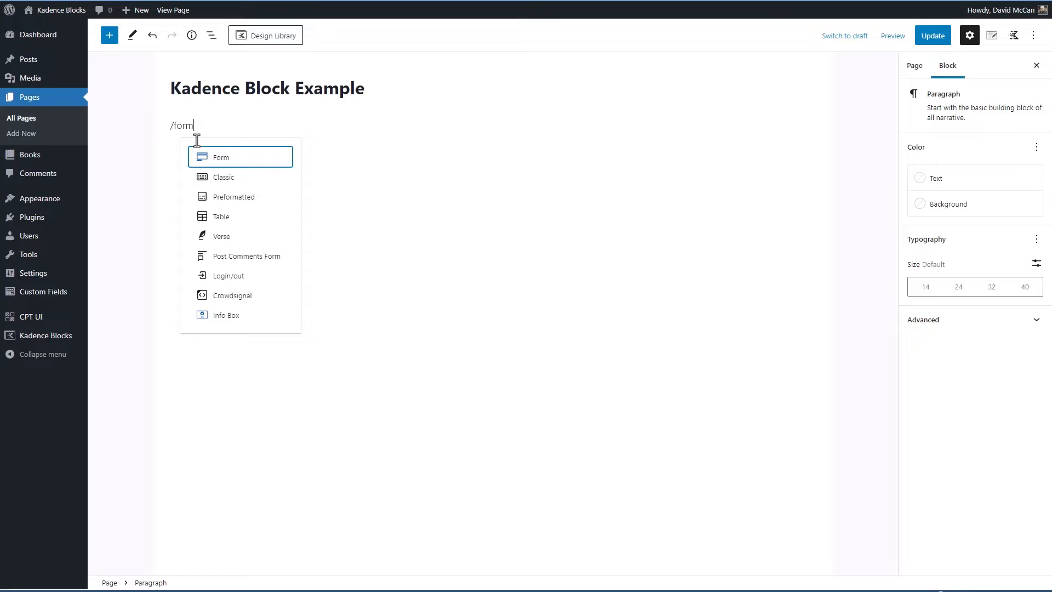
click(213, 160)
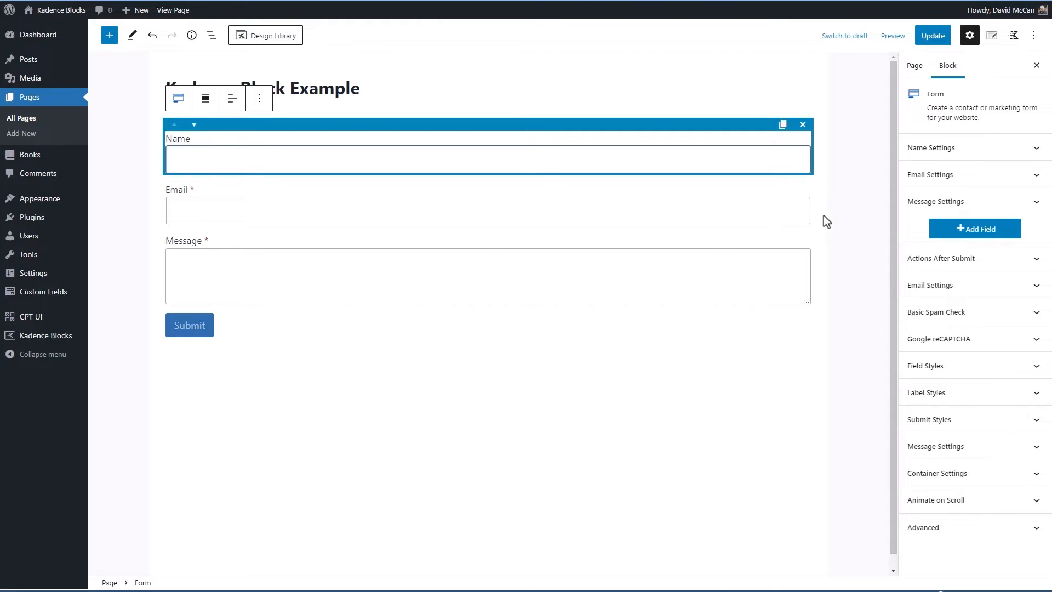
Add a fourth field to the form and check which field types it offers.
click(973, 229)
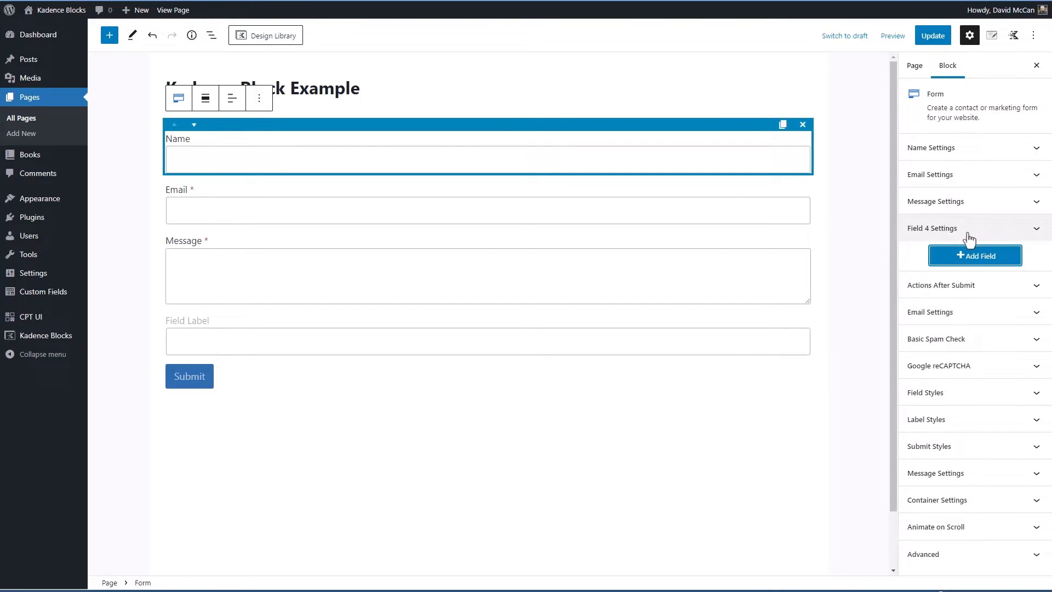
click(970, 232)
click(982, 212)
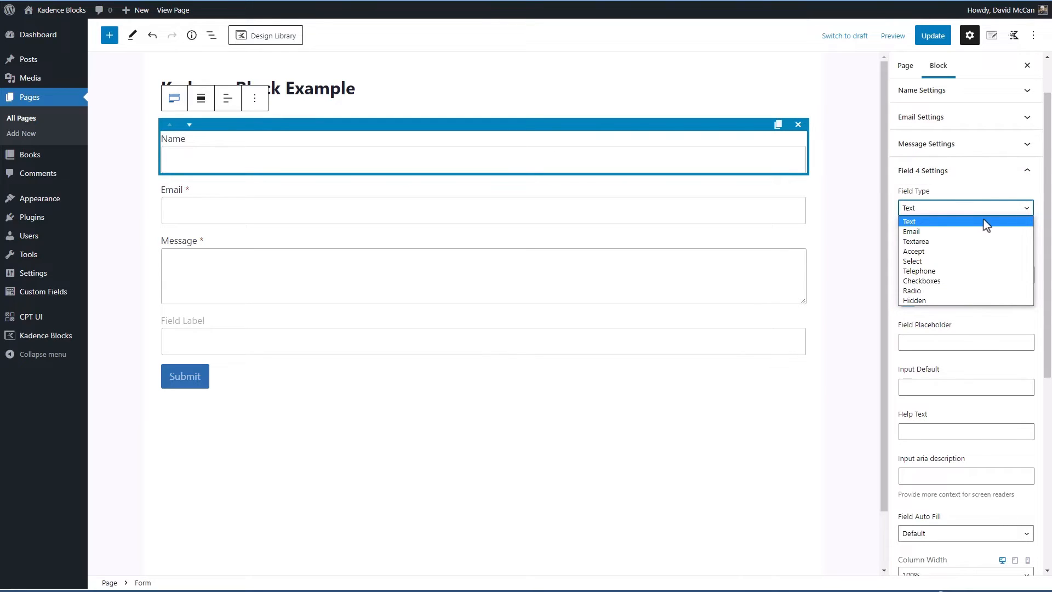
click(983, 173)
click(986, 176)
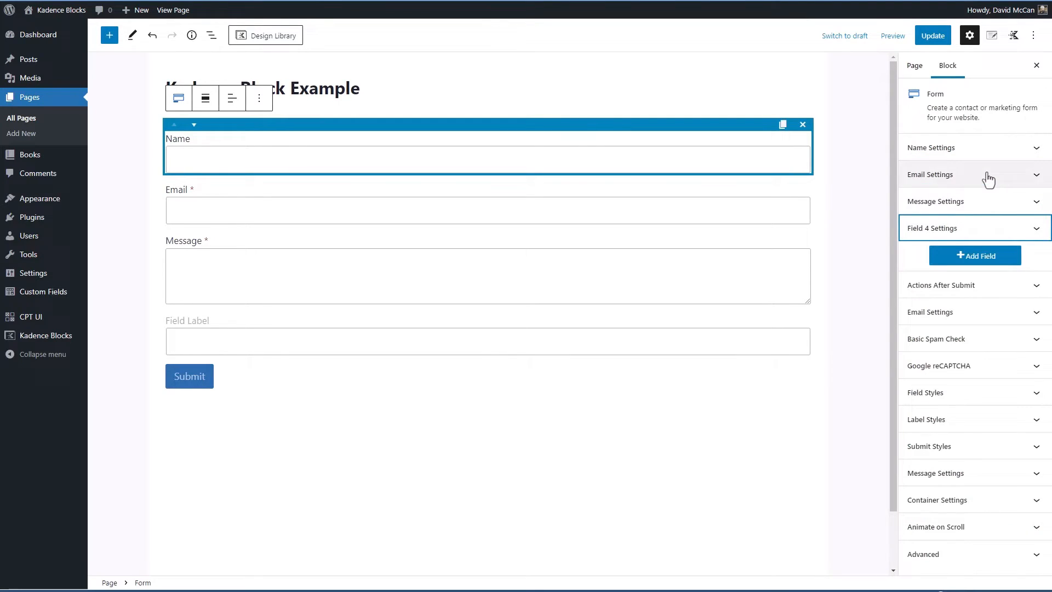
Examine the form's Actions After Submit options and its email, spam check, reCAPTCHA and style settings.
click(984, 289)
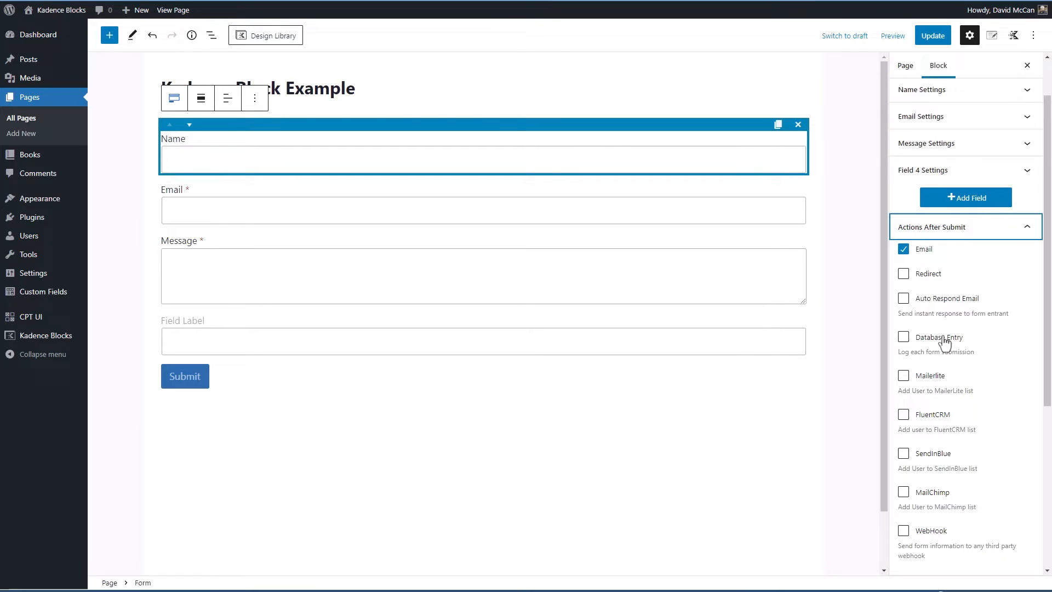
scroll(968, 360, down, 2)
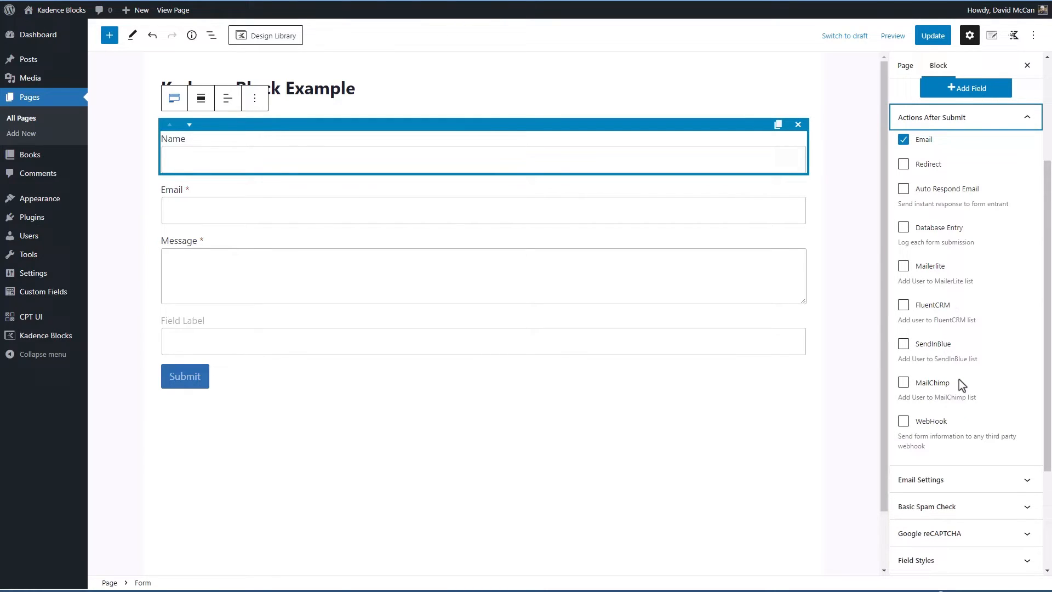
scroll(959, 416, down, 3)
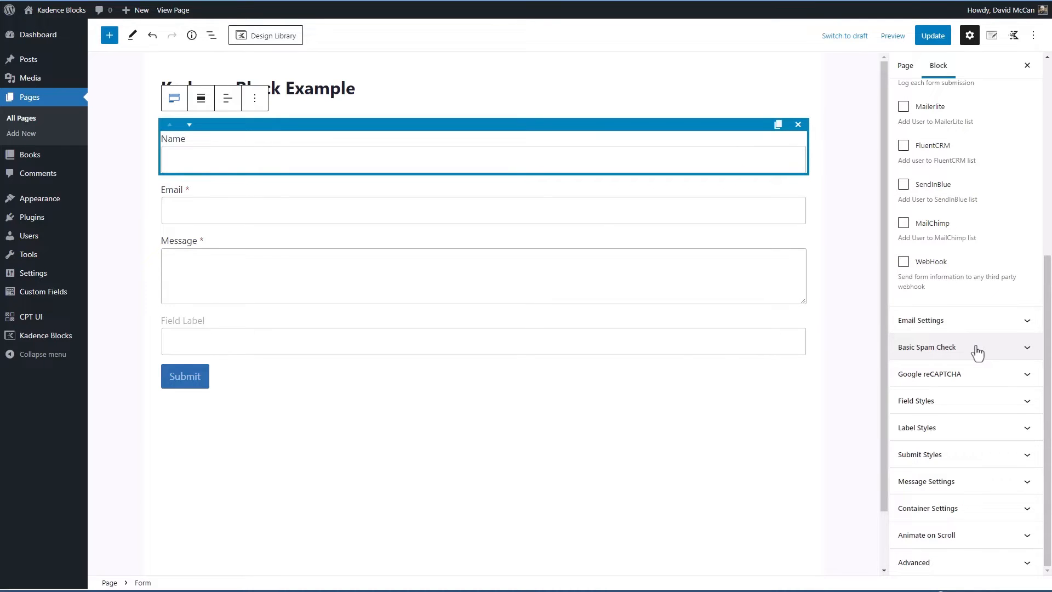
scroll(975, 350, up, 6)
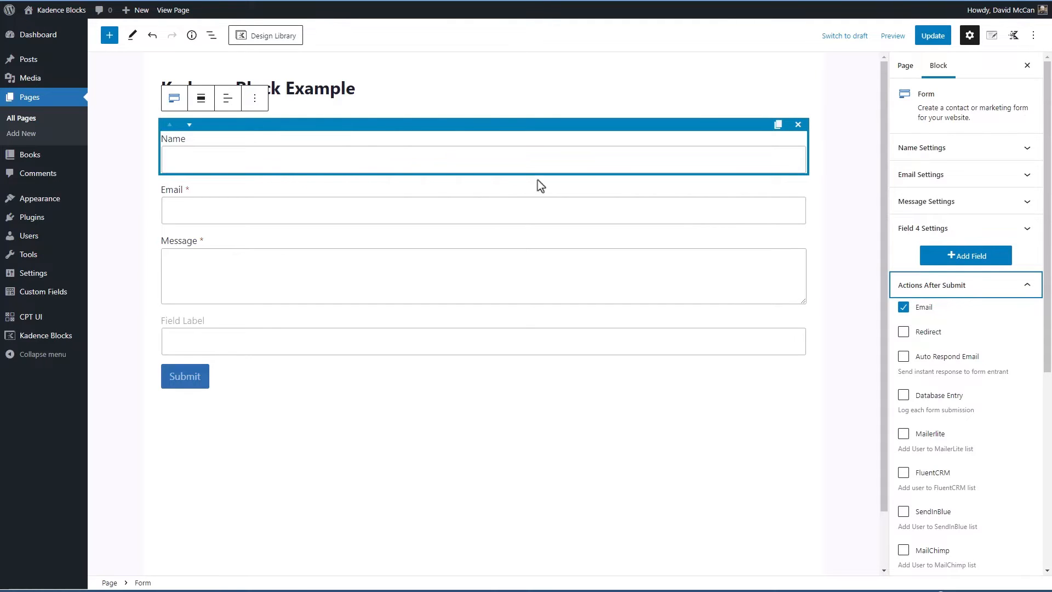
Remove the Form block and insert a Section block in its place.
click(255, 99)
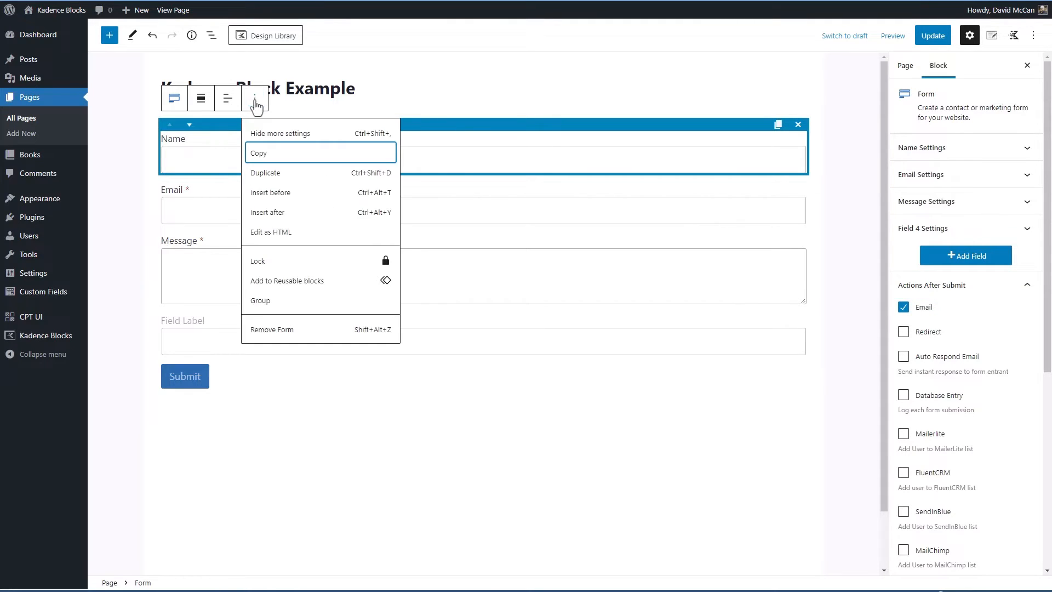
click(287, 335)
text(/se)
click(211, 202)
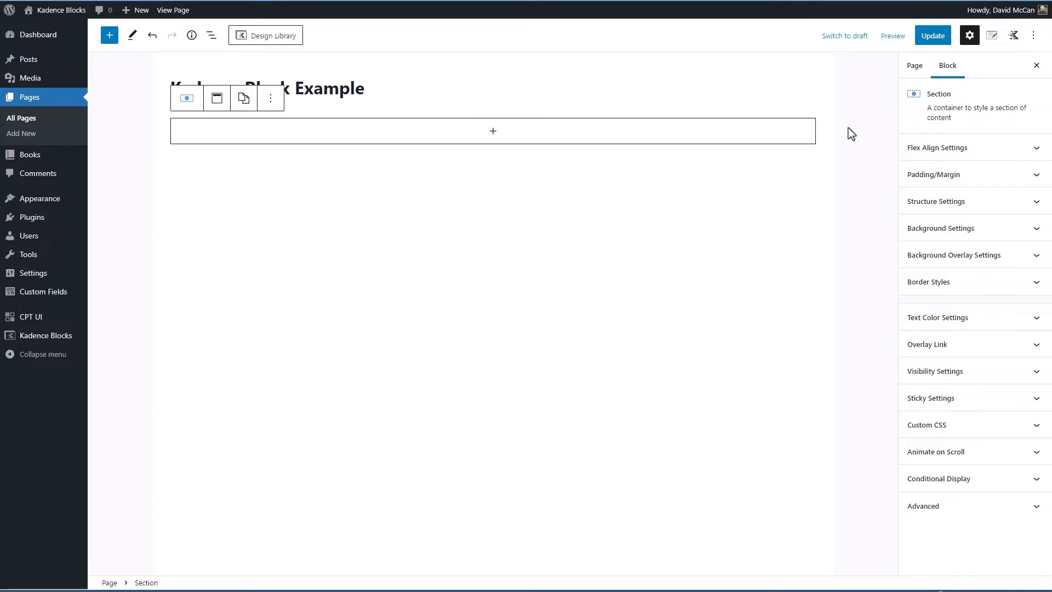
Review the Kadence Blocks Controls for the color palette, block defaults and page scripts.
click(1014, 35)
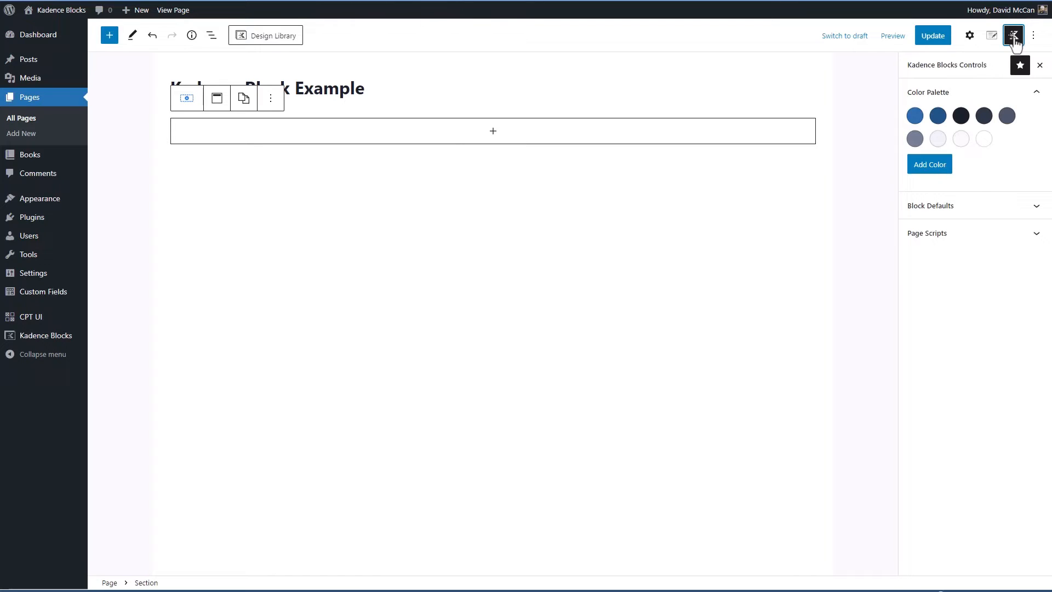
click(1041, 216)
click(1036, 215)
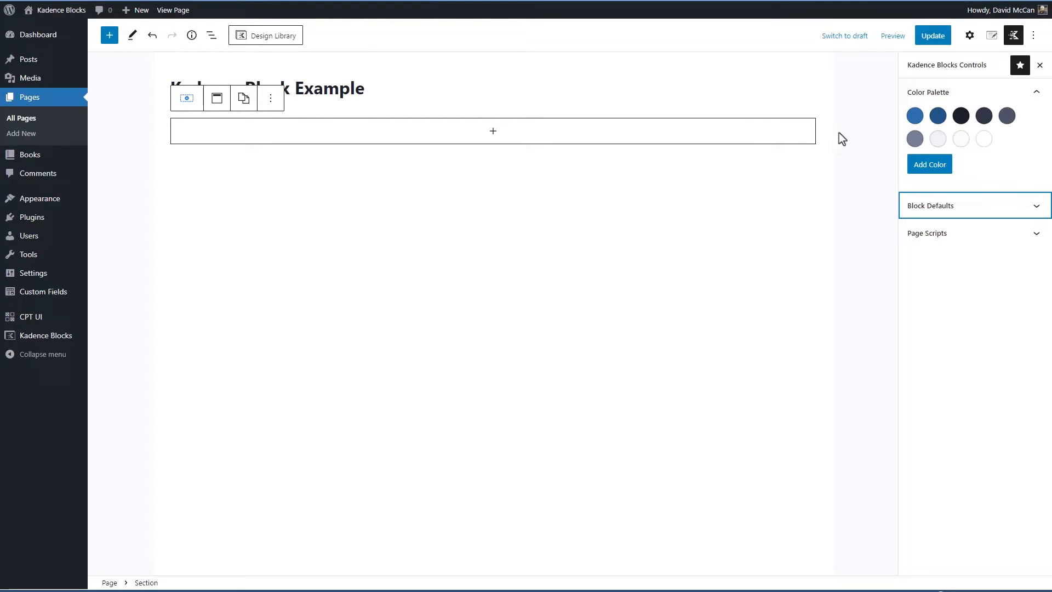
Enable conditional display on the Section block, browse the available conditions and set the conditional to Post Title.
click(969, 36)
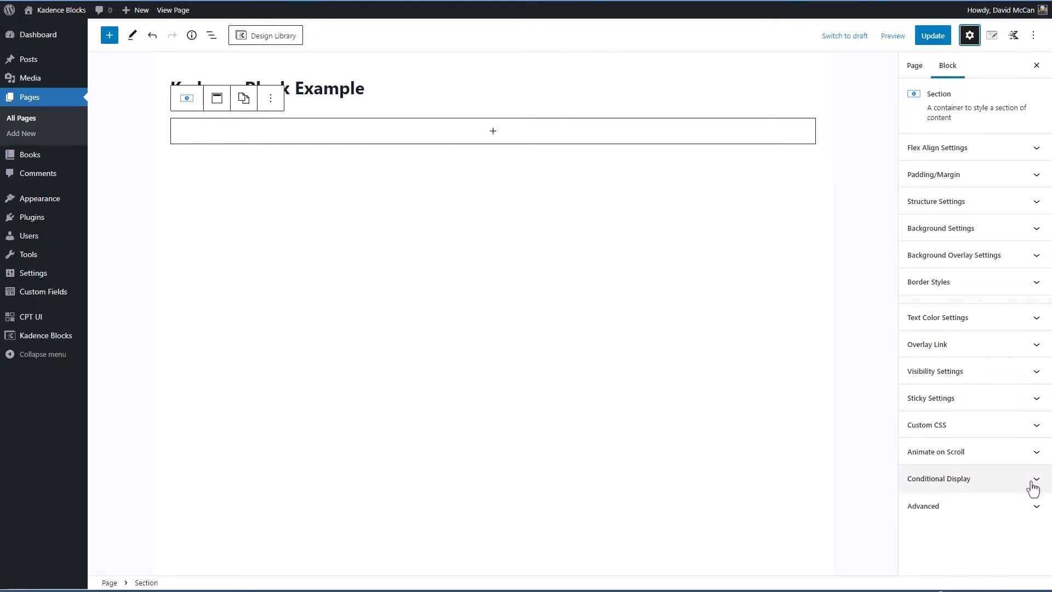
click(1013, 482)
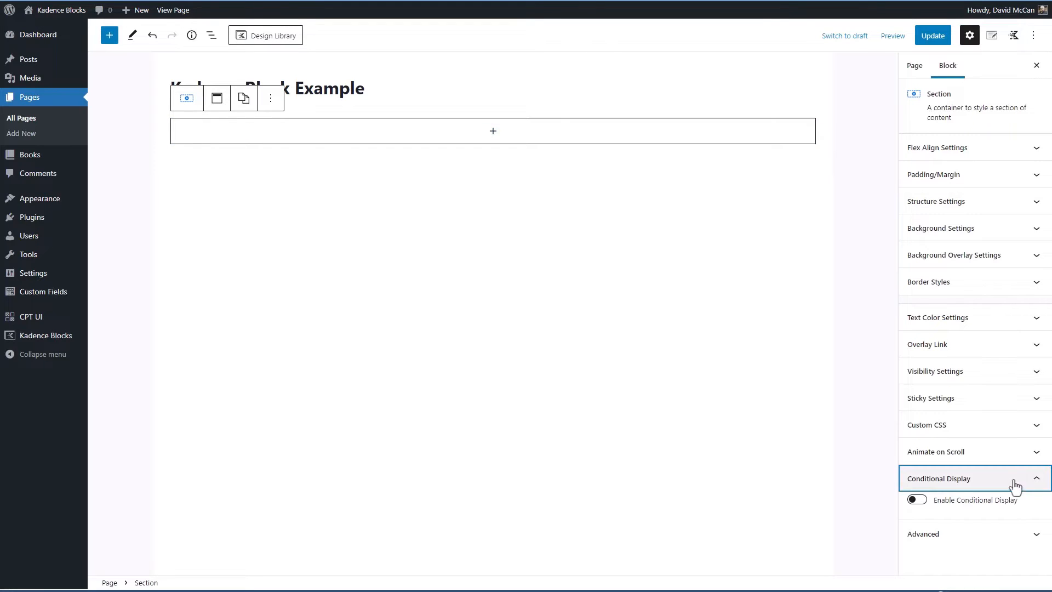
click(917, 500)
scroll(972, 496, down, 2)
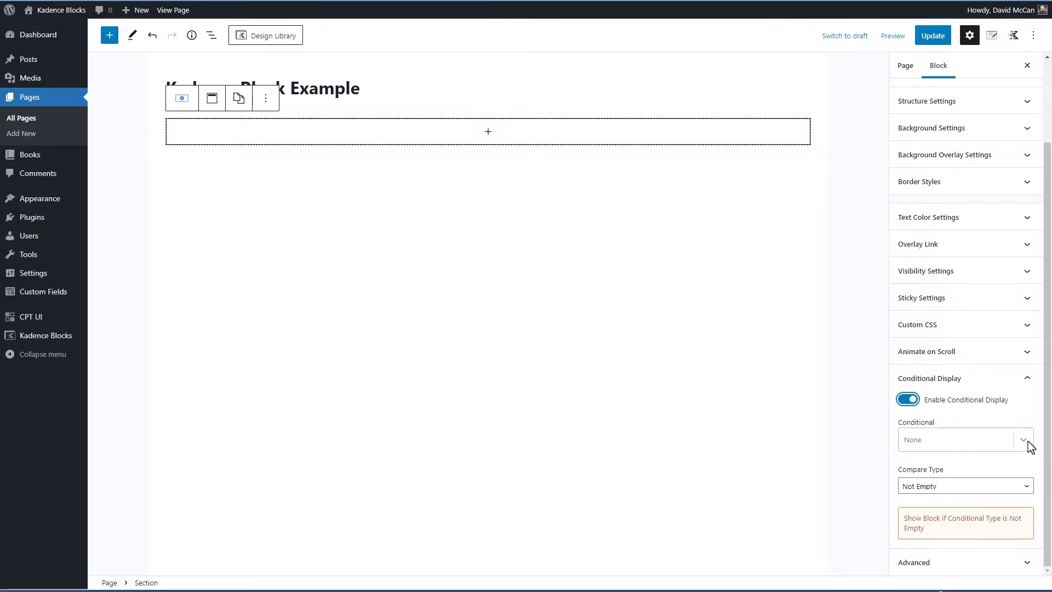
click(1024, 441)
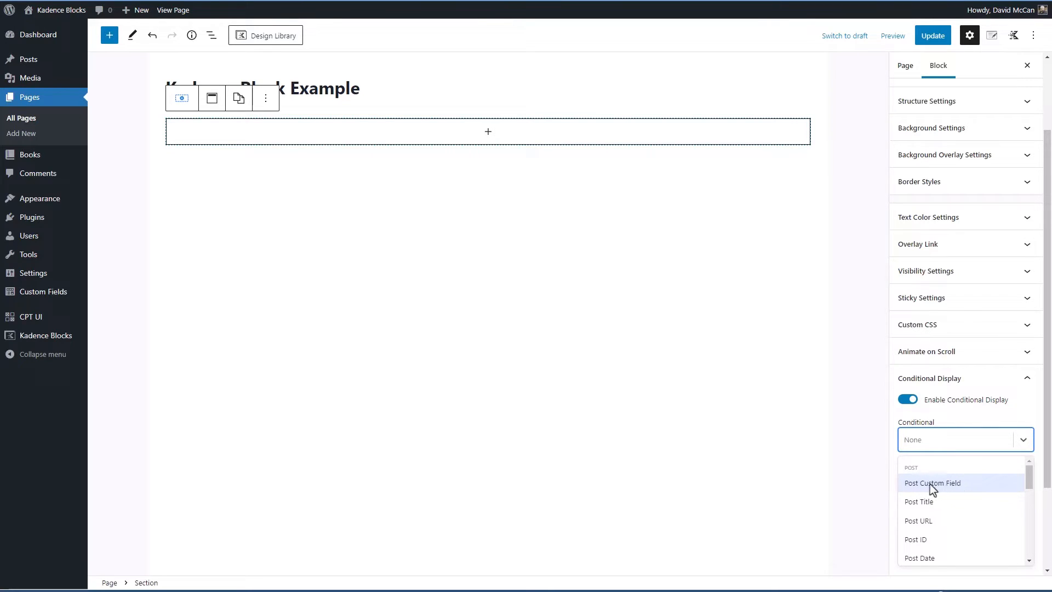
drag(1028, 477, 1029, 546)
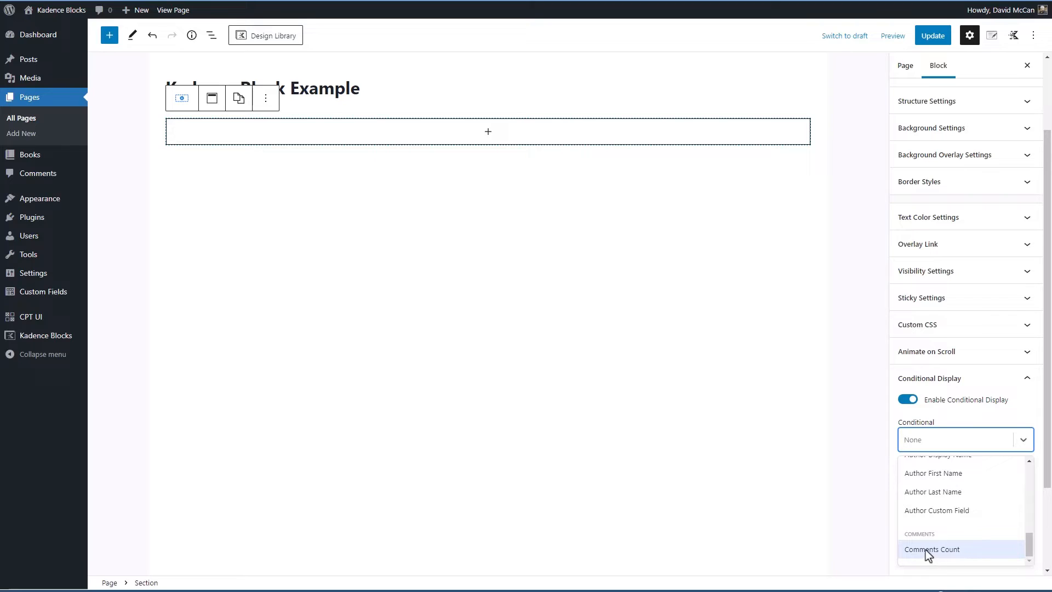
drag(1027, 540, 1007, 424)
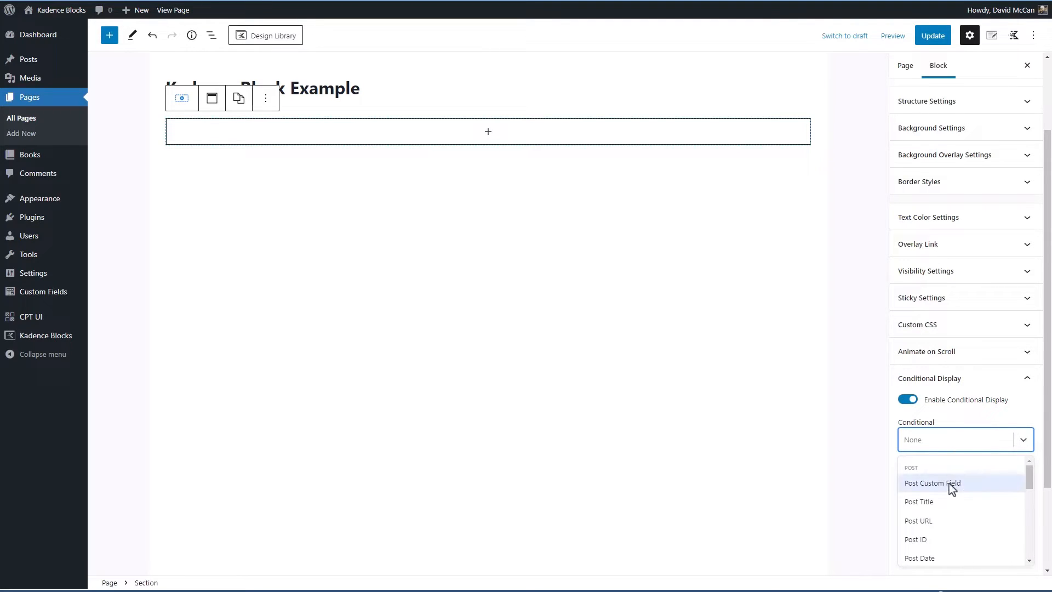
click(942, 496)
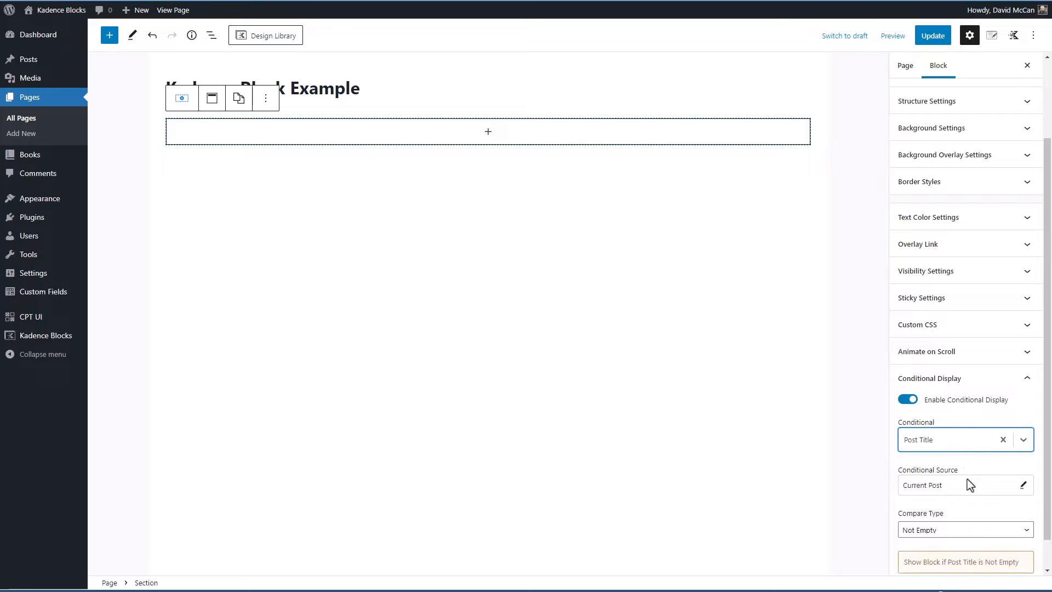
click(789, 220)
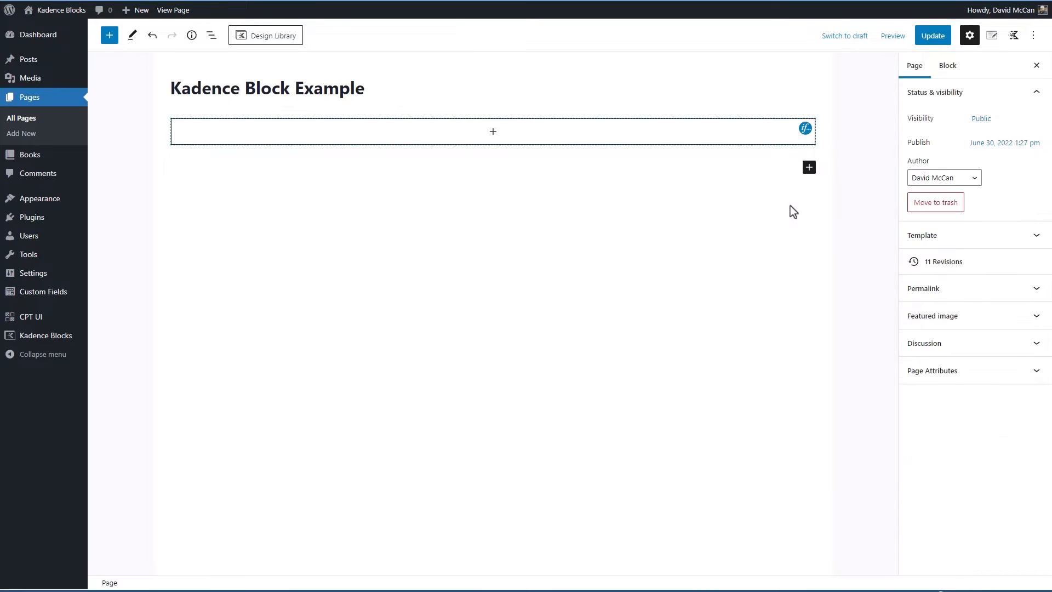
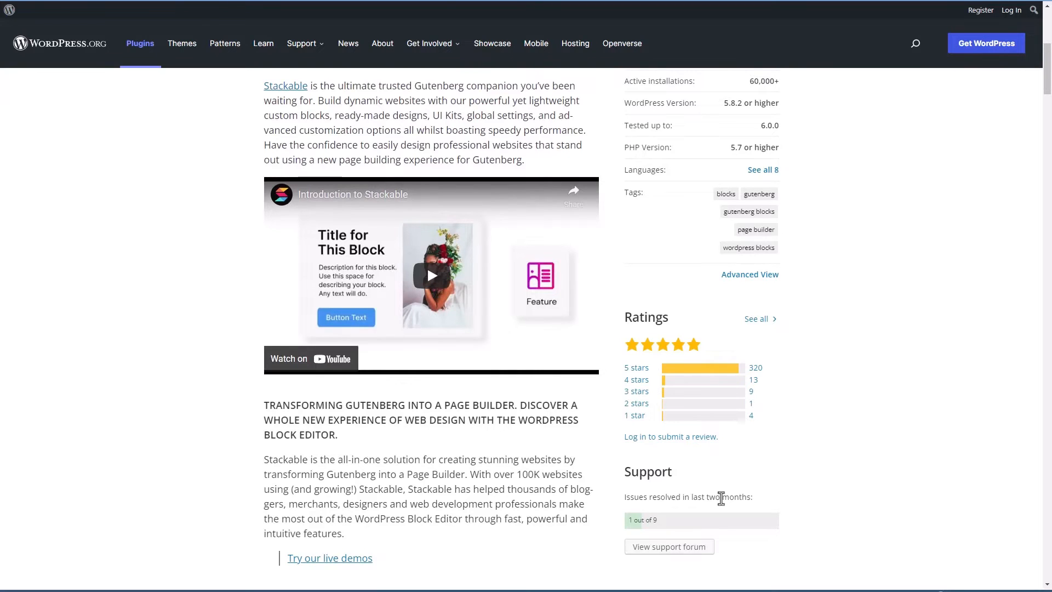
Switch to the Stackable plugin page on WordPress.org and review its description, version details and ratings.
scroll(824, 469, up, 1)
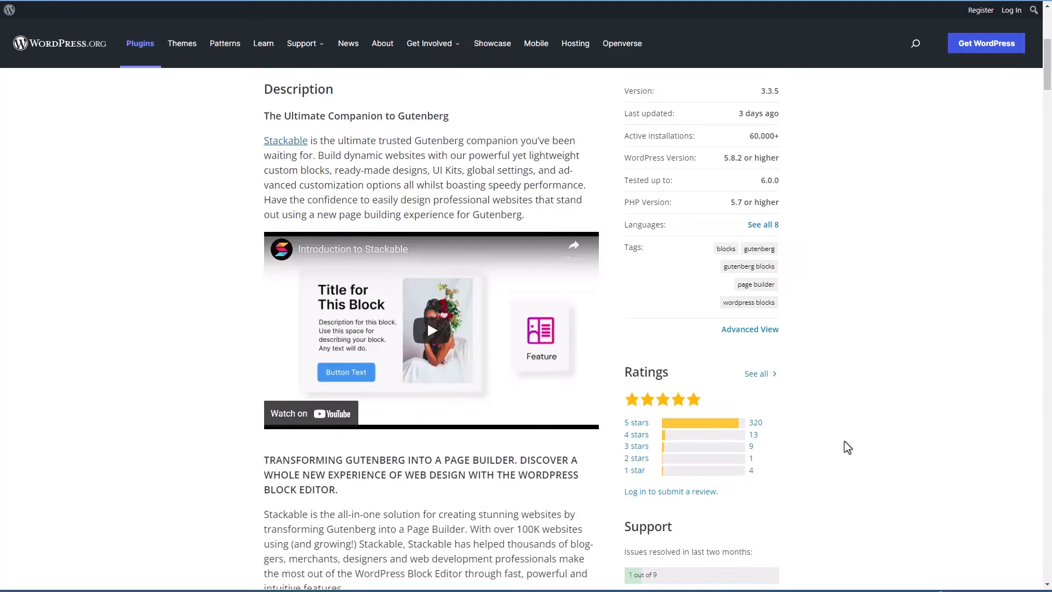
Switch to the Stackable website and review its feature blocks, its integrations such as ACF and Blocksy, and the Premium pricing plans.
scroll(847, 448, down, 2)
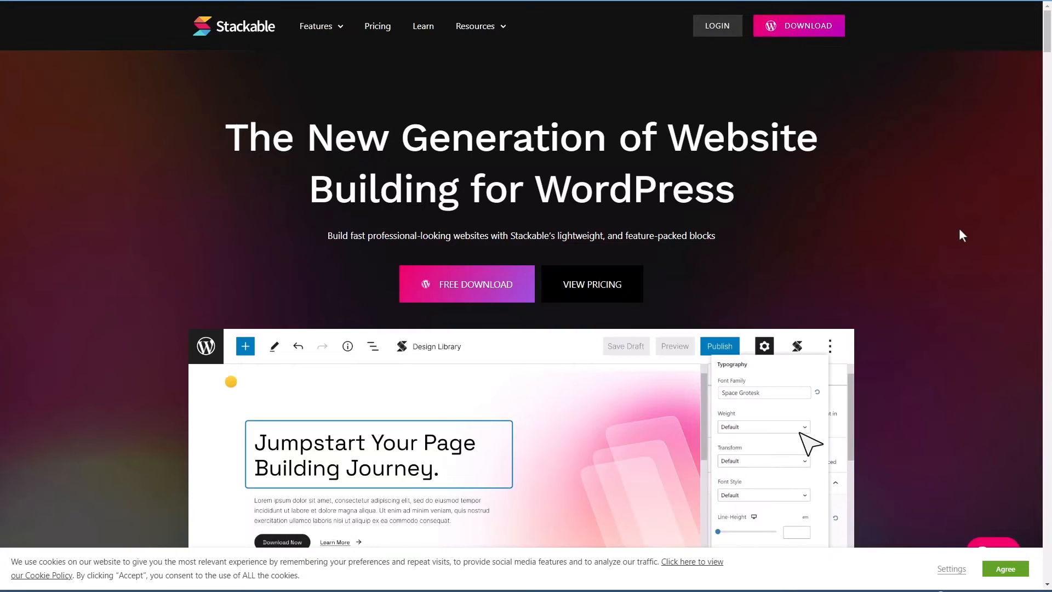
mouse_move(327, 30)
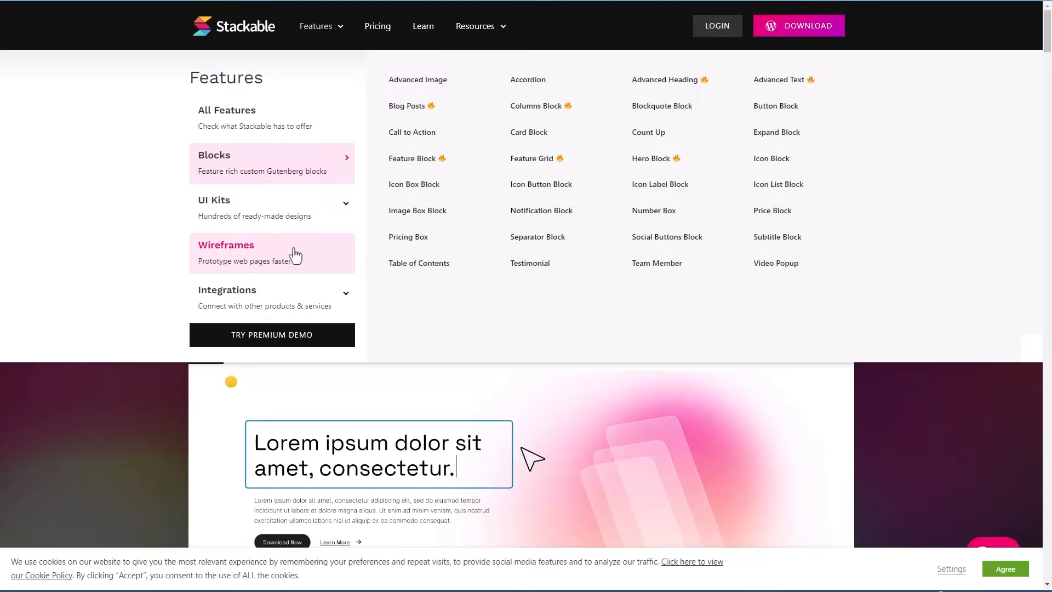
scroll(295, 251, down, 1)
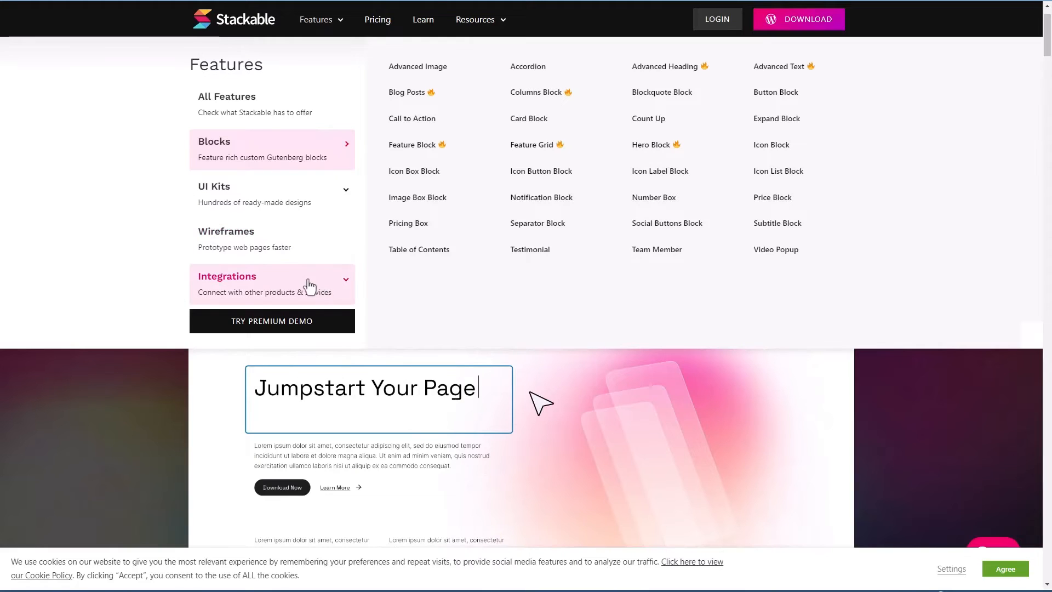
click(332, 285)
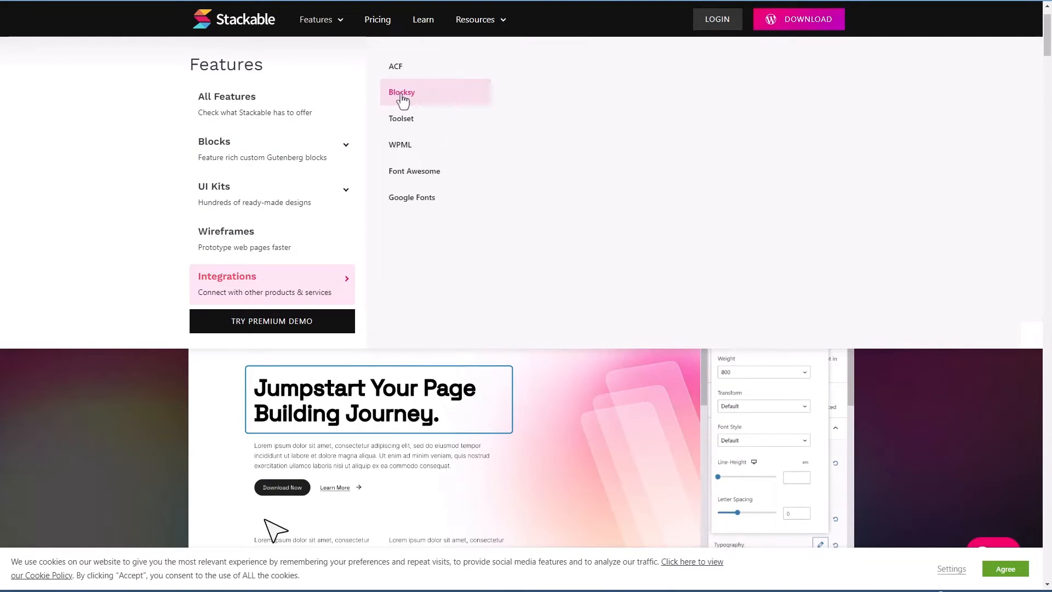
click(423, 100)
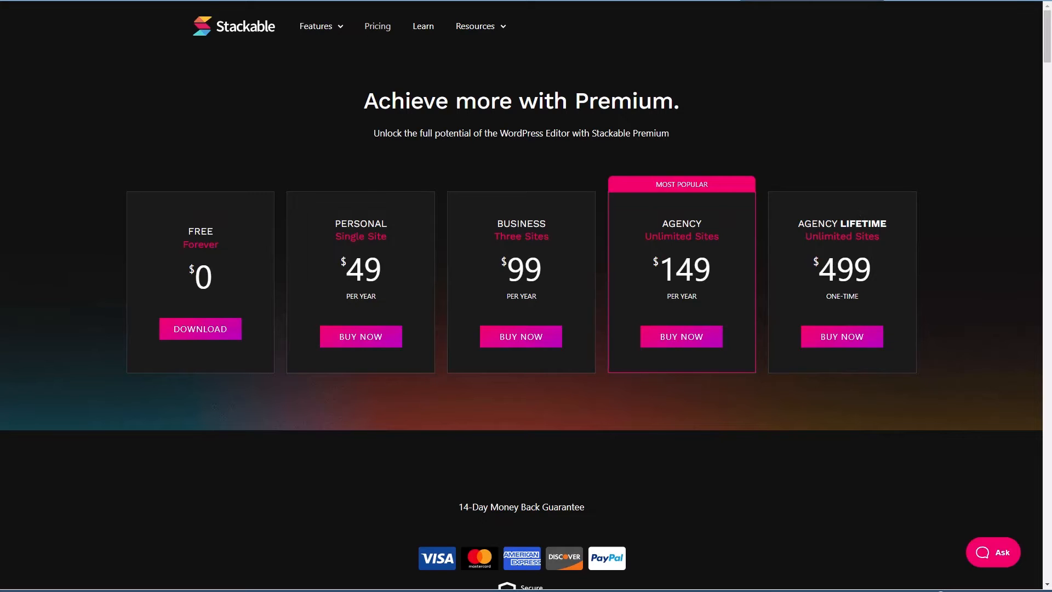
Switch to the Stackable Blocks demo site's admin area and review the installed plugins.
click(729, 0)
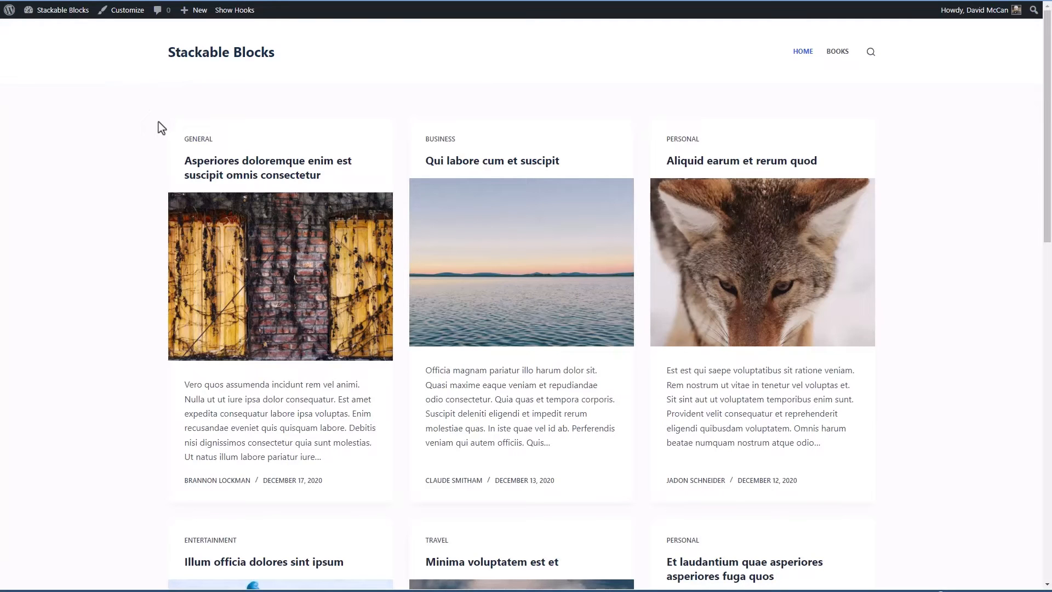
mouse_move(60, 10)
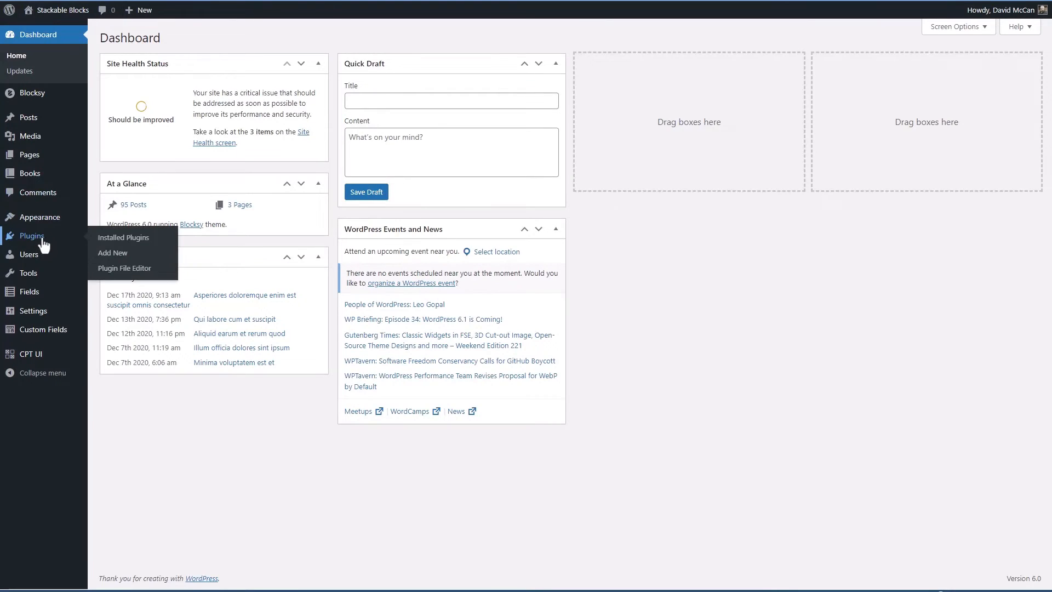
click(42, 242)
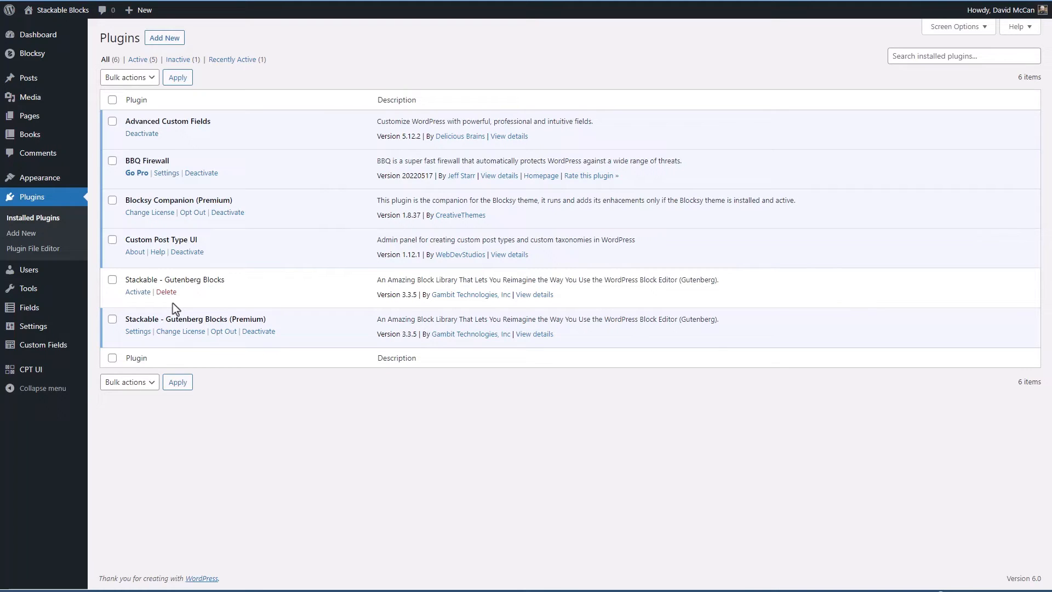
Open the Stackable settings and read the Getting Started page, covering its block list, usage guide, styling areas and resources.
mouse_move(60, 327)
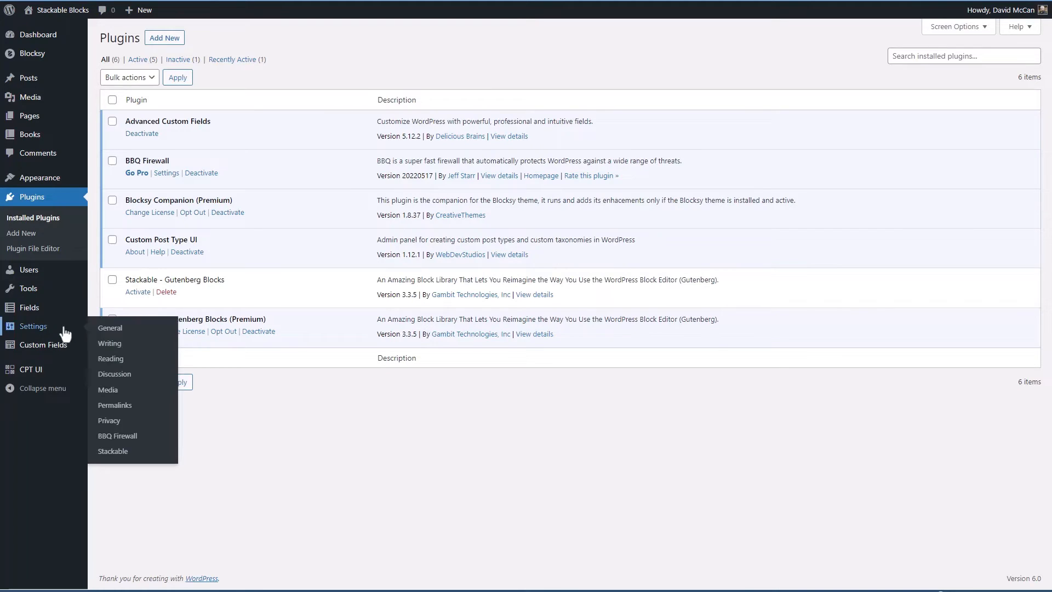
click(103, 452)
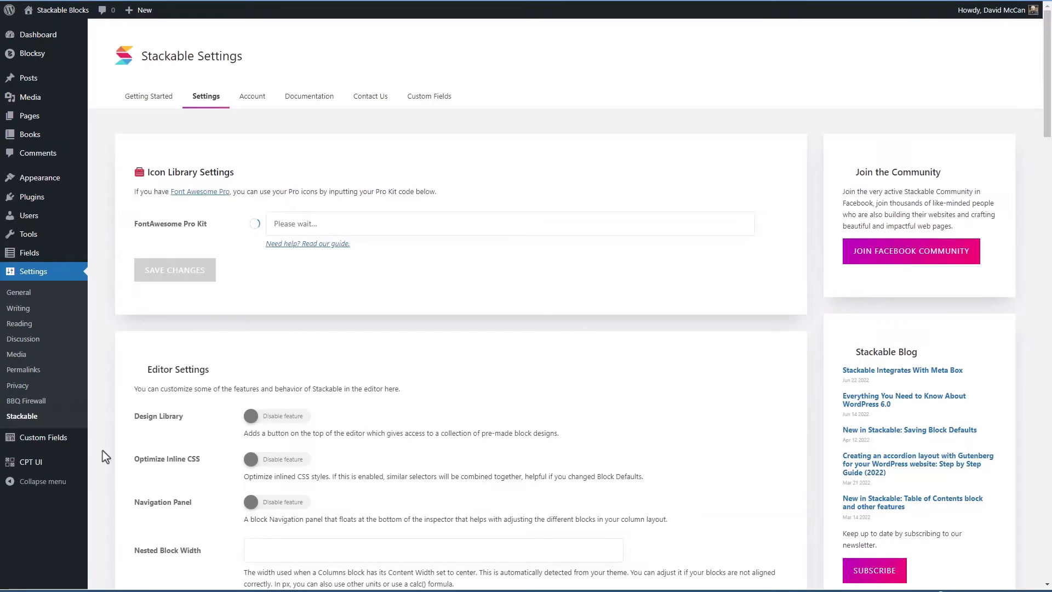
click(160, 105)
scroll(197, 170, down, 3)
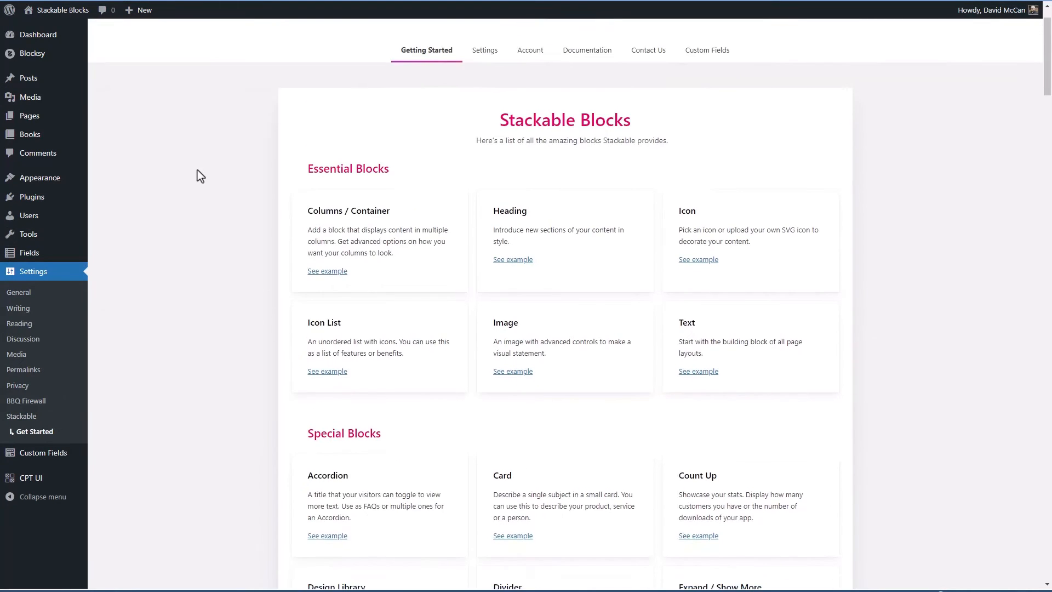
scroll(196, 171, down, 12)
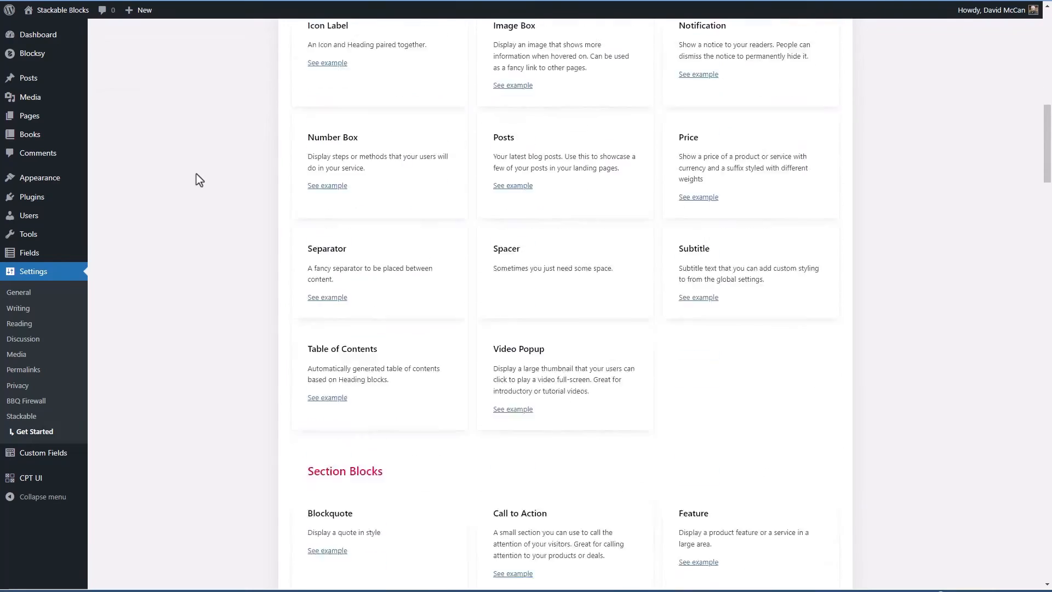
scroll(195, 176, down, 12)
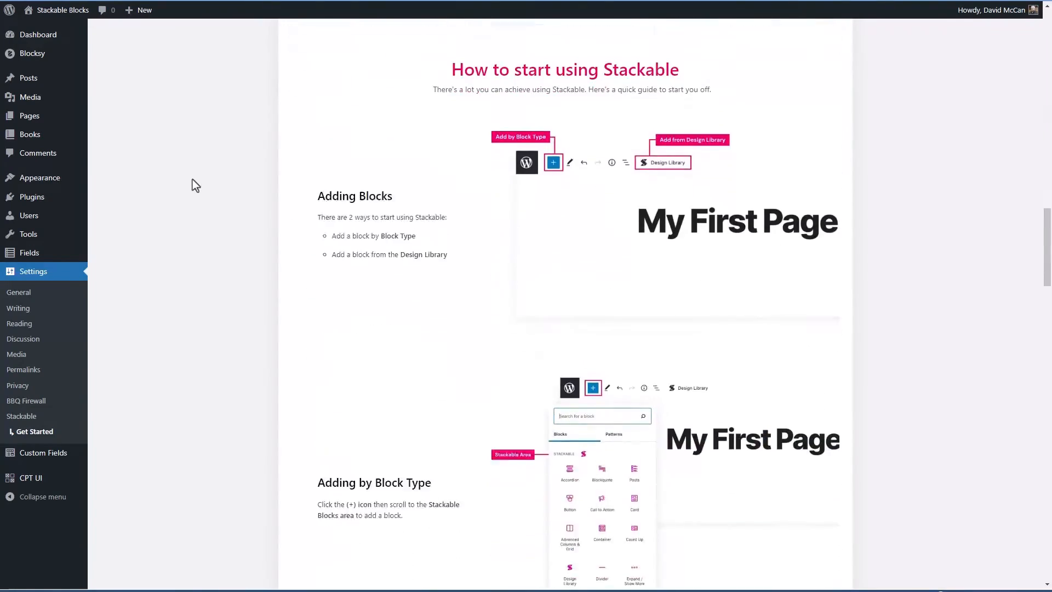
scroll(193, 180, down, 10)
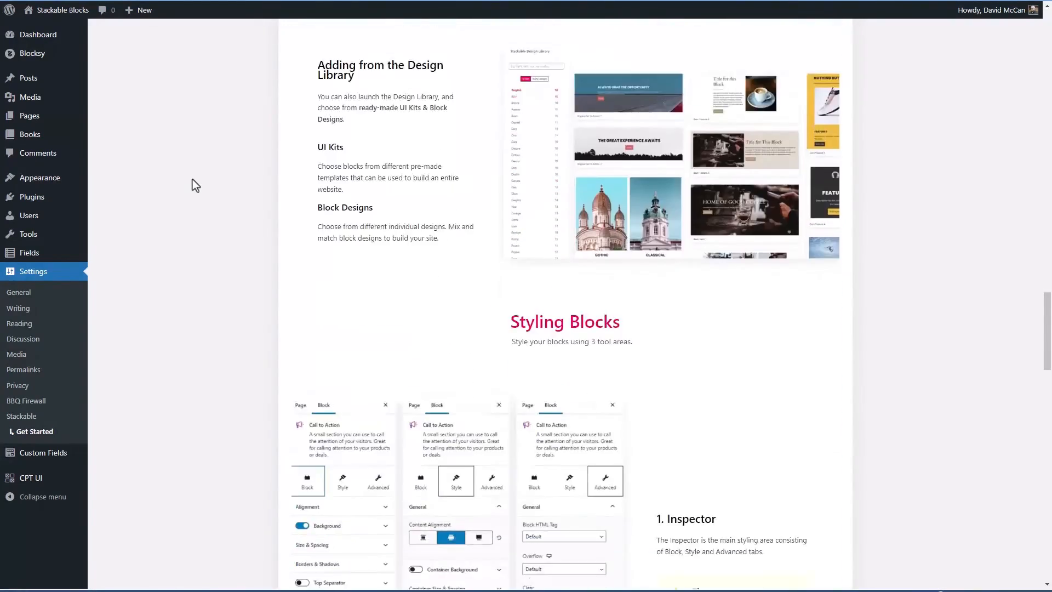
scroll(192, 181, down, 13)
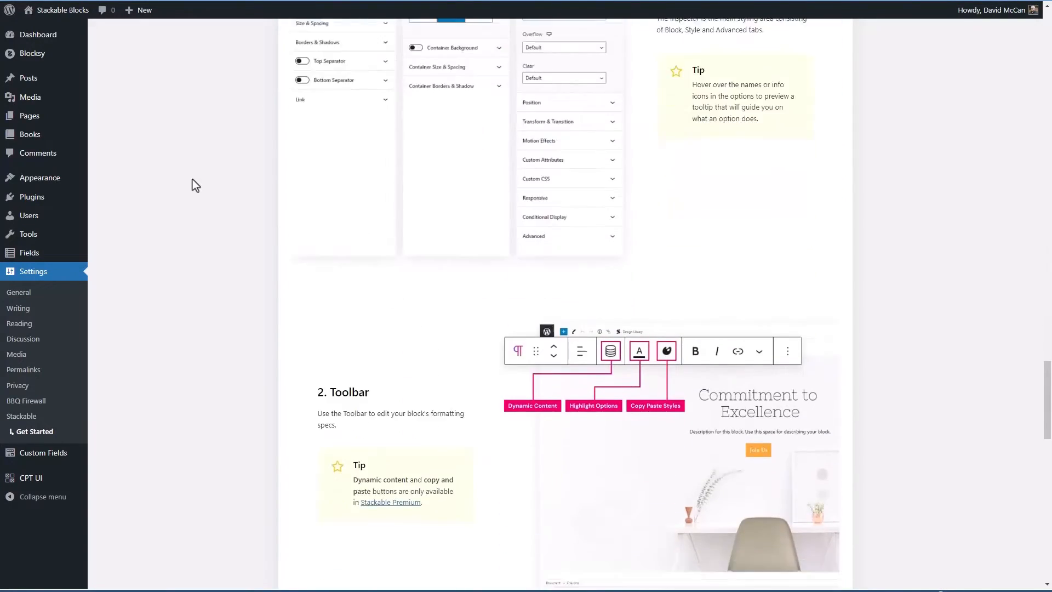
scroll(192, 179, down, 9)
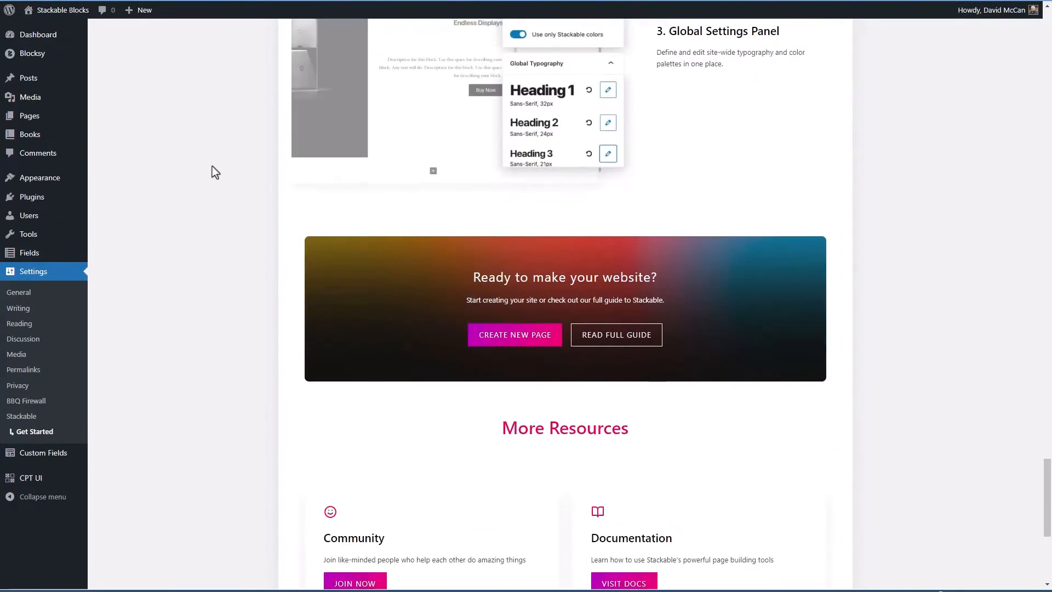
scroll(969, 345, down, 4)
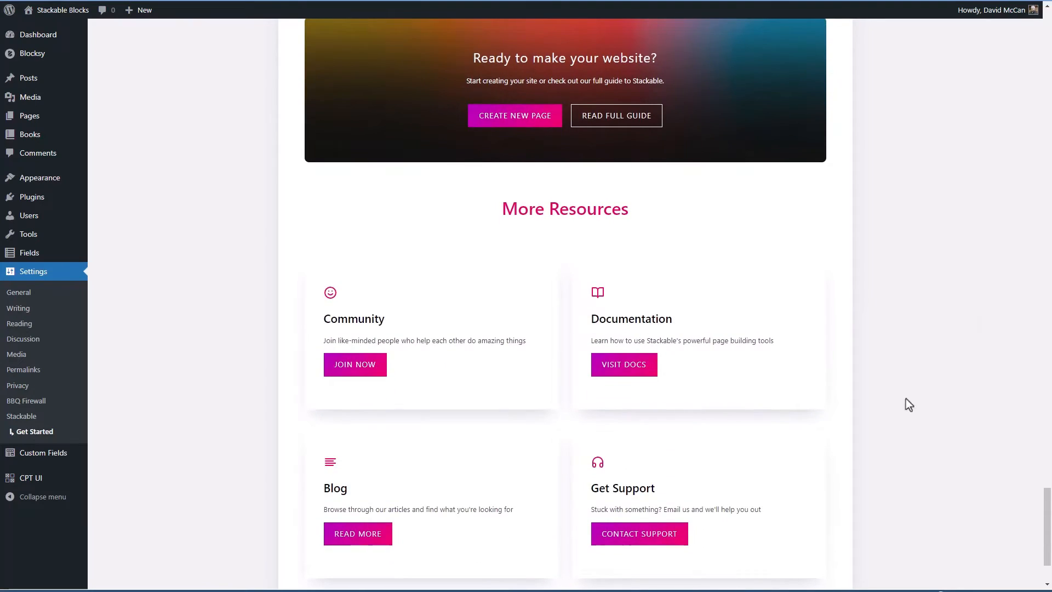
drag(1047, 526, 1047, 25)
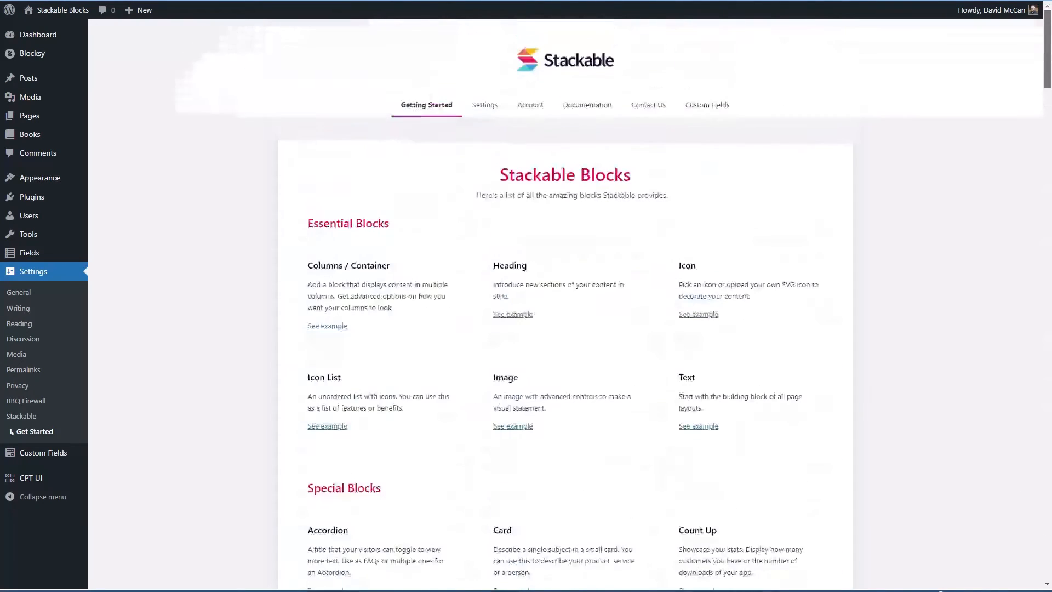
Return to the Stackable plugin options and review the icon library, editor settings and role manager.
click(483, 104)
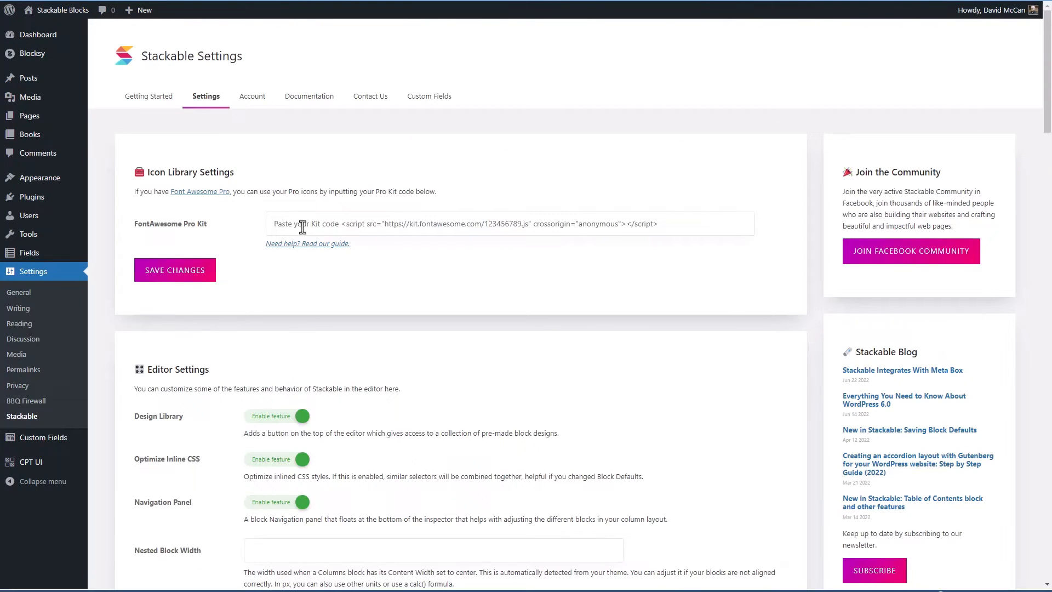
scroll(340, 230, down, 2)
scroll(351, 231, down, 4)
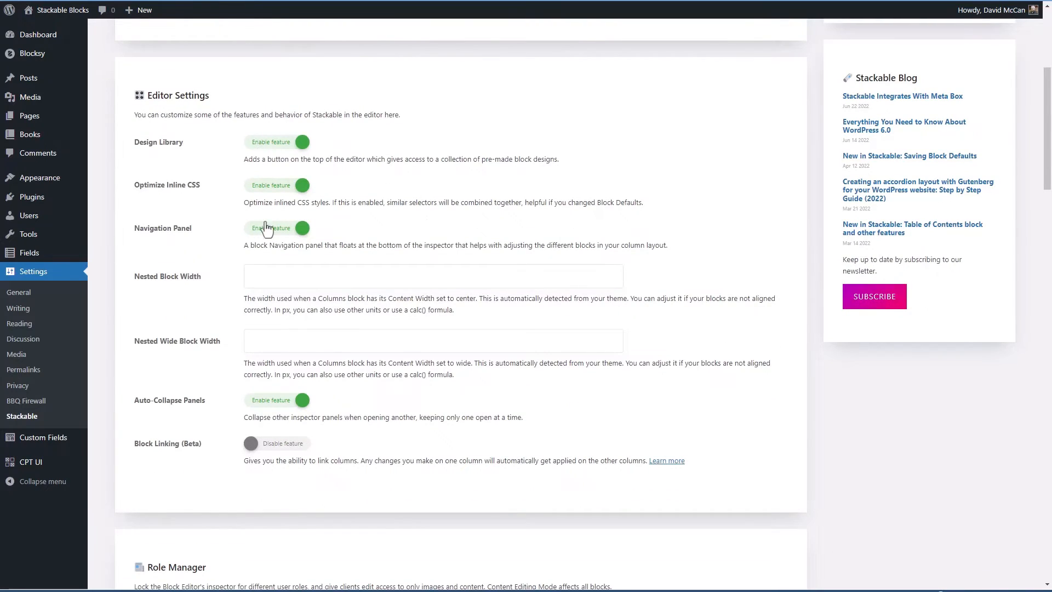
scroll(268, 258, down, 1)
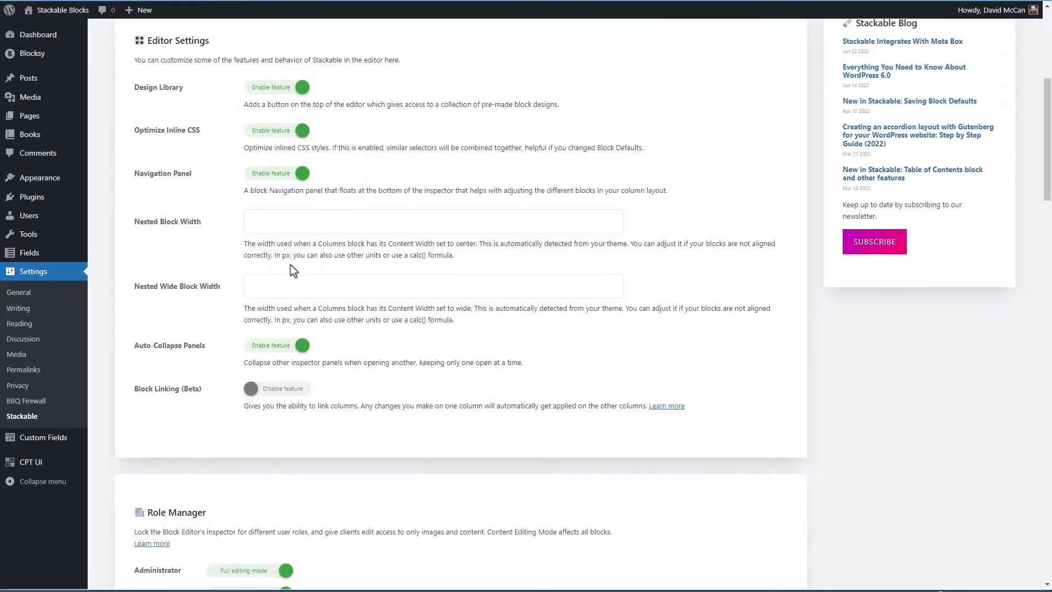
scroll(272, 278, down, 4)
scroll(274, 268, down, 2)
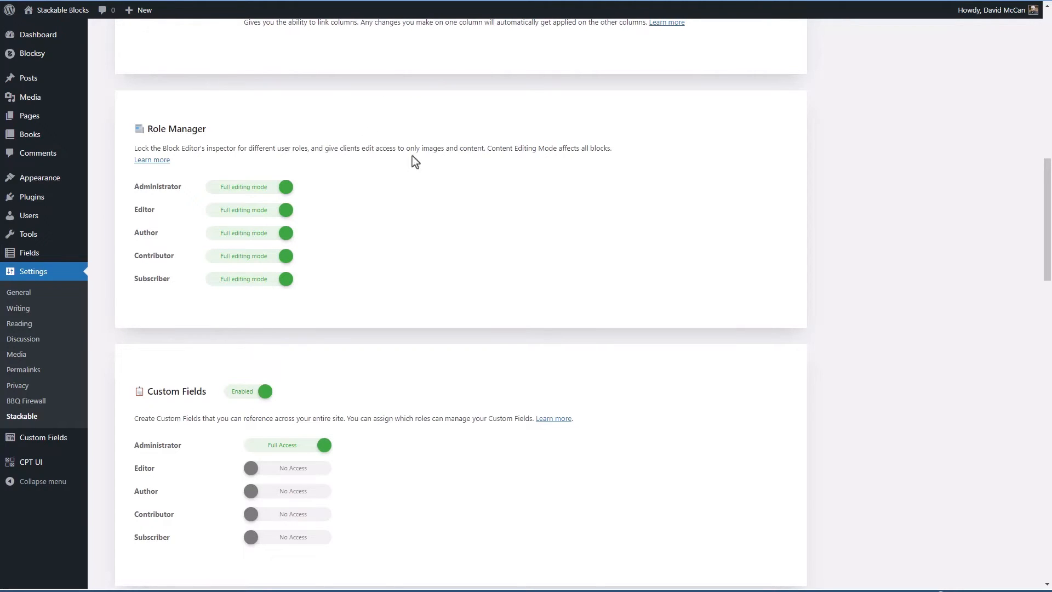
Review Stackable's custom field access by role, responsive breakpoints and global typography settings.
scroll(460, 154, down, 4)
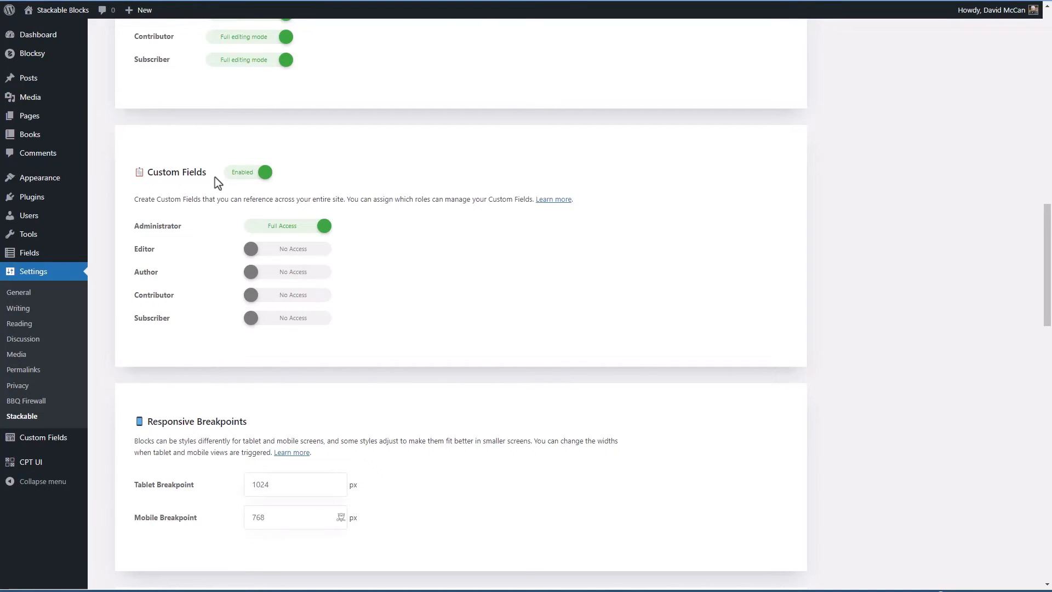
scroll(216, 176, down, 8)
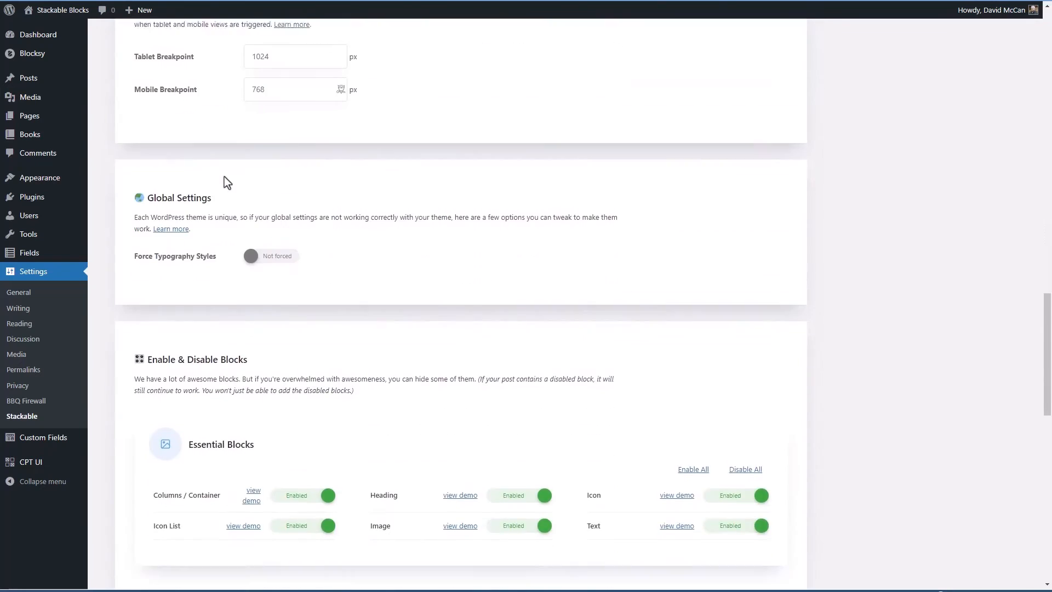
scroll(226, 176, down, 1)
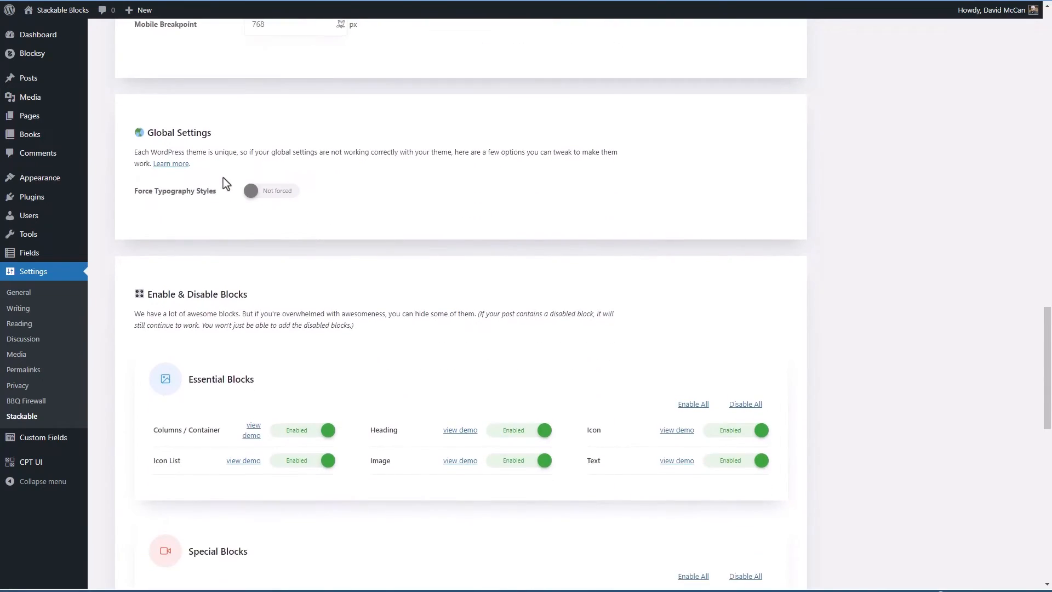
Examine the Essential, Special and Section block toggles plus the other and migration settings, and return to the start of the Stackable settings.
scroll(225, 183, down, 2)
scroll(231, 150, down, 2)
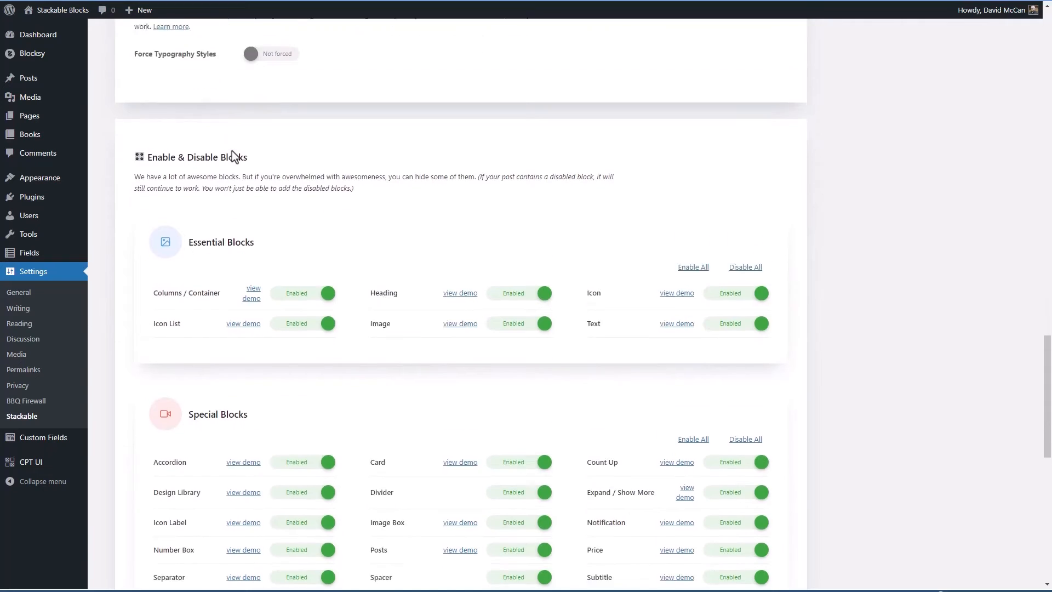
scroll(296, 160, down, 1)
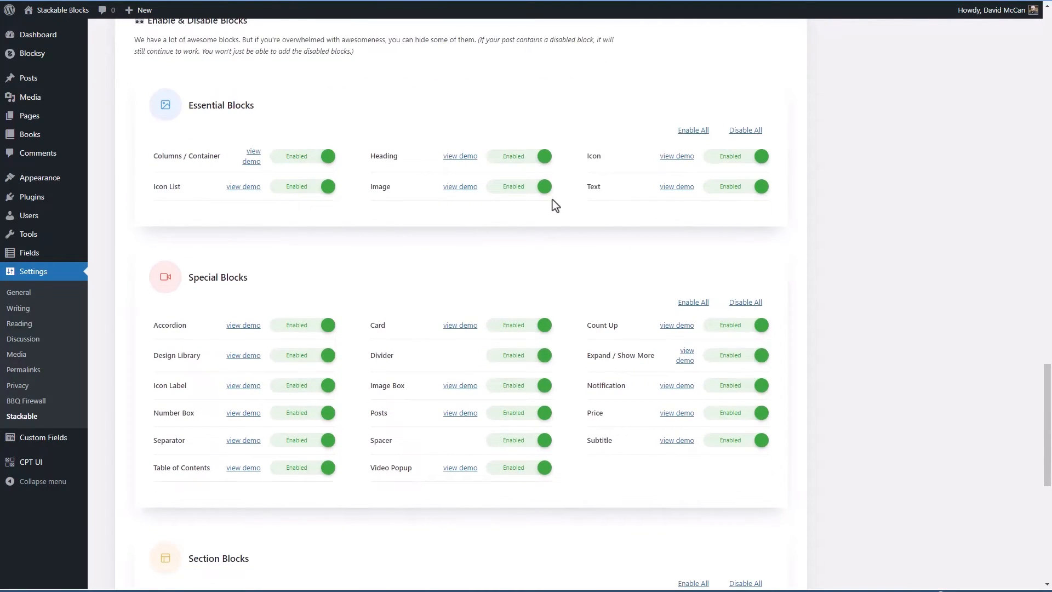
scroll(552, 201, down, 6)
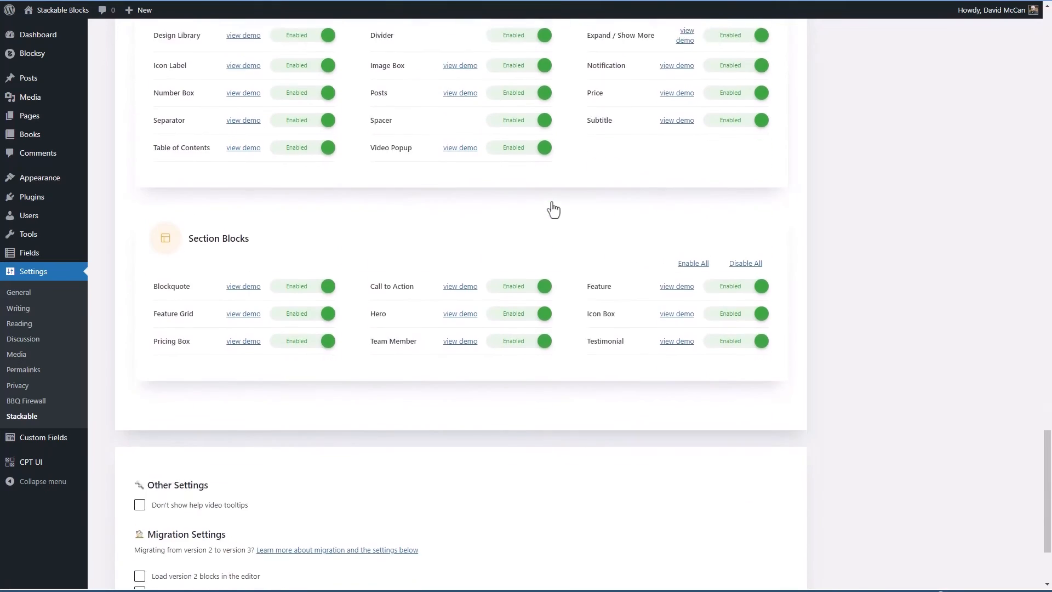
scroll(552, 208, up, 7)
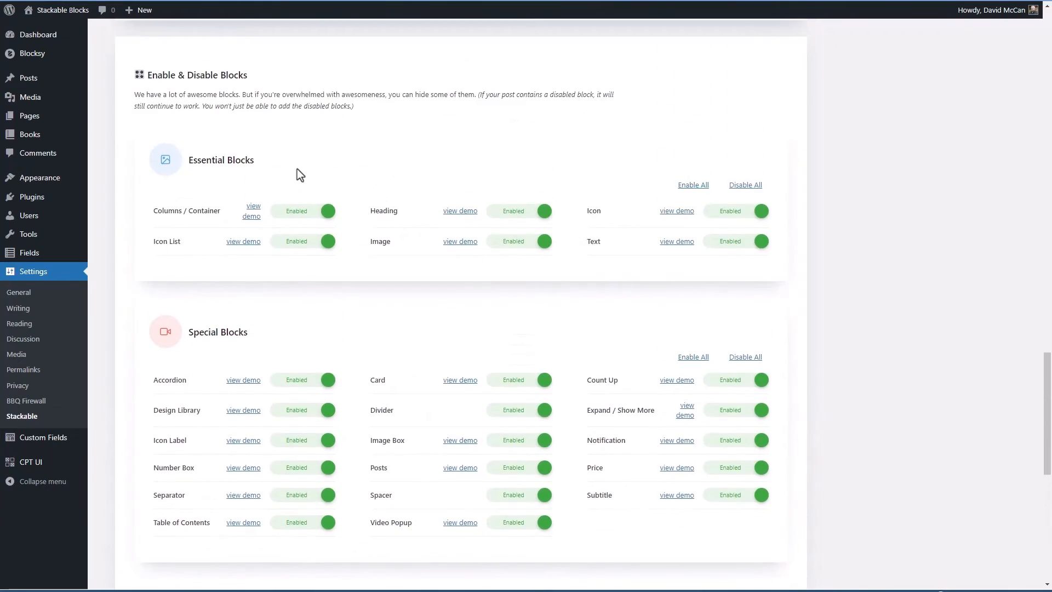
scroll(266, 252, down, 3)
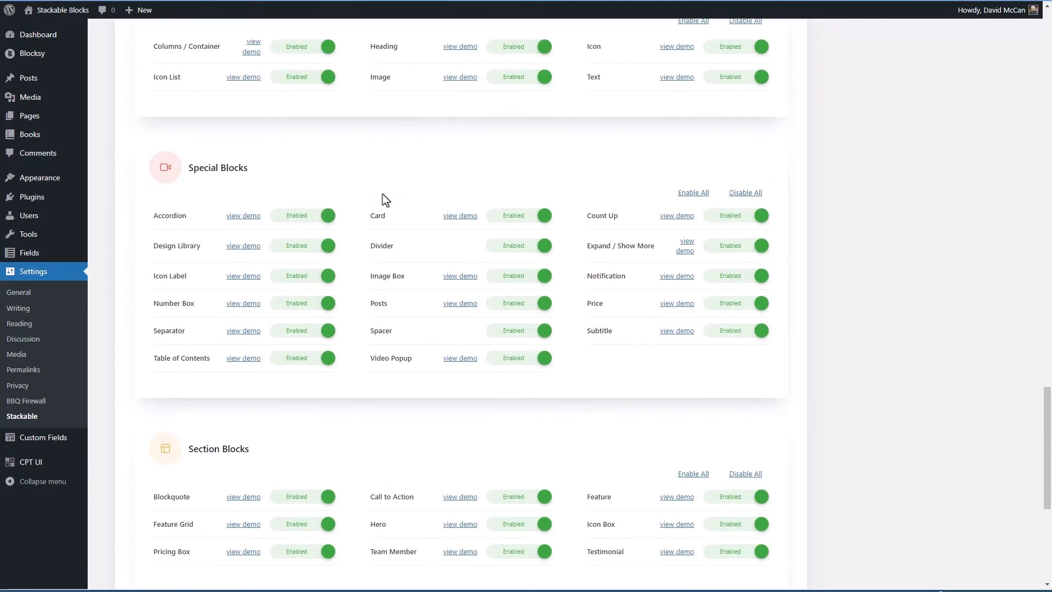
scroll(380, 205, down, 4)
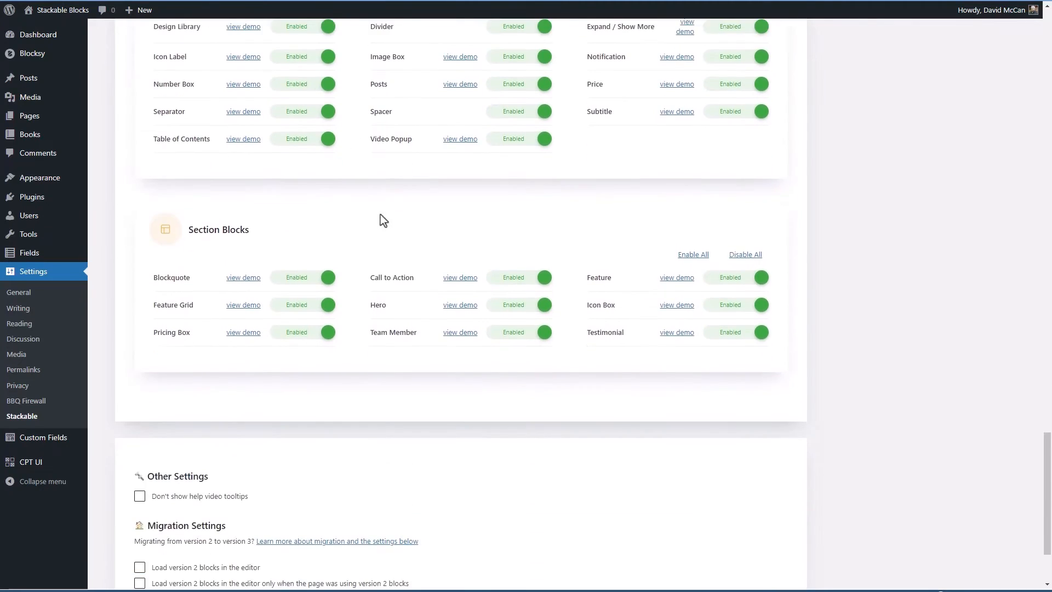
scroll(387, 227, down, 3)
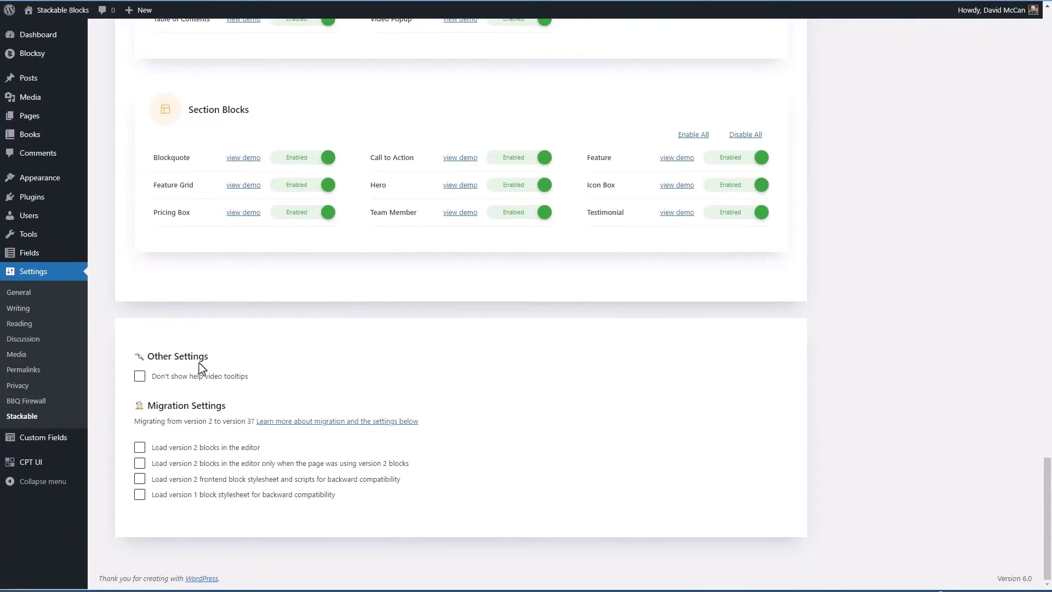
scroll(199, 365, up, 6)
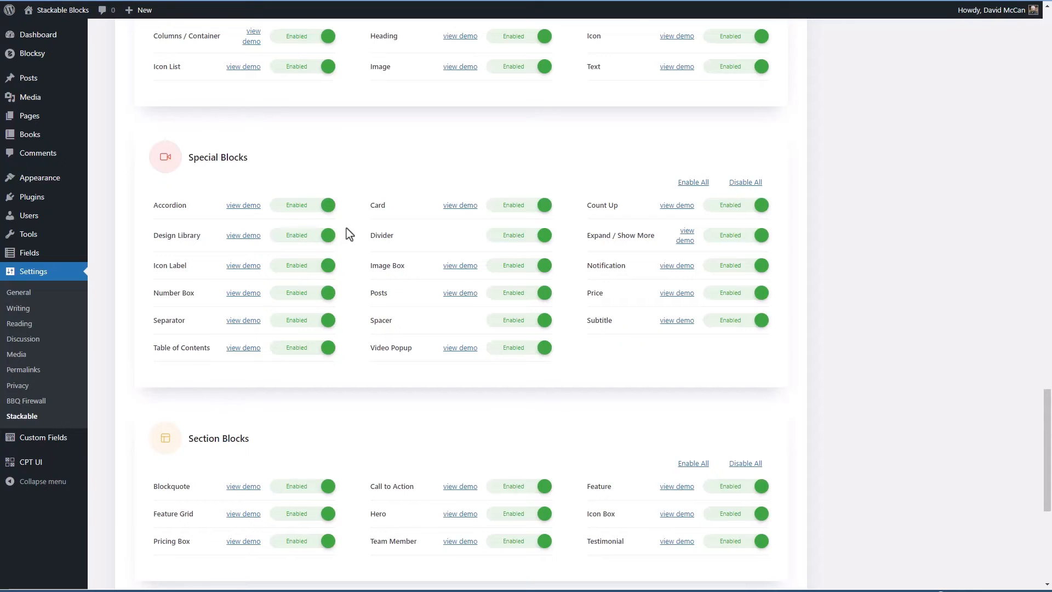
scroll(346, 228, up, 4)
scroll(346, 228, up, 20)
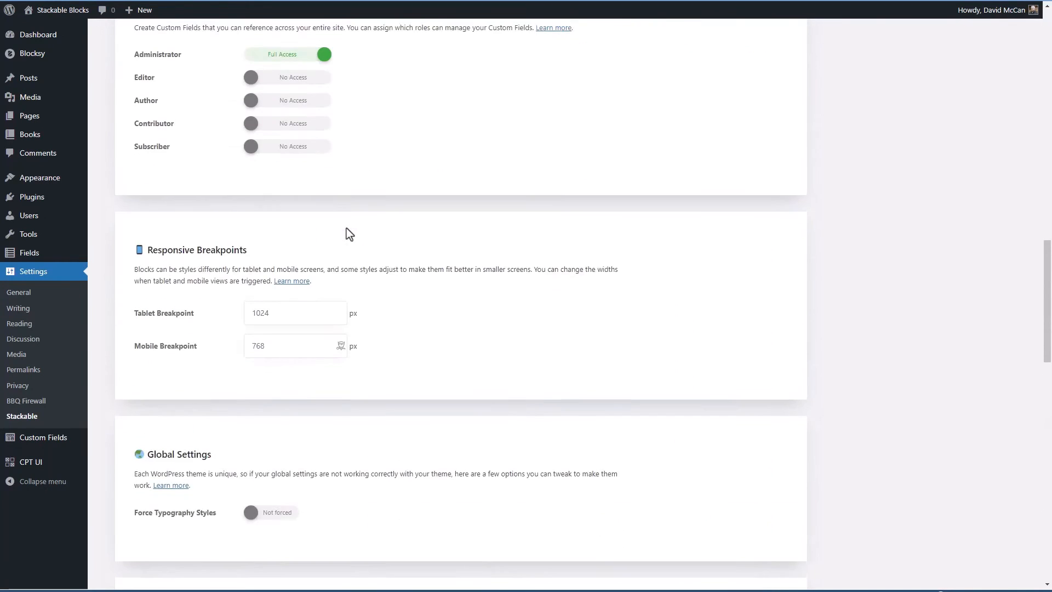
scroll(346, 229, up, 2)
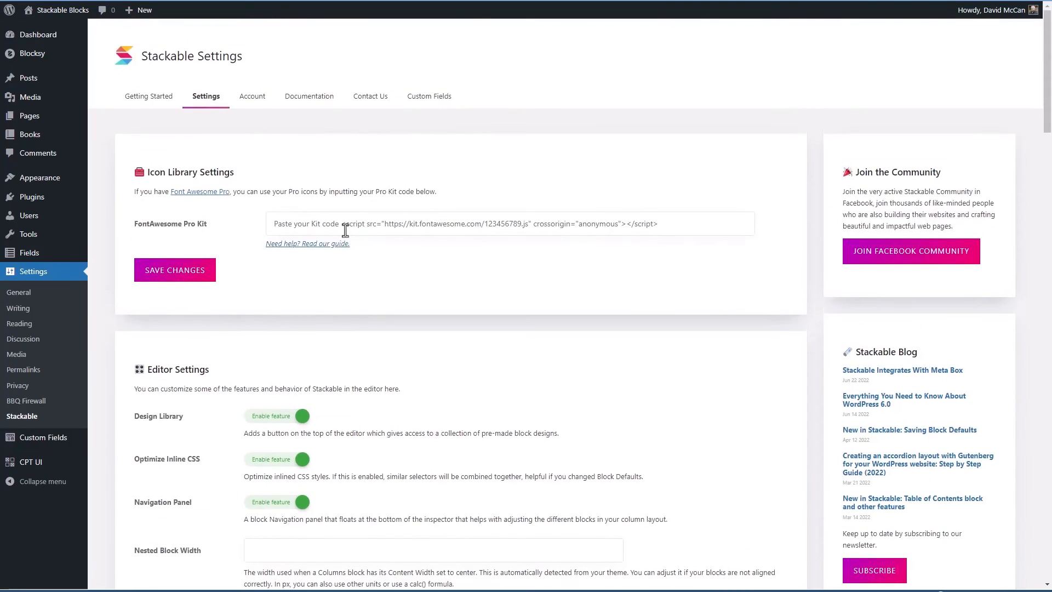
Review the Stackable account page and the custom field types available when adding a new field.
click(261, 103)
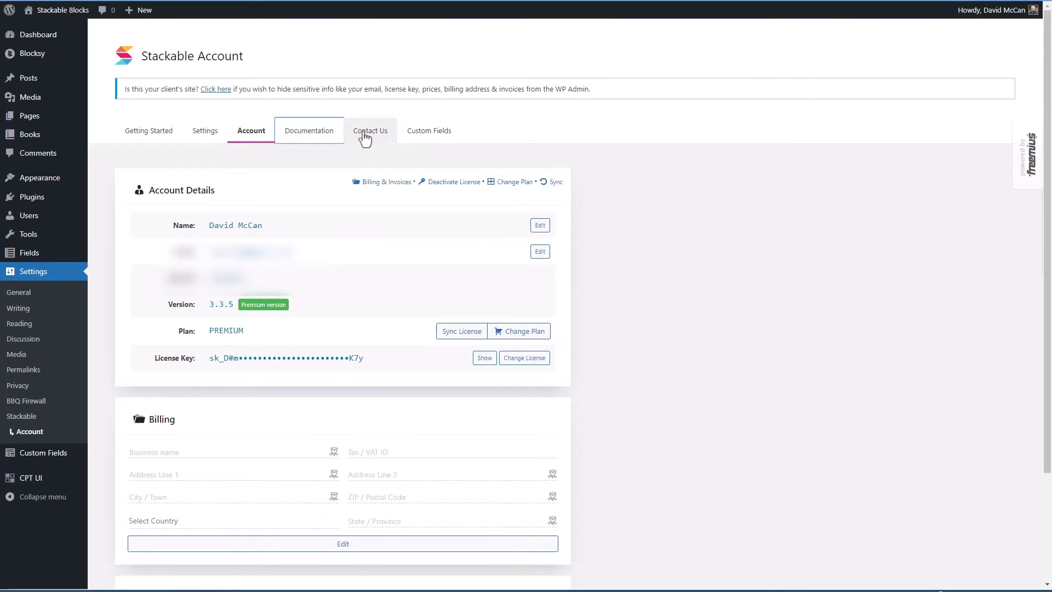
click(429, 131)
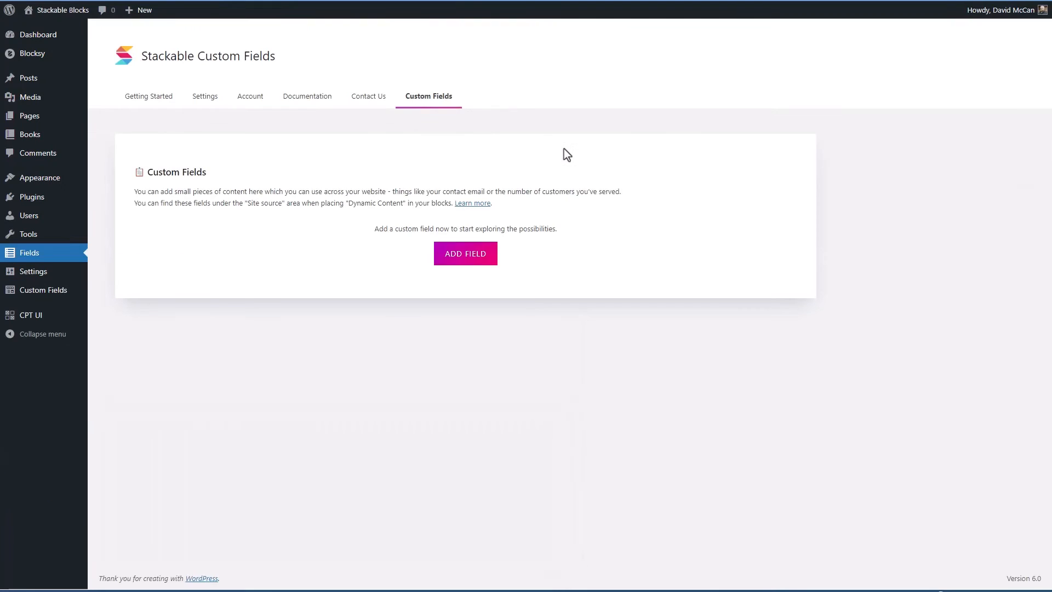
click(460, 254)
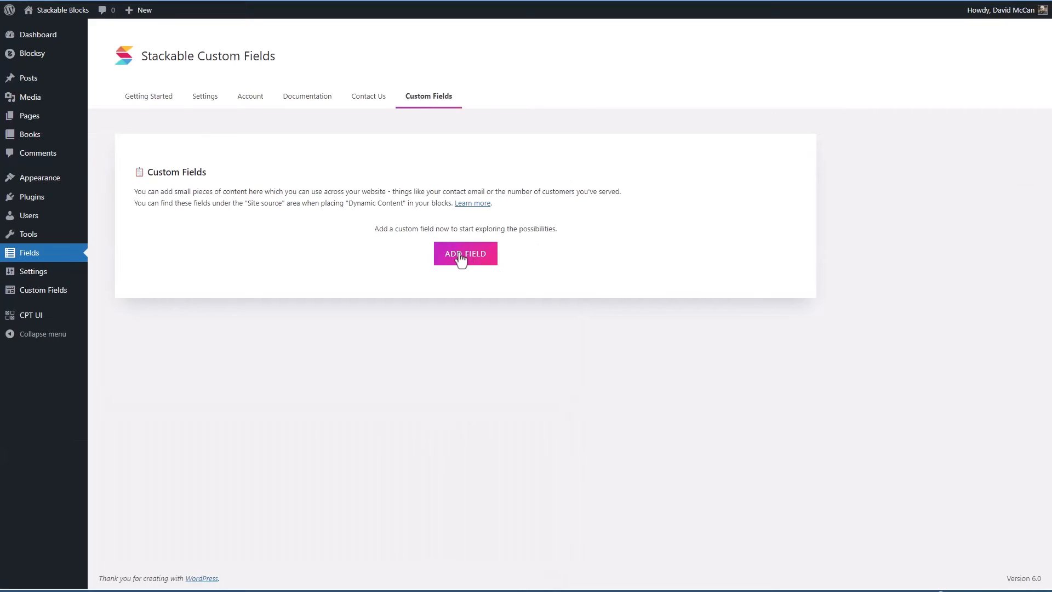
click(383, 299)
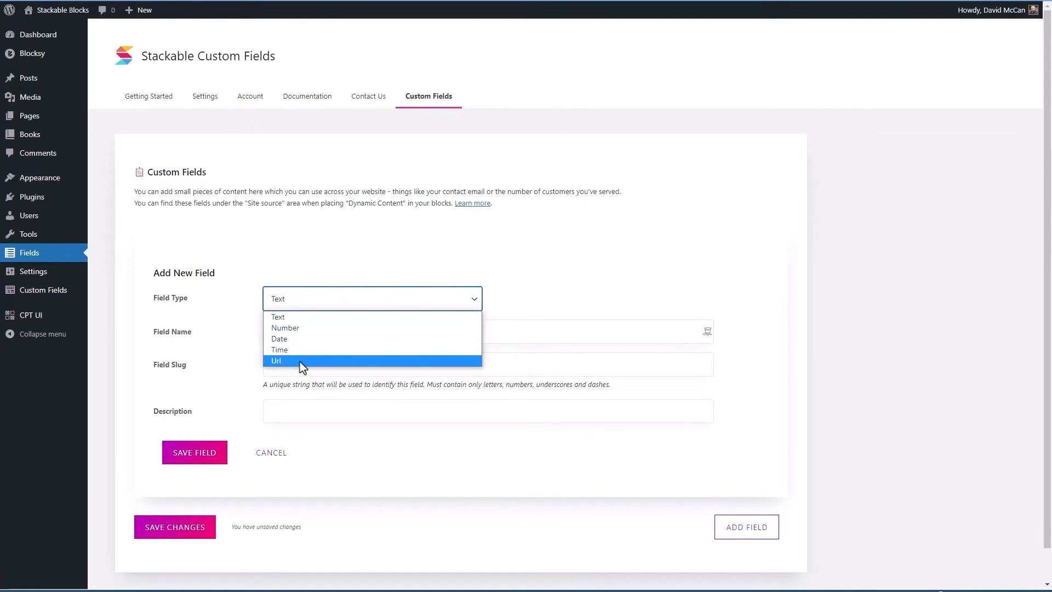
click(242, 350)
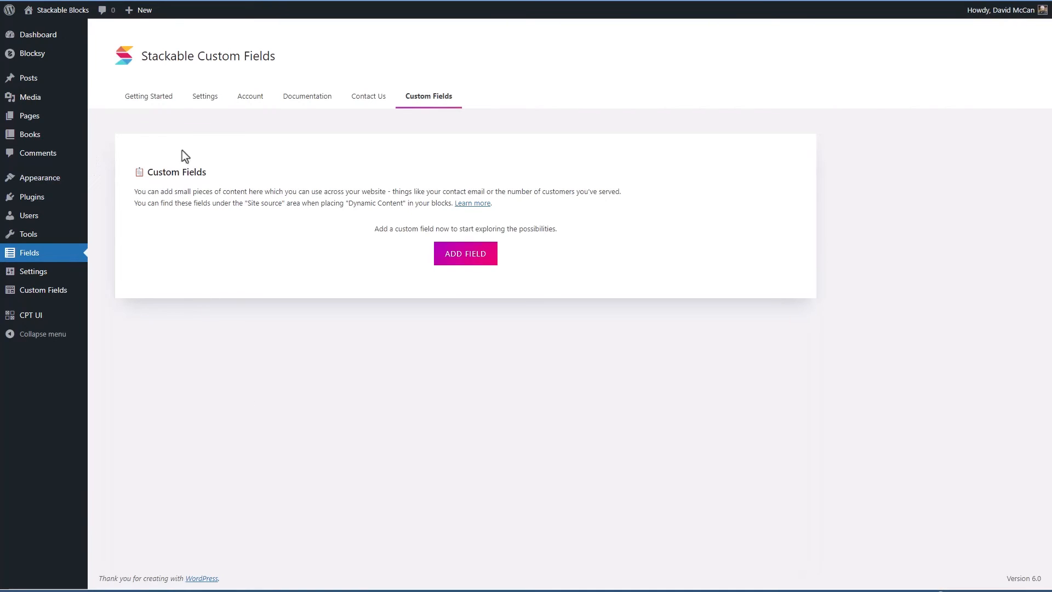
Open the Stackable Block Example page for editing from the site's list of pages.
mouse_move(32, 116)
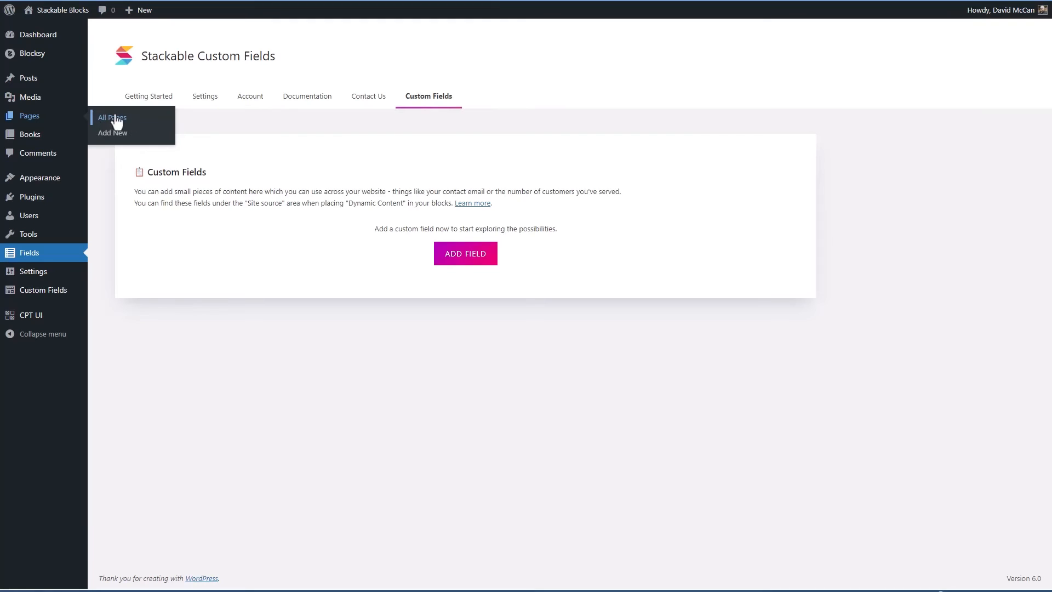
click(106, 120)
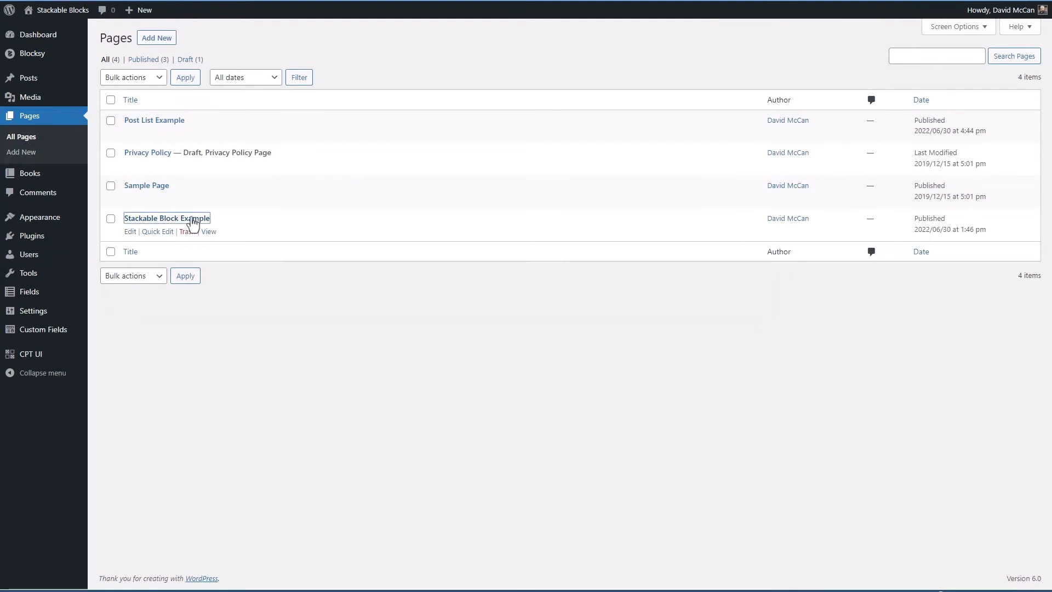
click(167, 218)
Insert a Stackable Hero block with the Default layout and expand its inner block structure, including the button group.
click(109, 35)
drag(274, 74, 243, 414)
scroll(242, 419, down, 5)
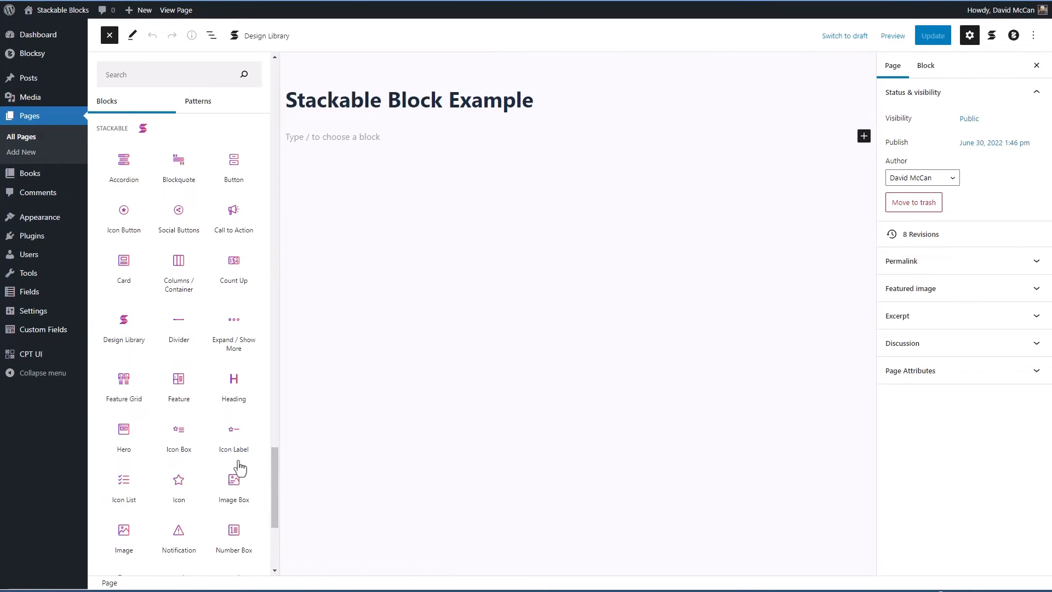
click(123, 434)
click(315, 210)
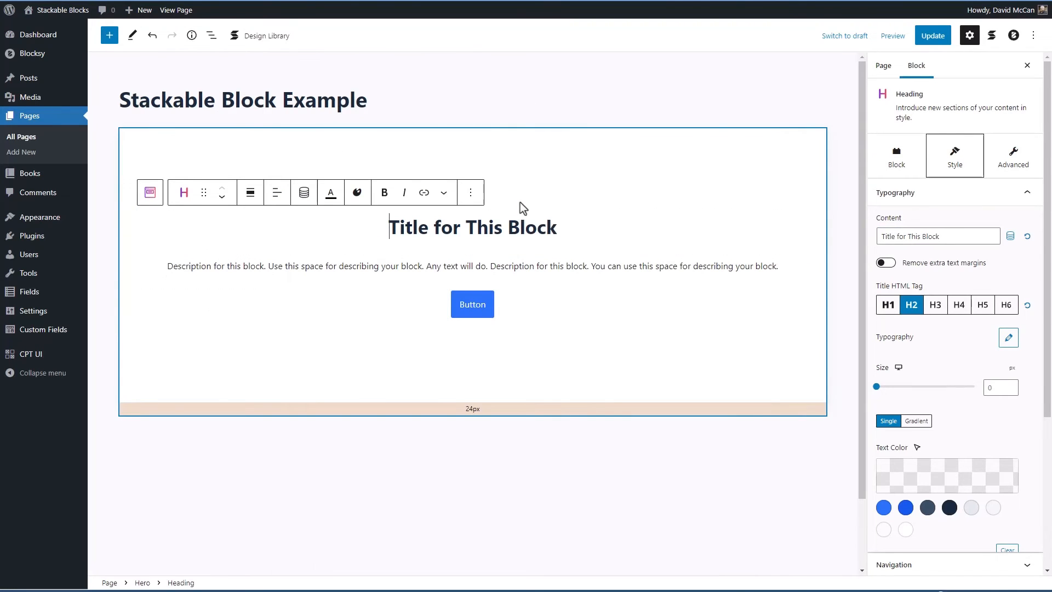
click(211, 36)
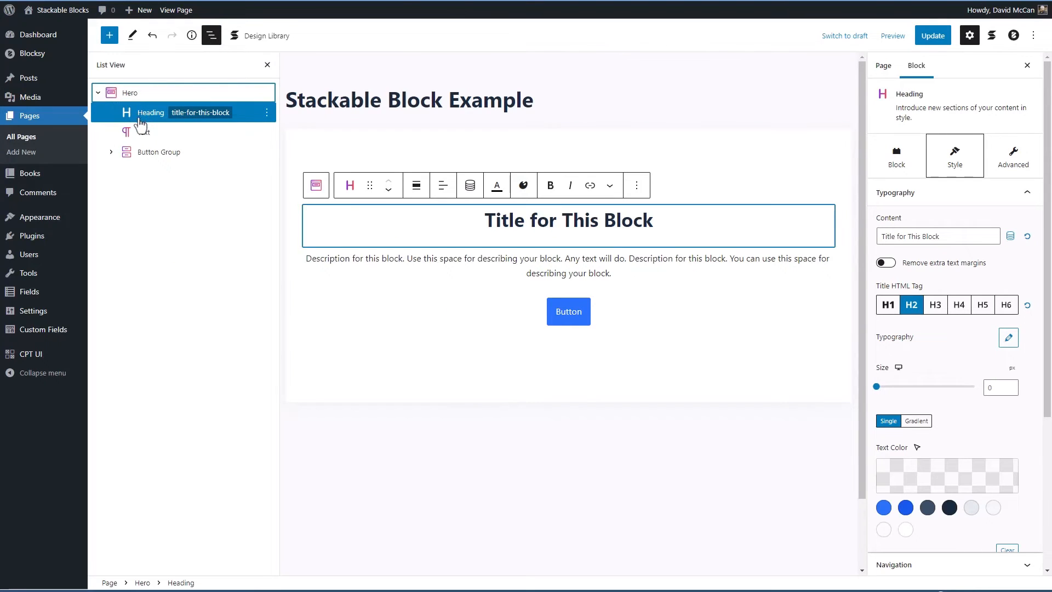
click(111, 153)
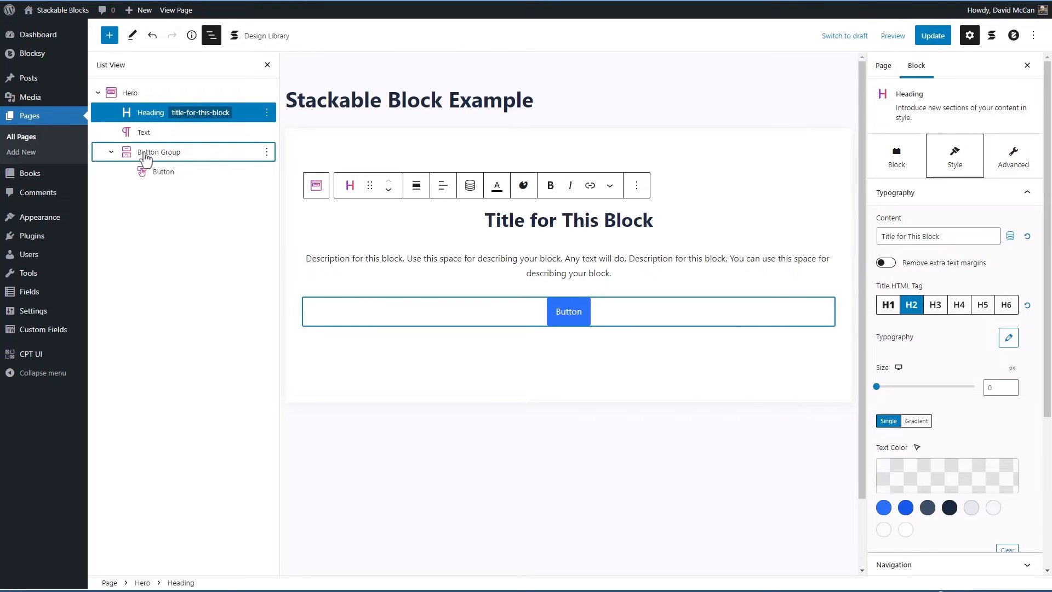
Place a Stackable Image block between the Hero's text and button group, and set the Hero's bottom spacing to 50 px.
click(111, 39)
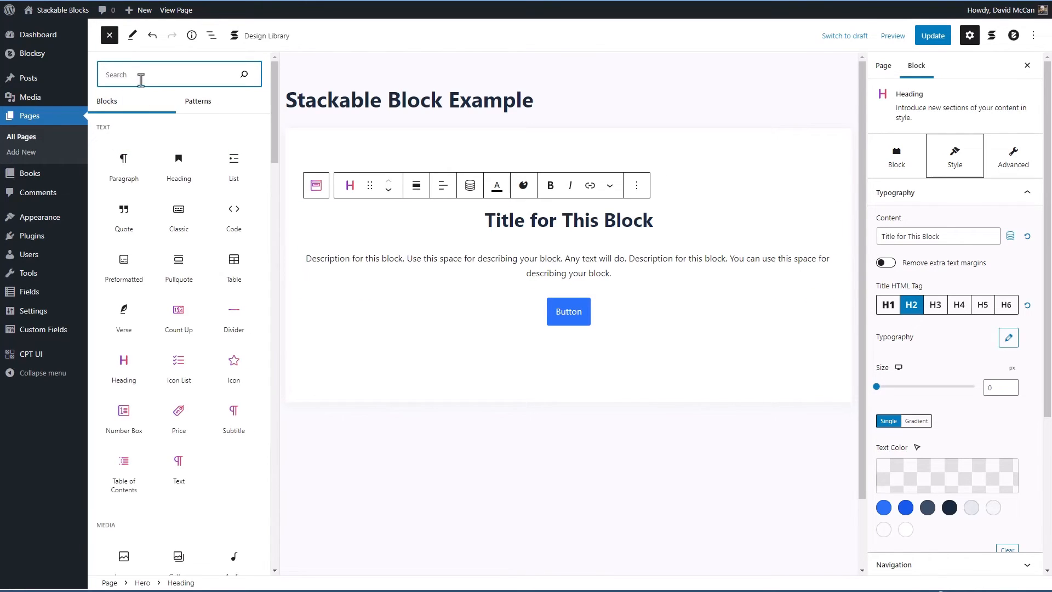
text(image)
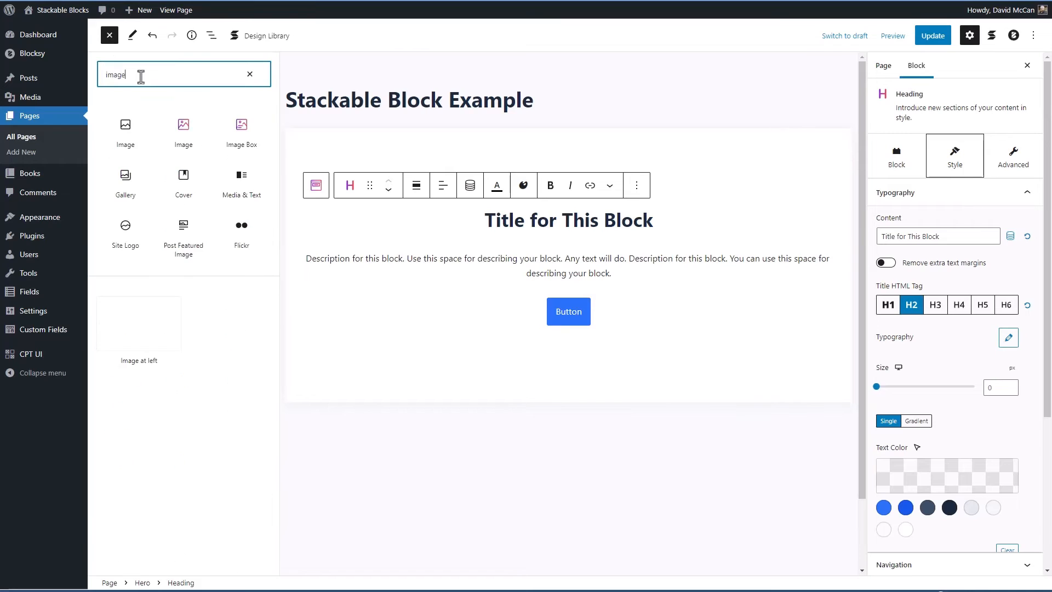
click(177, 127)
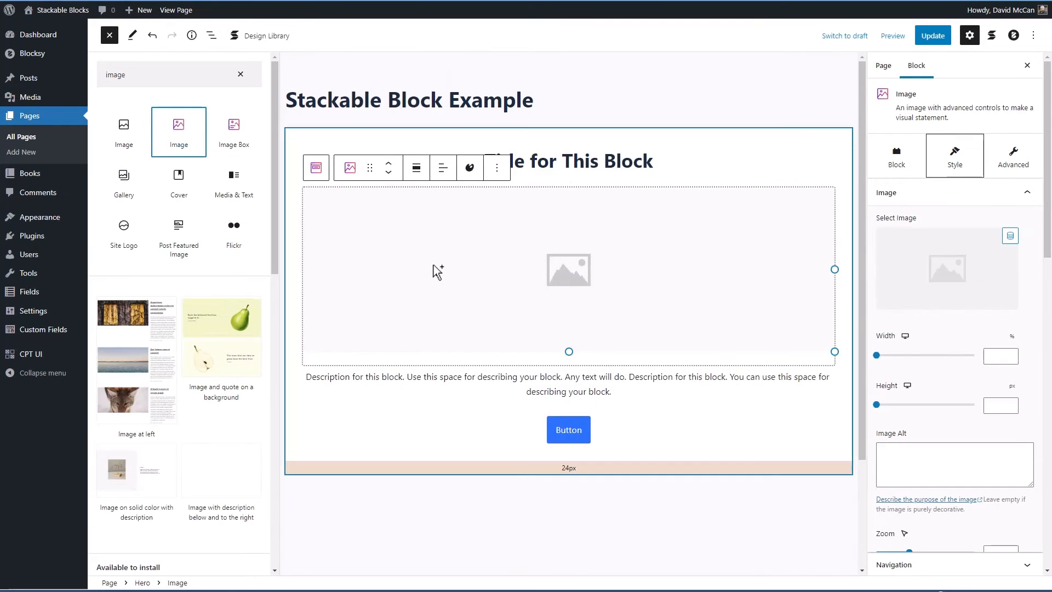
click(212, 35)
drag(131, 147, 130, 126)
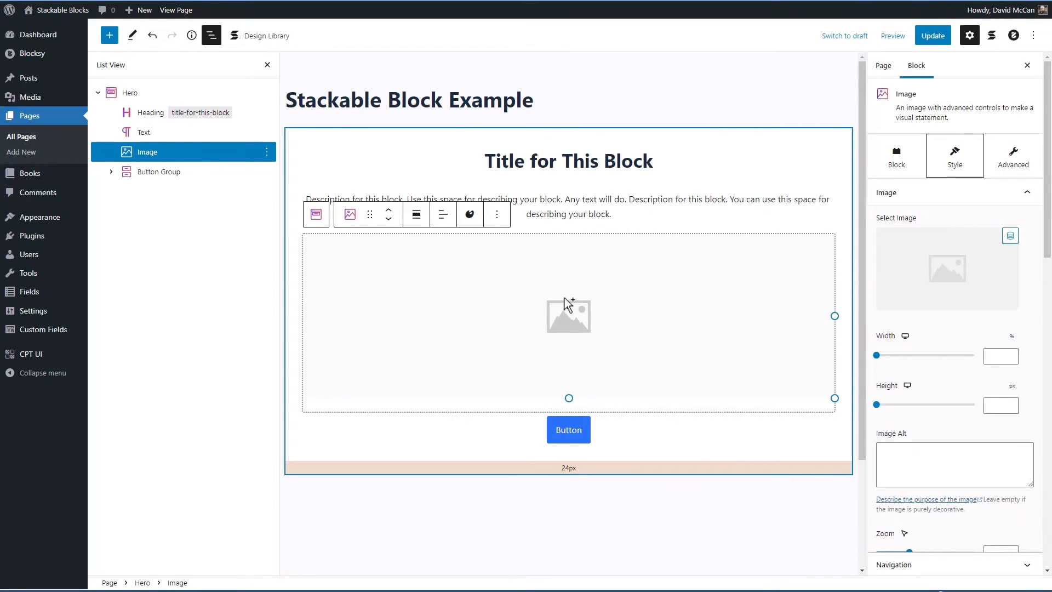
click(530, 467)
drag(530, 467, 535, 471)
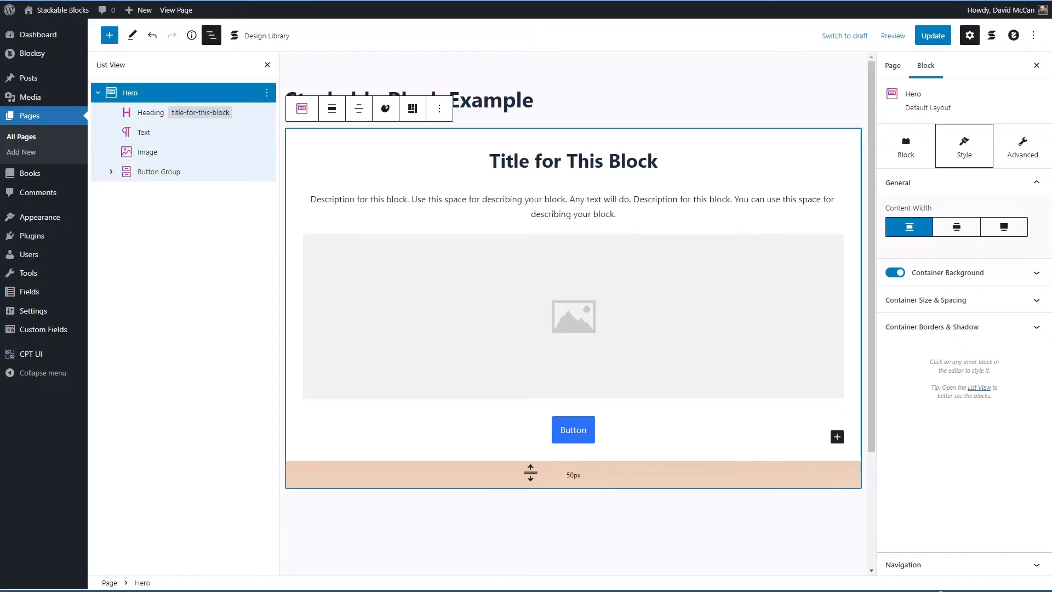
Check the dynamic field option on the Hero's heading, text, image and button blocks.
click(535, 161)
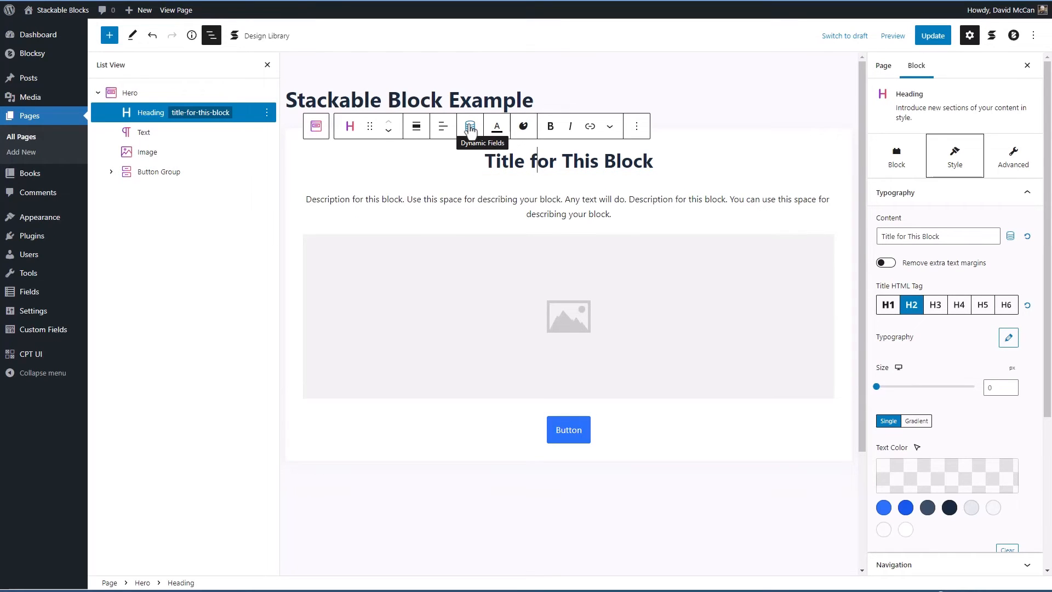
click(547, 206)
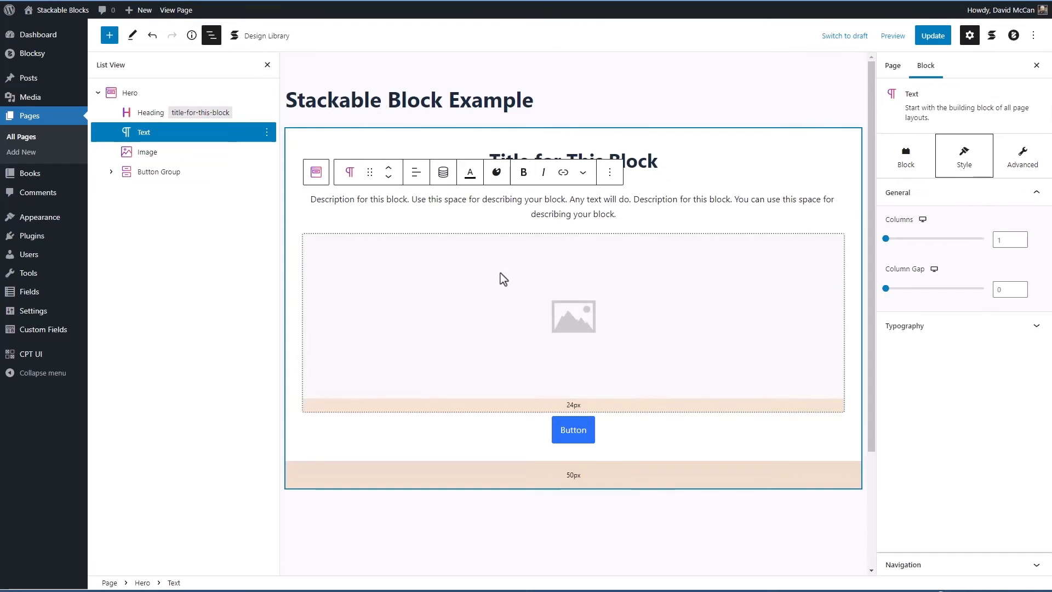
click(504, 280)
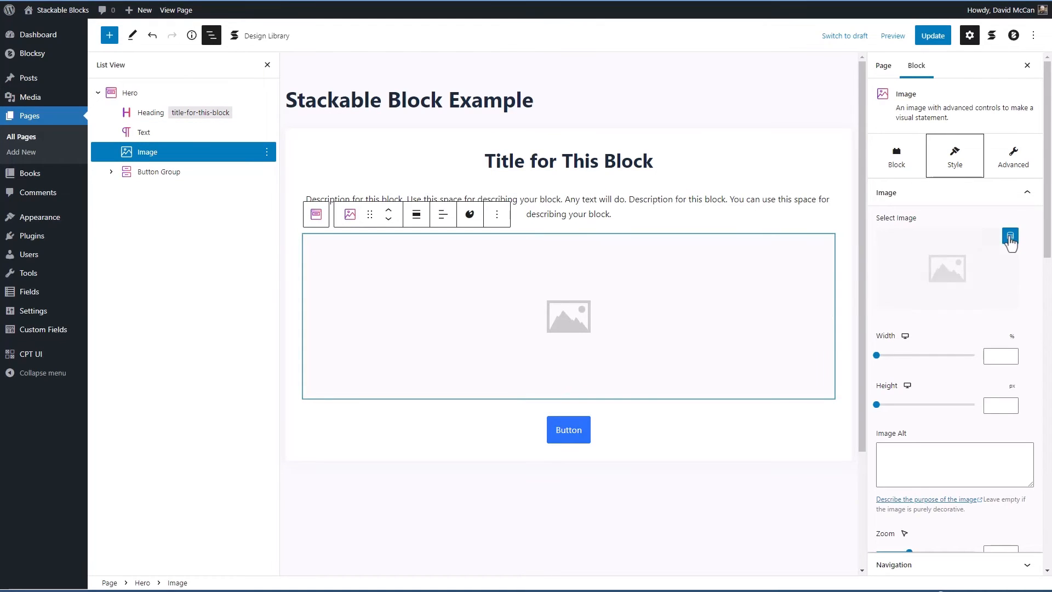
click(587, 430)
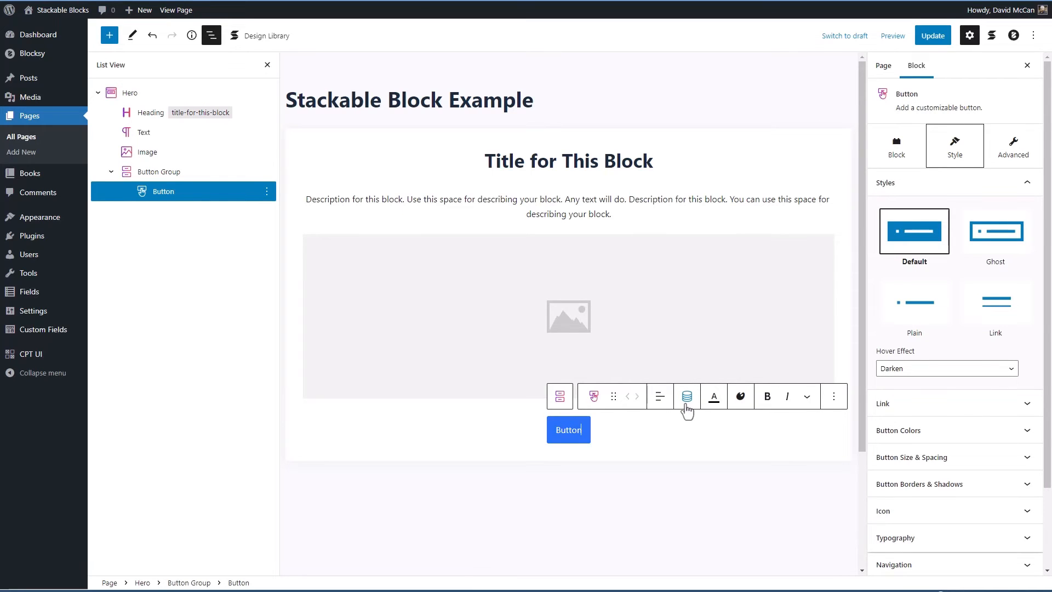
Remove the Hero block and insert a Stackable Accordion block with the Default layout in its place.
click(267, 92)
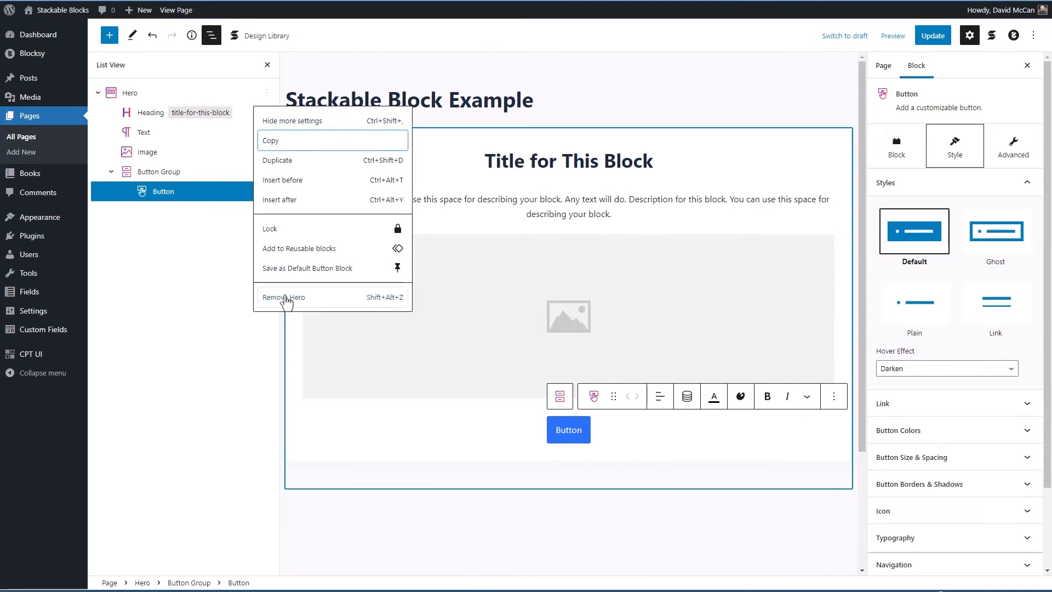
click(285, 297)
click(109, 35)
drag(273, 87, 298, 438)
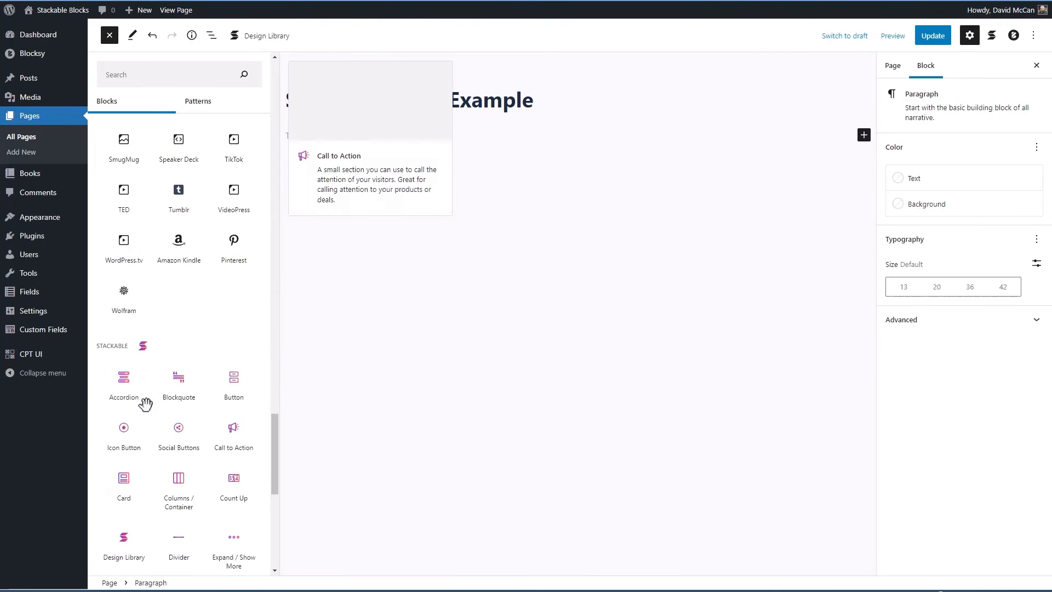
click(123, 396)
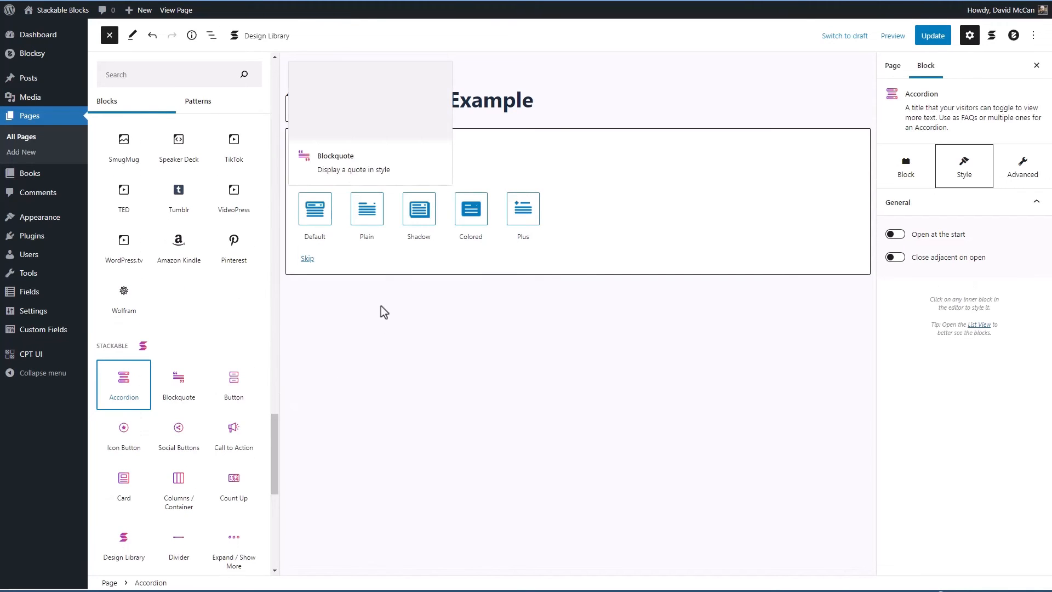
click(320, 215)
Expand the accordion and examine the dynamic sources and Current Post fields available for its description text.
click(310, 162)
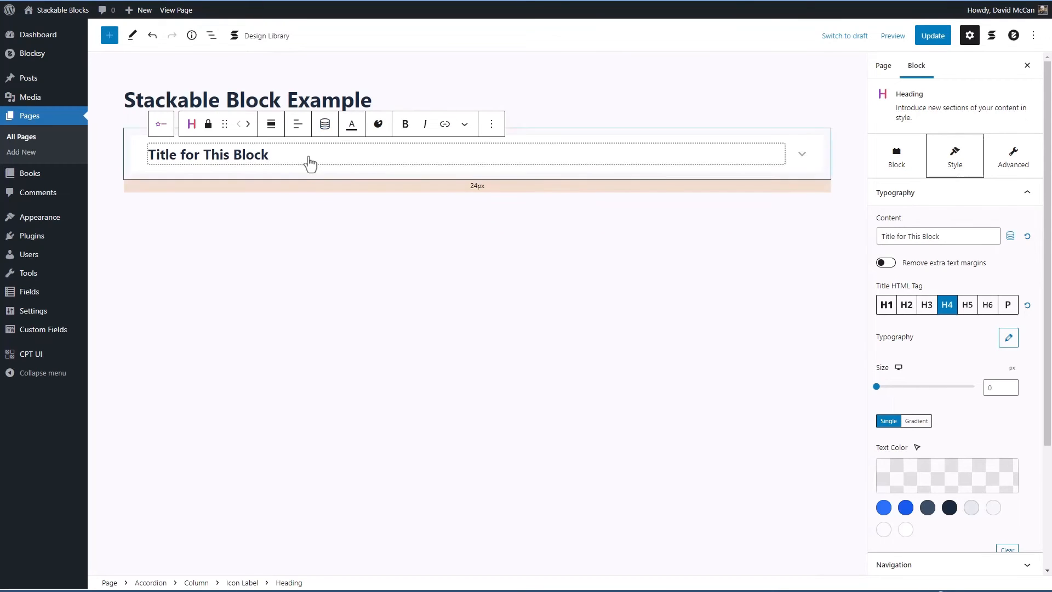
key(Down)
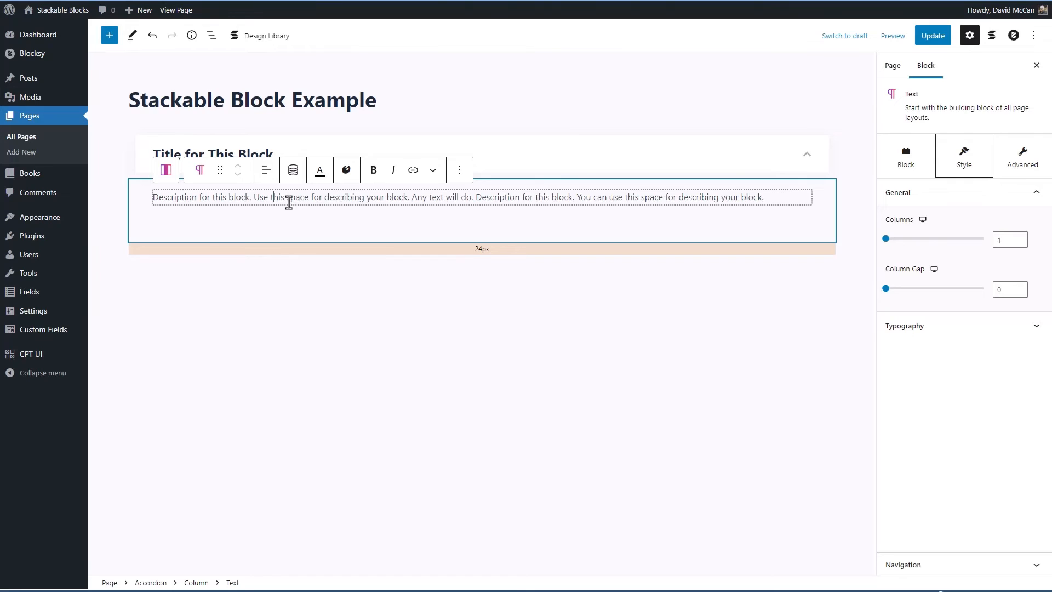
click(293, 170)
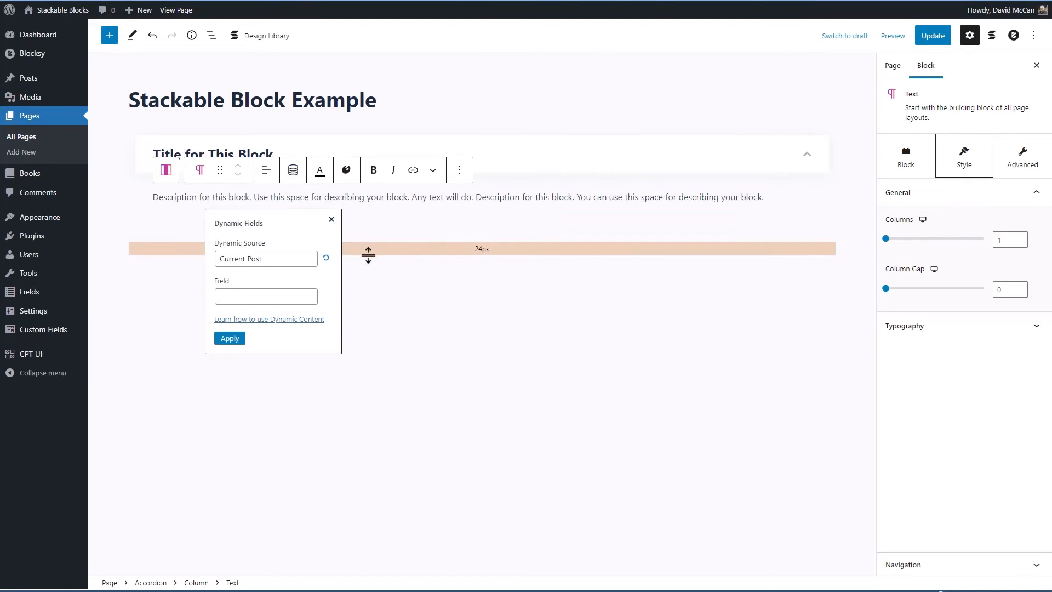
click(296, 260)
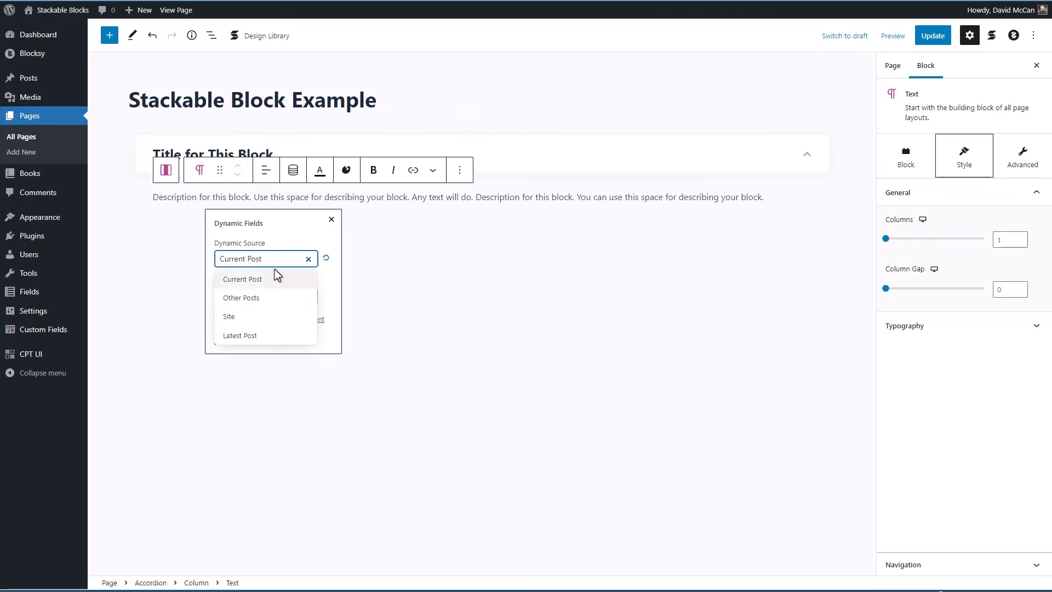
click(284, 241)
click(281, 300)
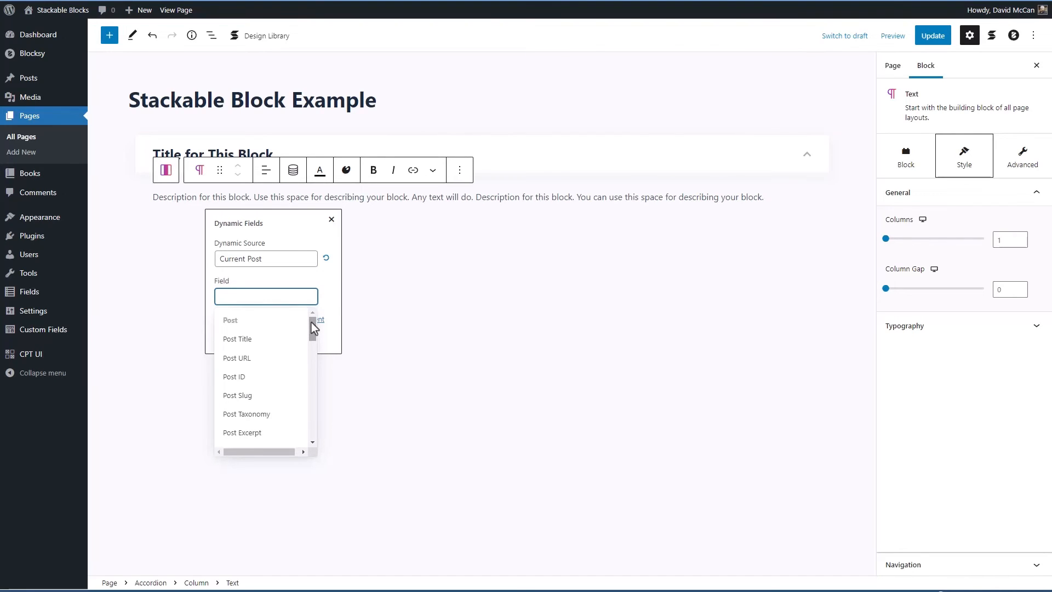
drag(311, 322, 307, 412)
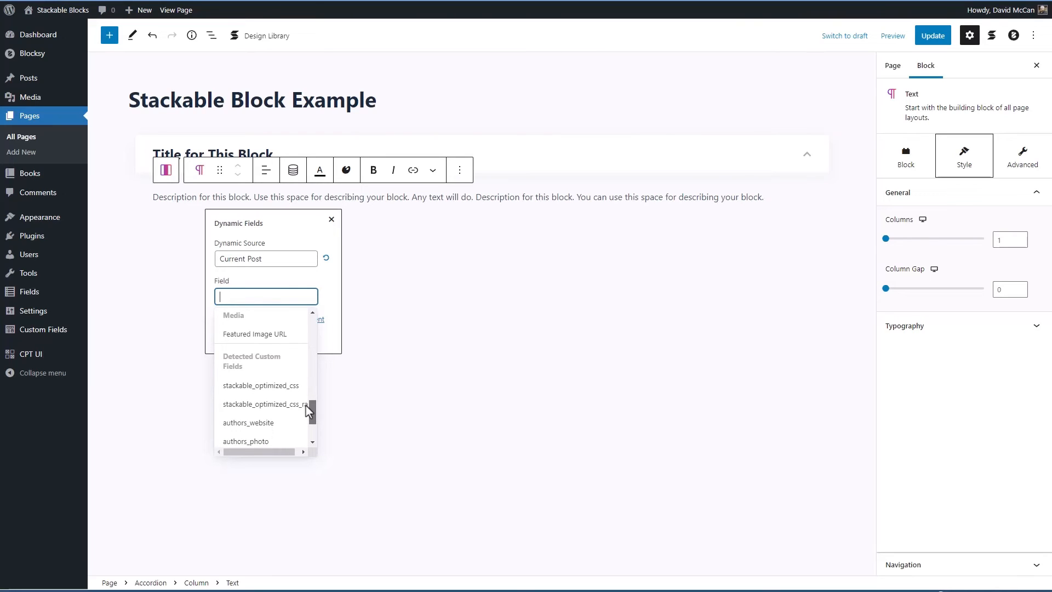
drag(307, 409, 317, 316)
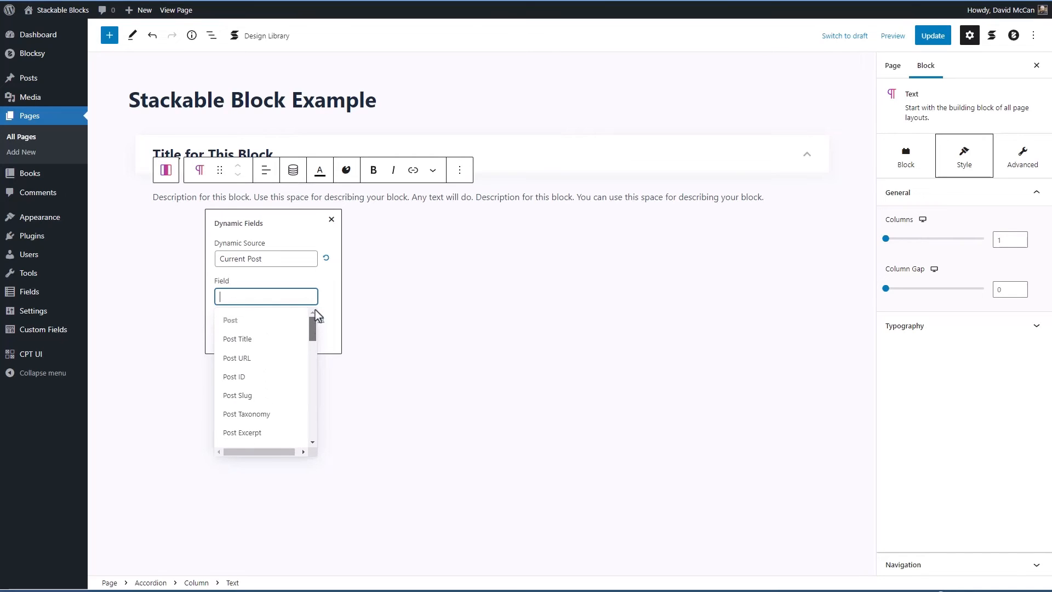
click(370, 290)
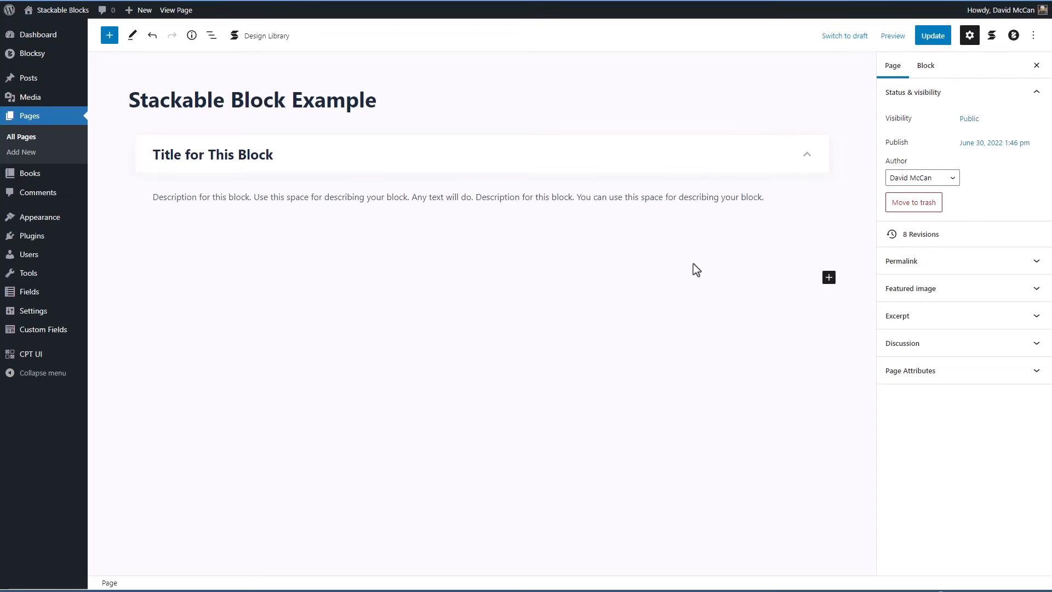
Select the whole Accordion block and review its block-level and advanced settings, including the responsive visibility options.
click(690, 211)
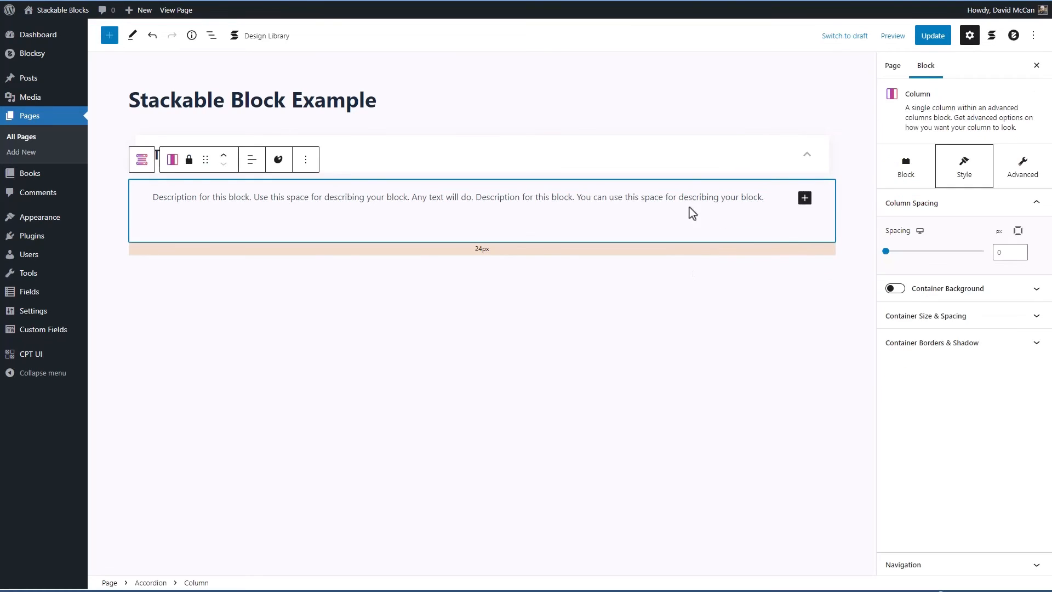
click(212, 35)
click(143, 92)
click(905, 150)
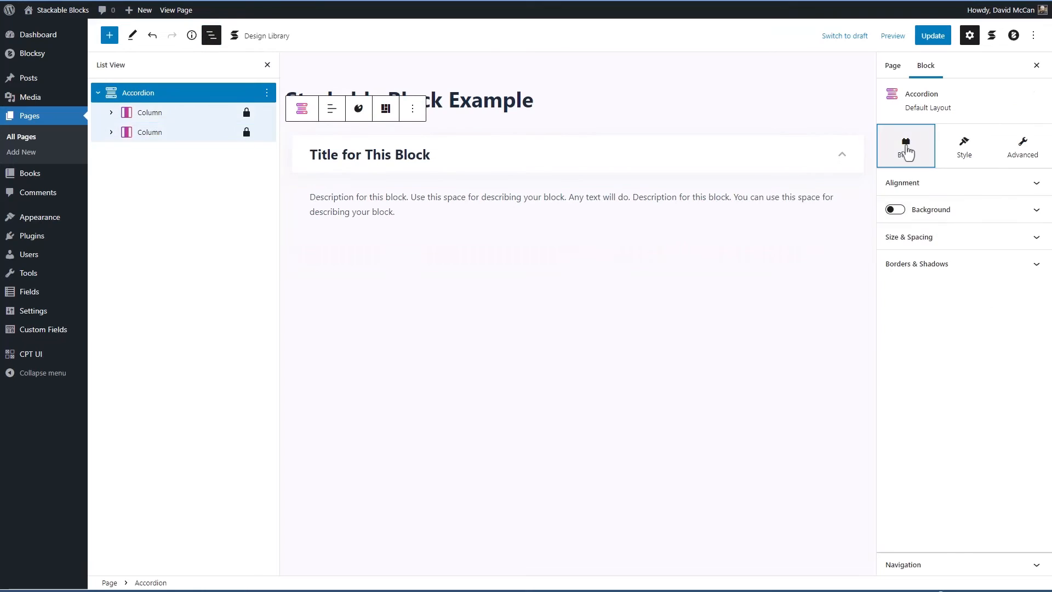
click(1031, 156)
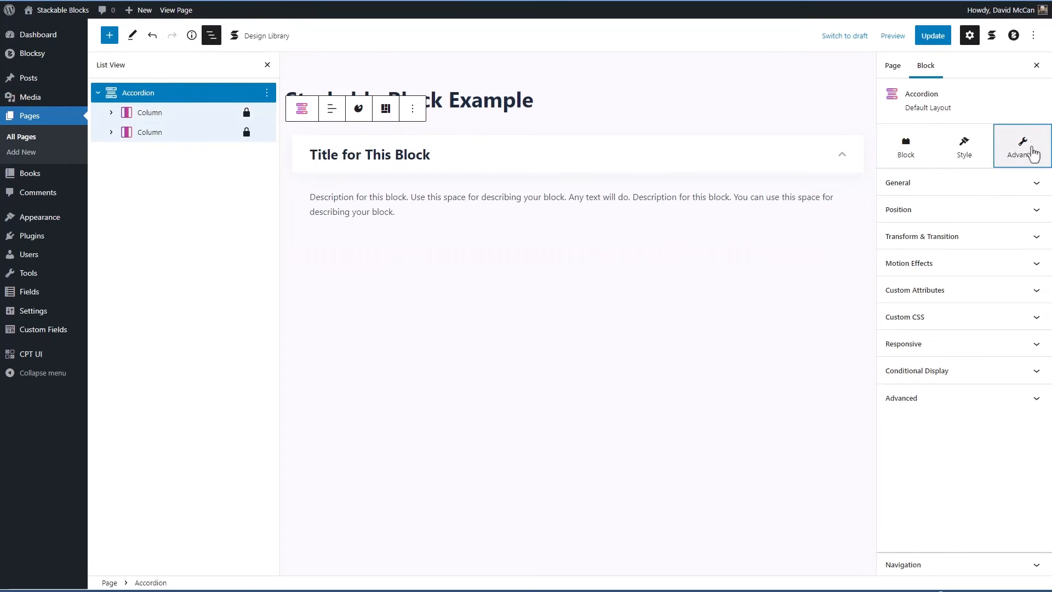
click(1023, 349)
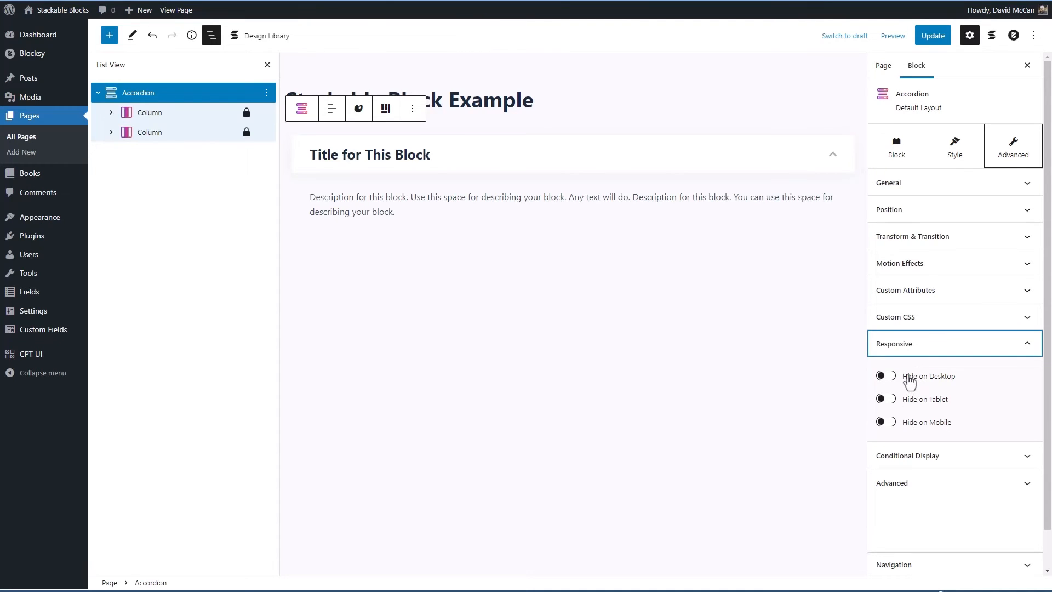
Add a new conditional display rule to the Accordion block and review the available condition types.
click(1026, 460)
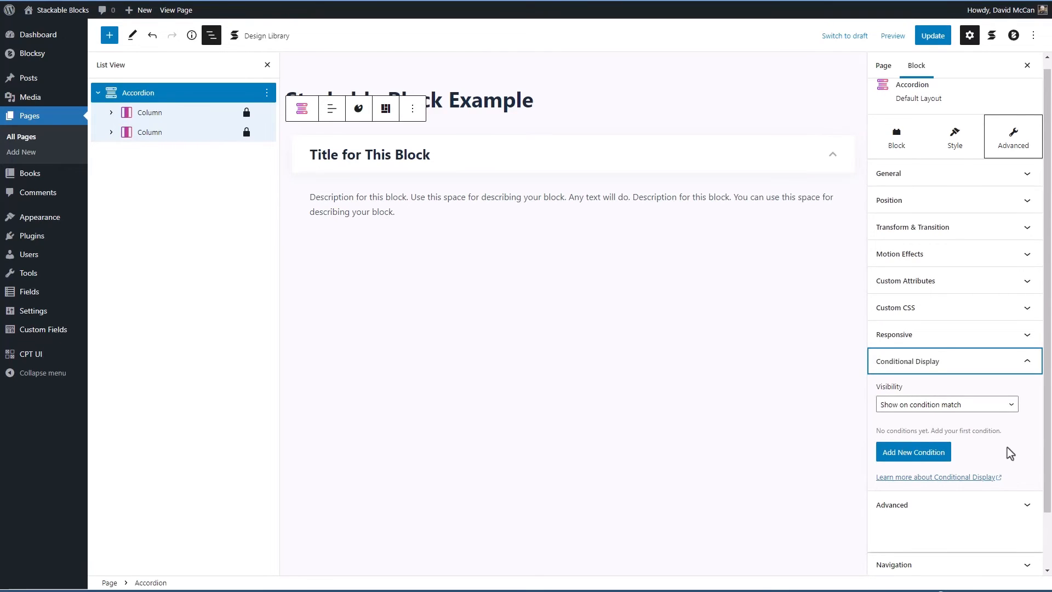
scroll(1007, 445, down, 2)
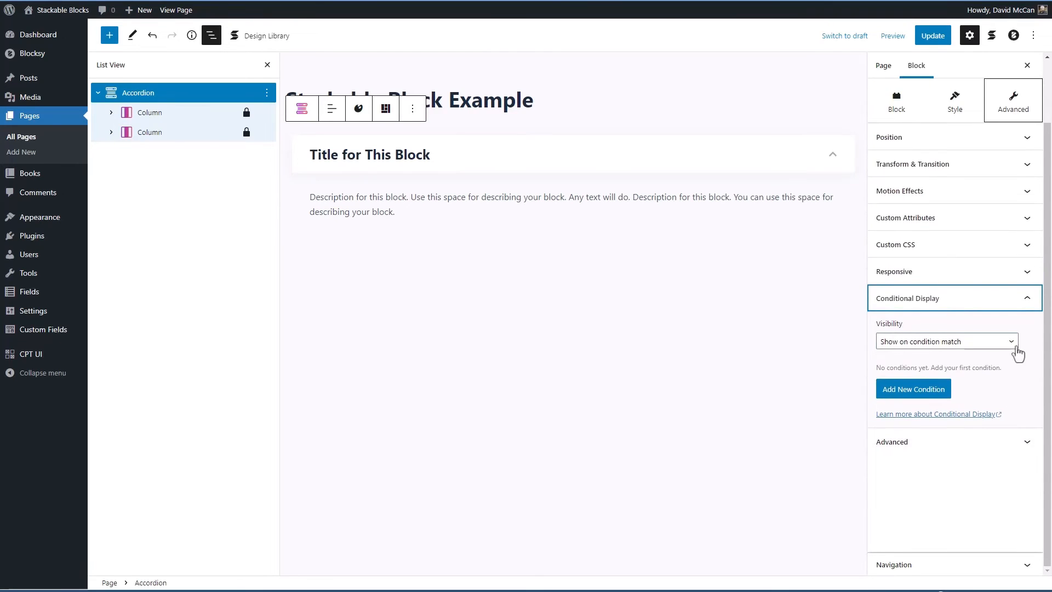
click(918, 391)
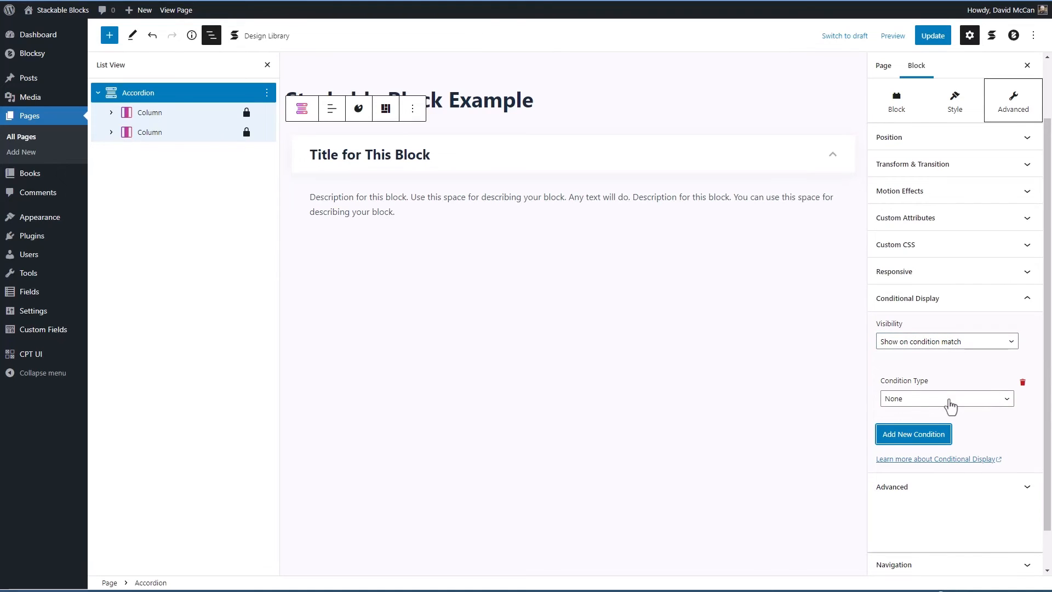
click(1004, 403)
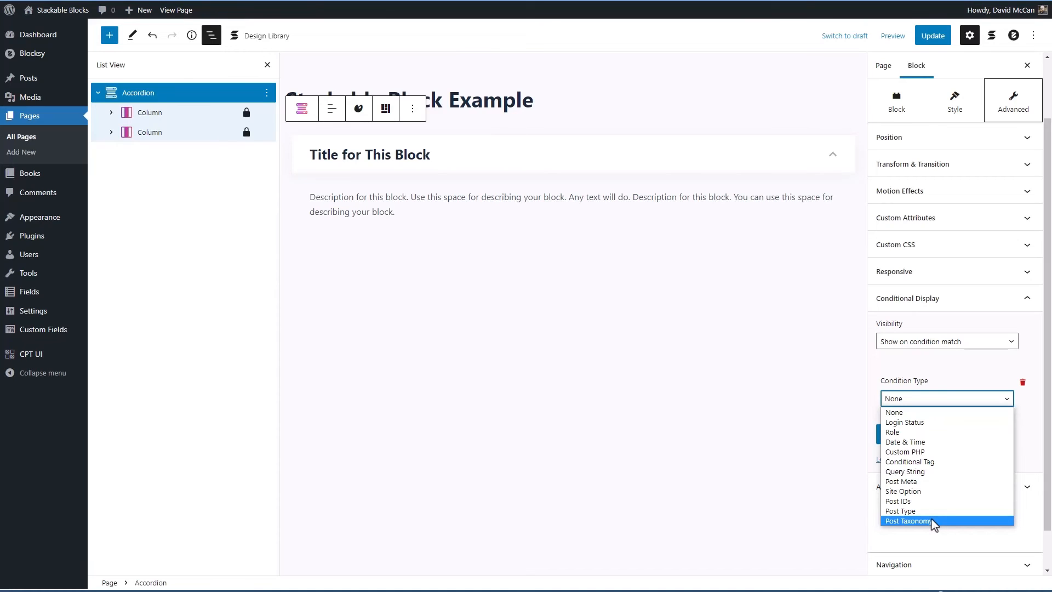
click(914, 362)
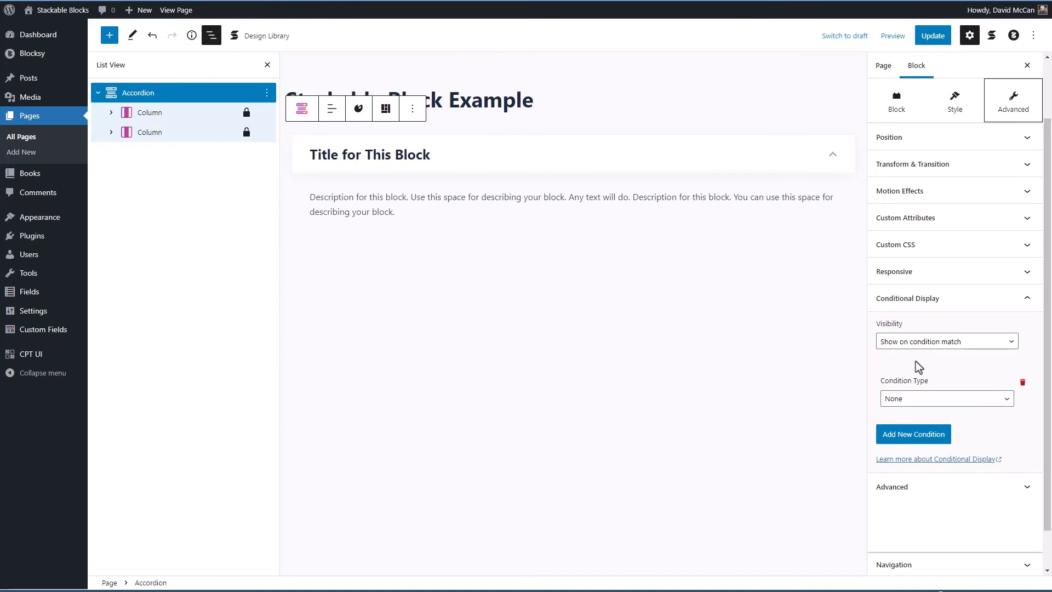
Browse the list of Stackable blocks and examine the block and style settings of the accordion's title heading.
click(110, 35)
drag(274, 81, 270, 520)
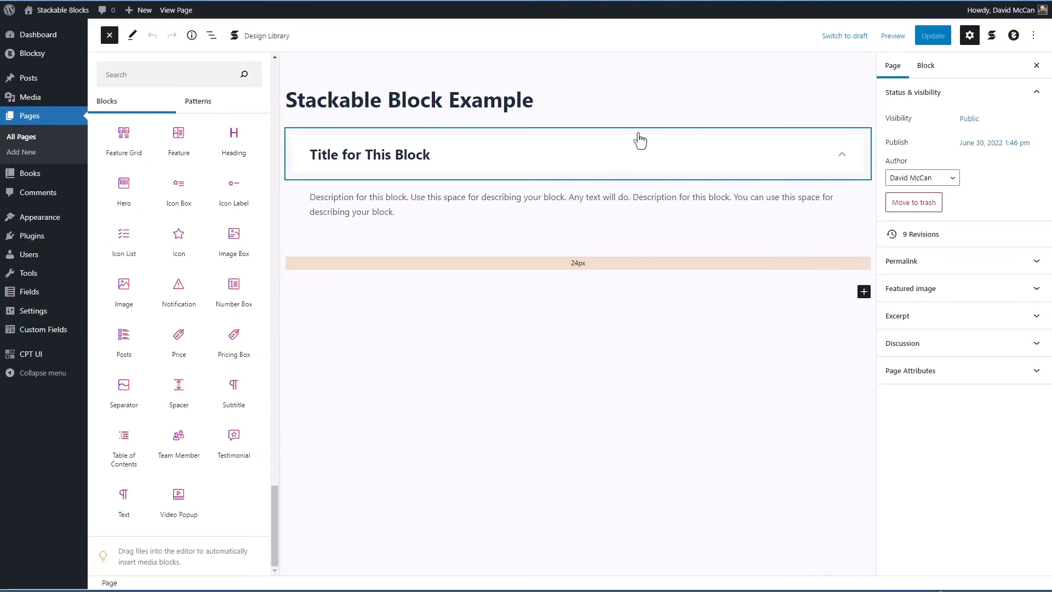
click(640, 140)
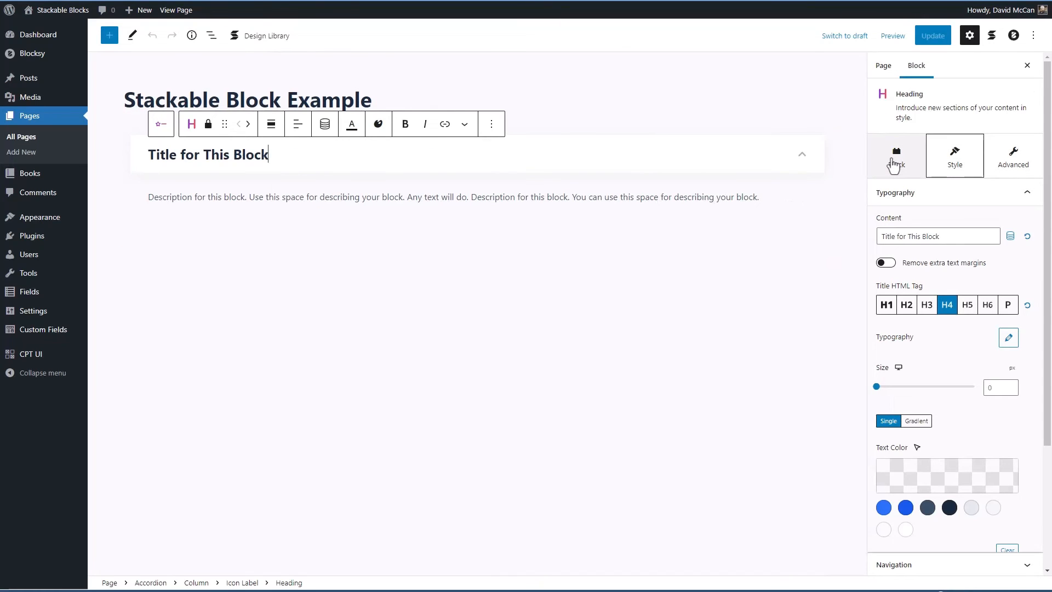
click(891, 163)
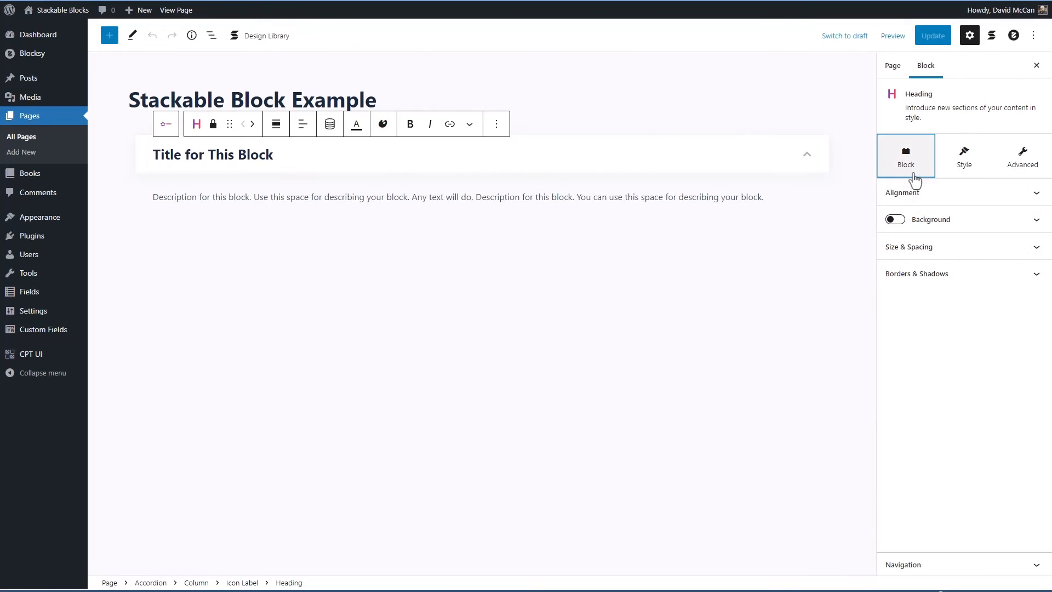
click(962, 159)
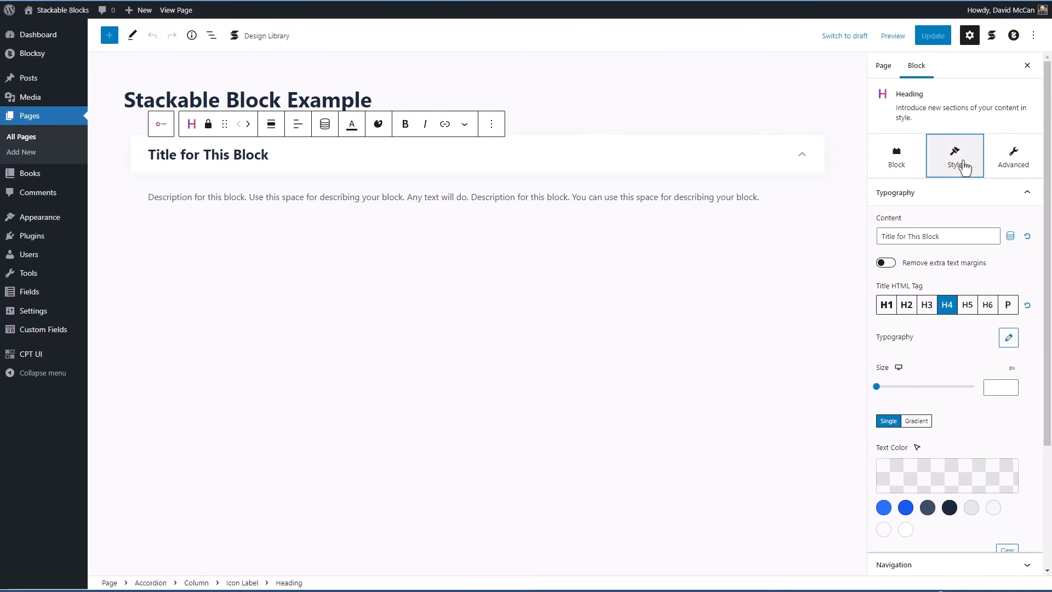
scroll(967, 219, down, 3)
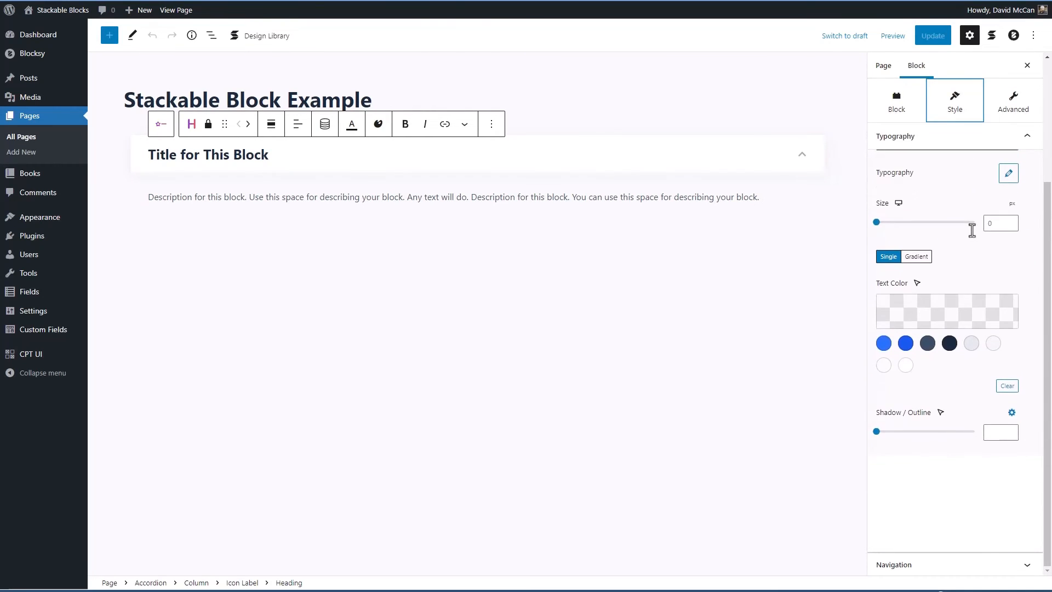
scroll(971, 257, up, 3)
Review the title heading's advanced General, Position and Transform & Transition settings, including the available transition functions.
click(1016, 160)
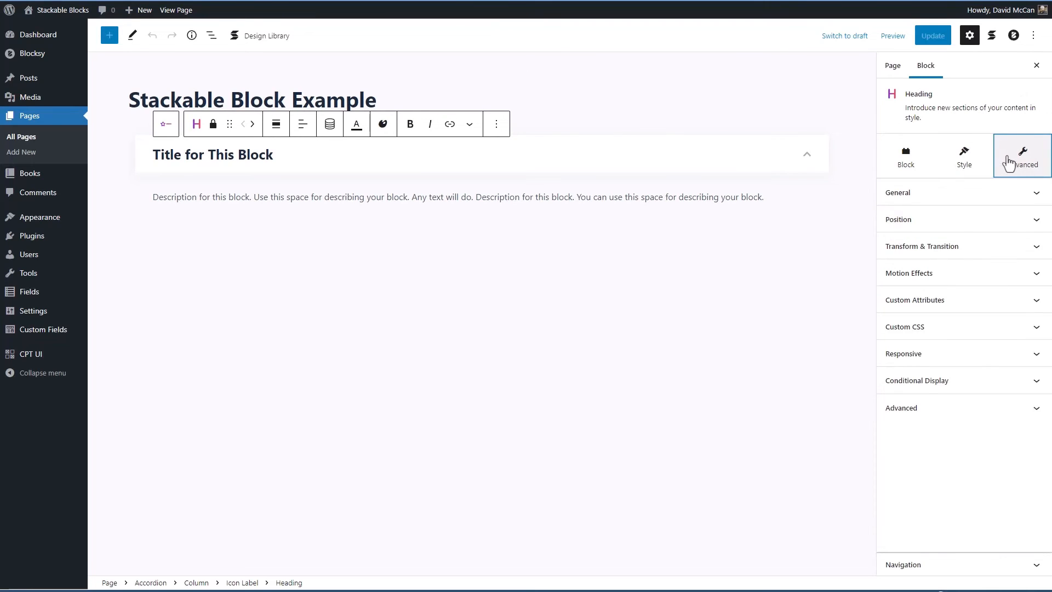
click(1033, 193)
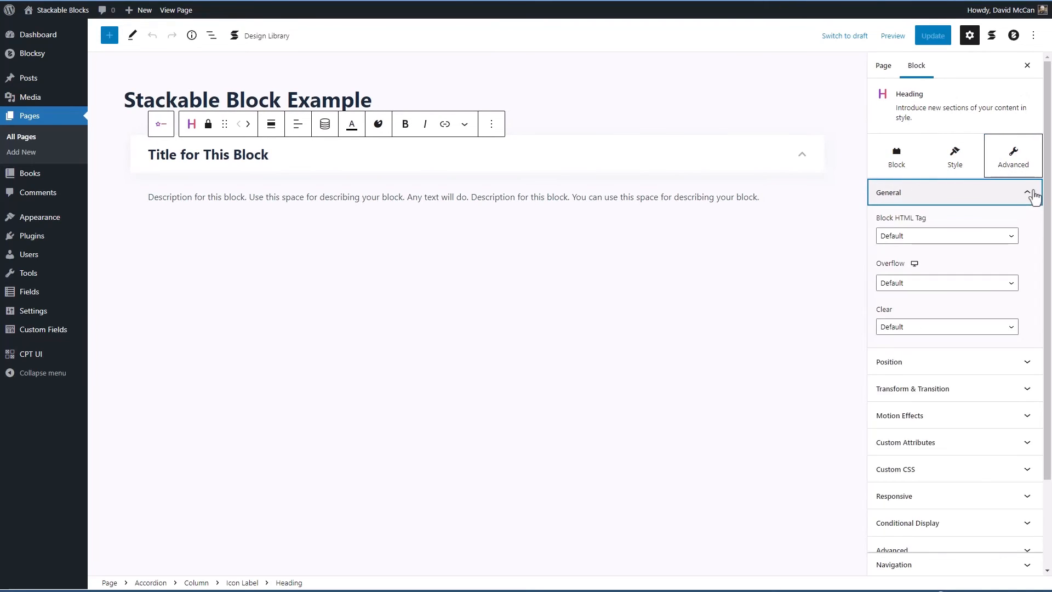
click(1033, 193)
click(1030, 220)
click(1028, 221)
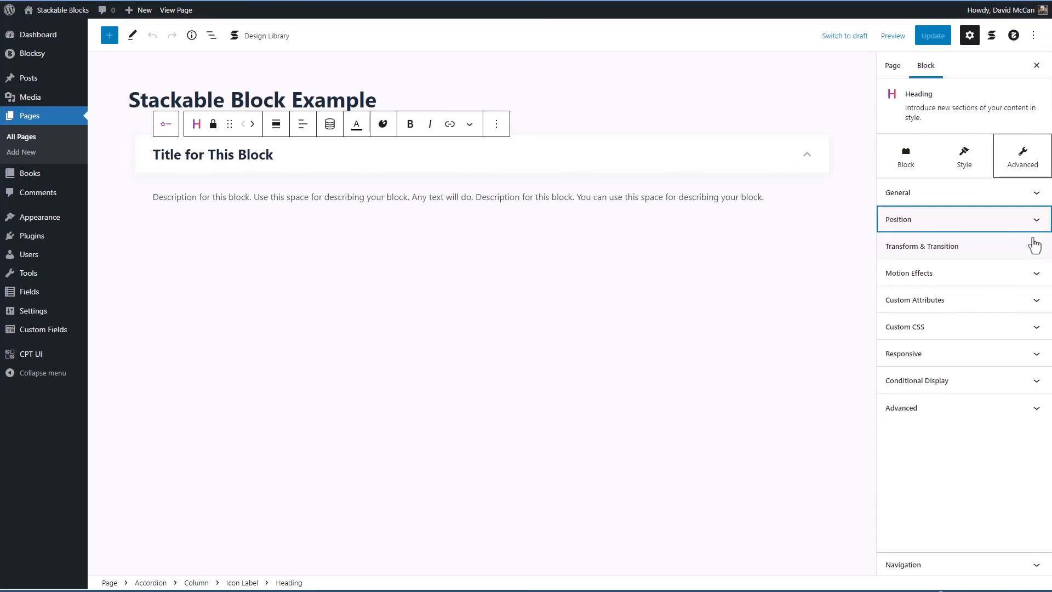
click(1031, 243)
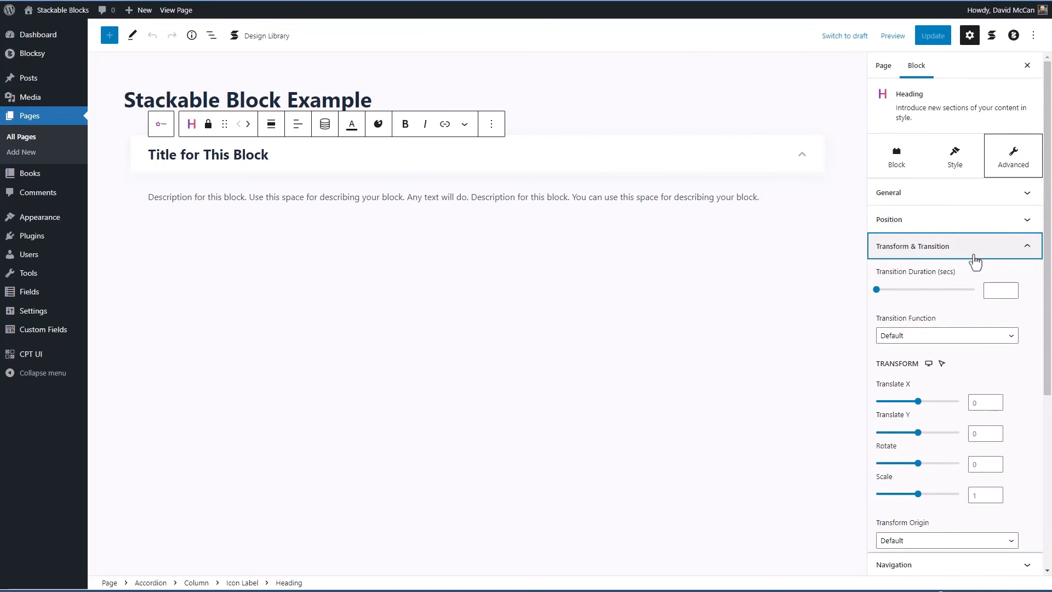
click(939, 342)
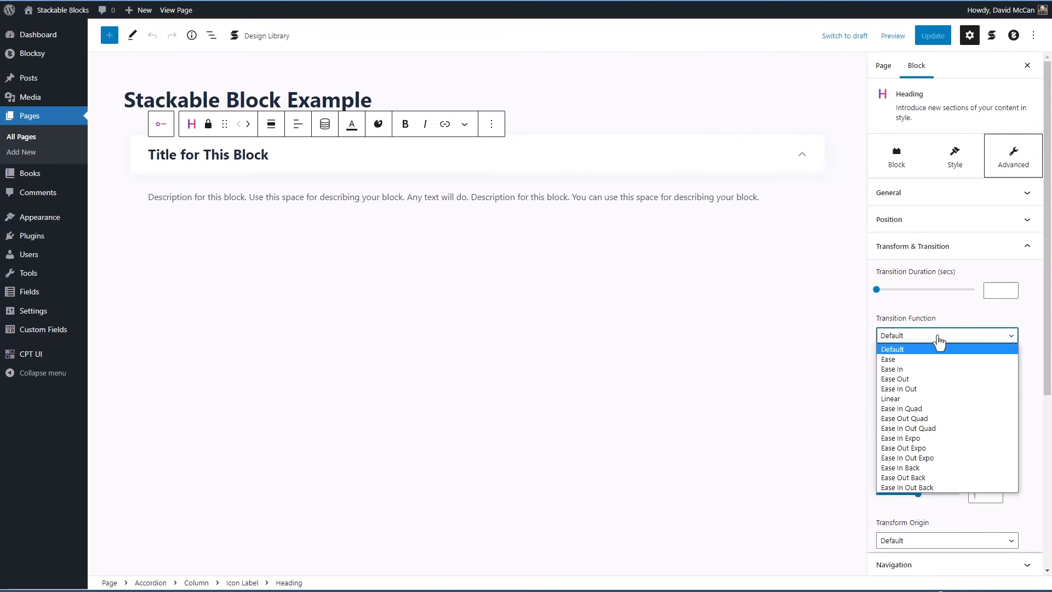
click(938, 341)
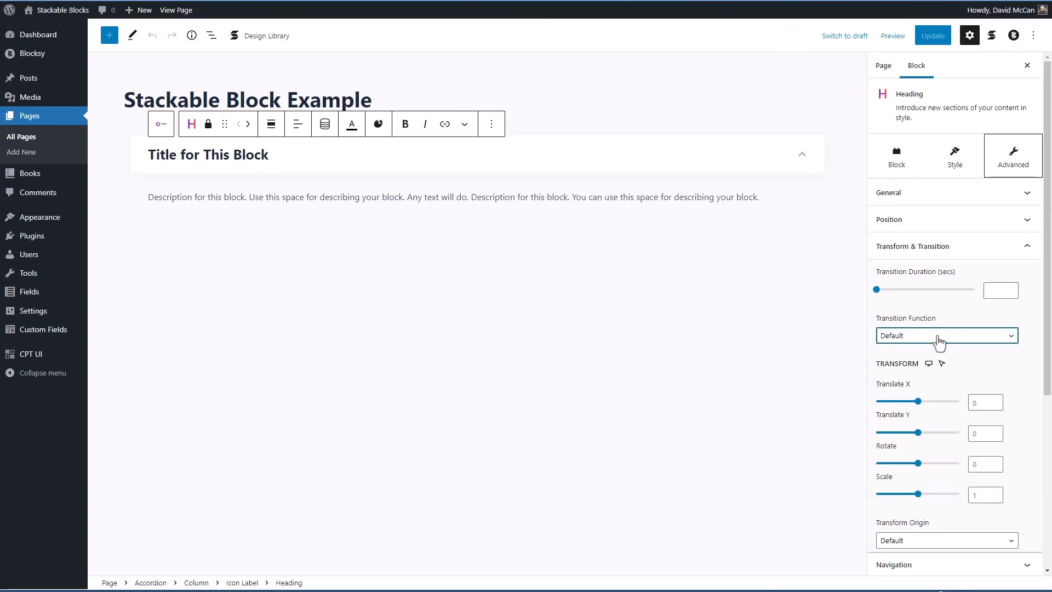
Try the Entrance Animation motion effect on the title heading and reset the effect to None.
scroll(937, 340, down, 3)
click(972, 308)
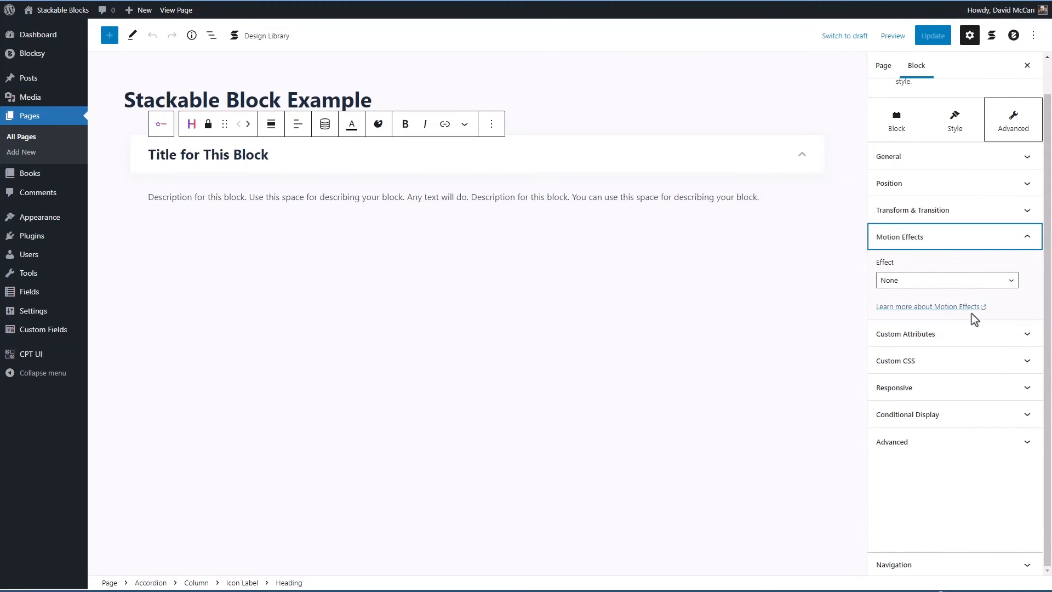
click(973, 284)
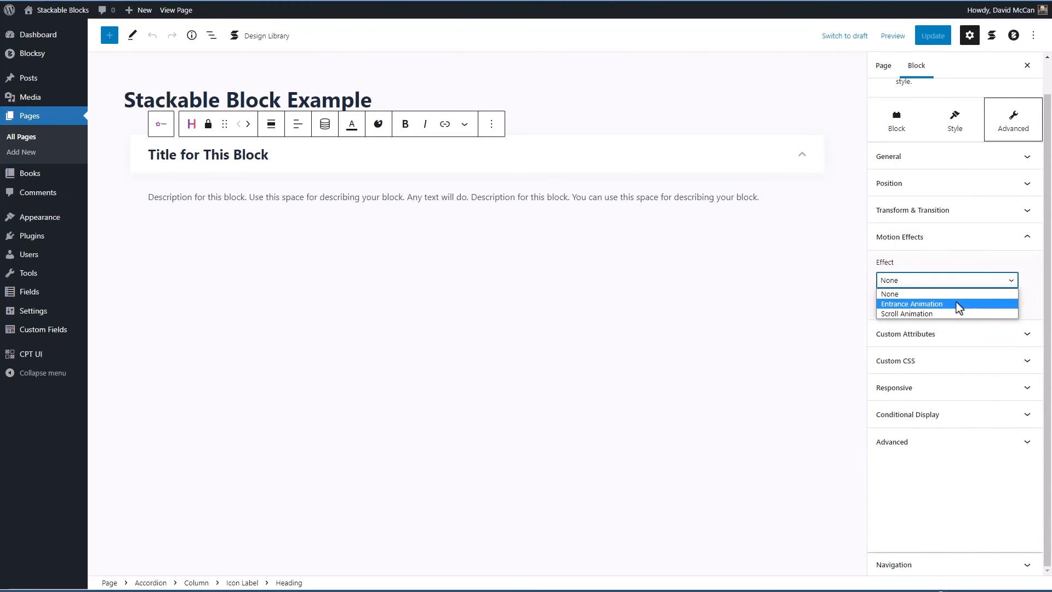
click(955, 303)
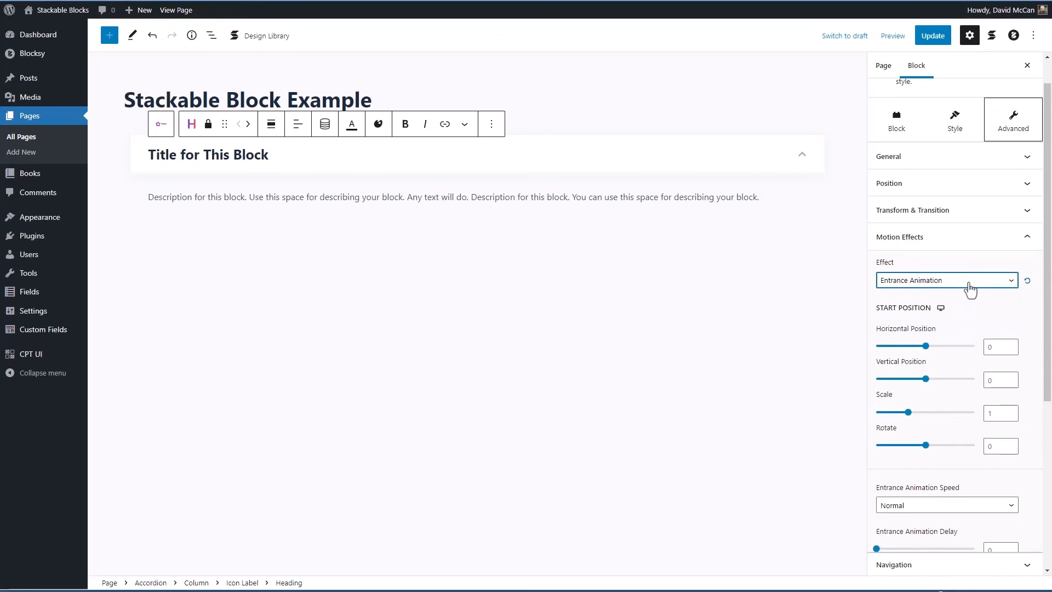
click(963, 283)
click(957, 294)
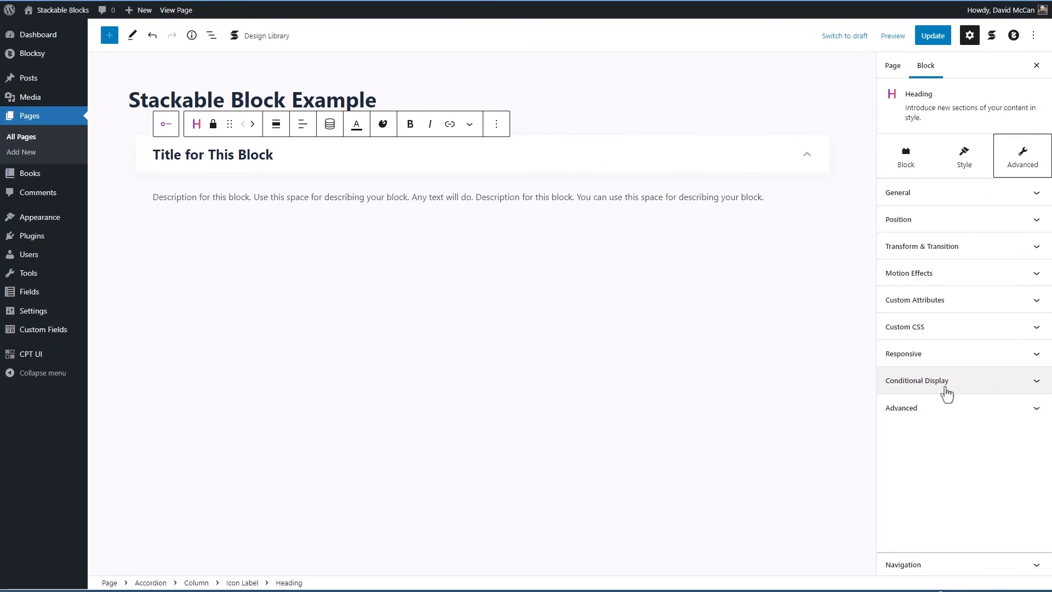
Look through the Stackable block list again and save the page with the Accordion block.
click(108, 37)
drag(275, 91, 303, 491)
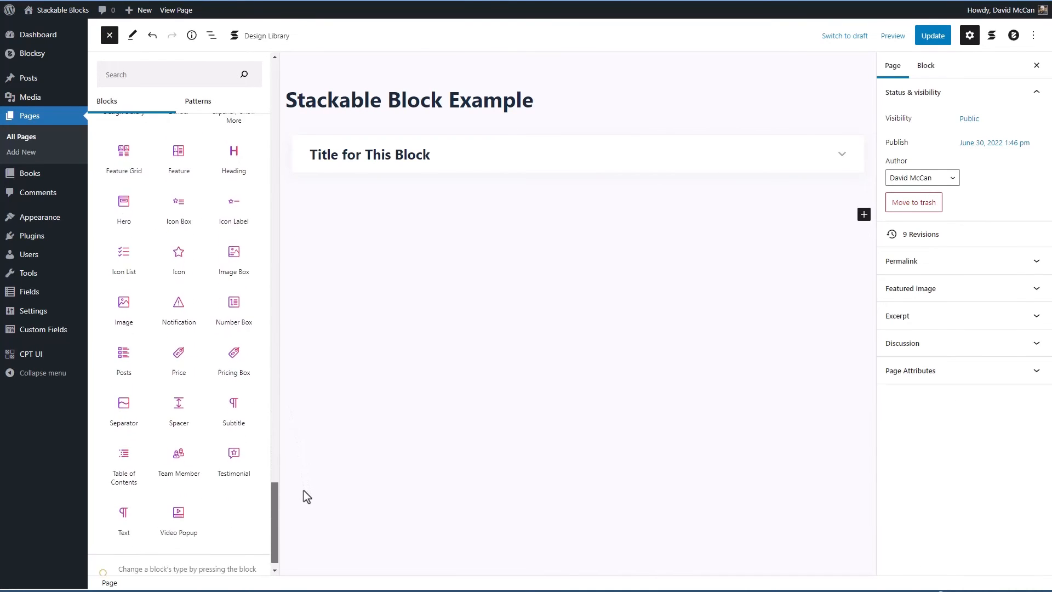
click(361, 376)
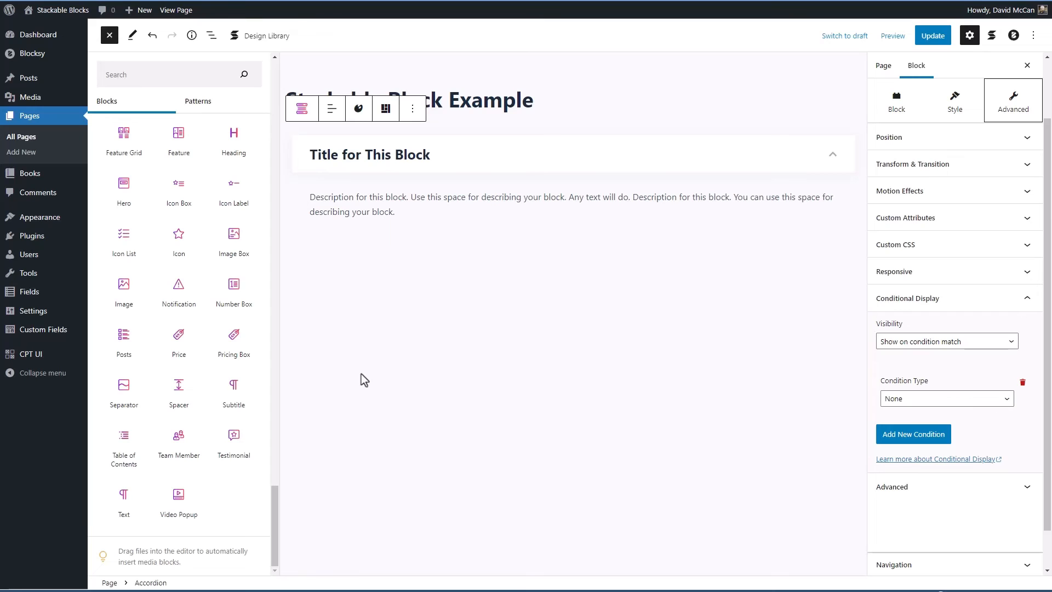
click(931, 36)
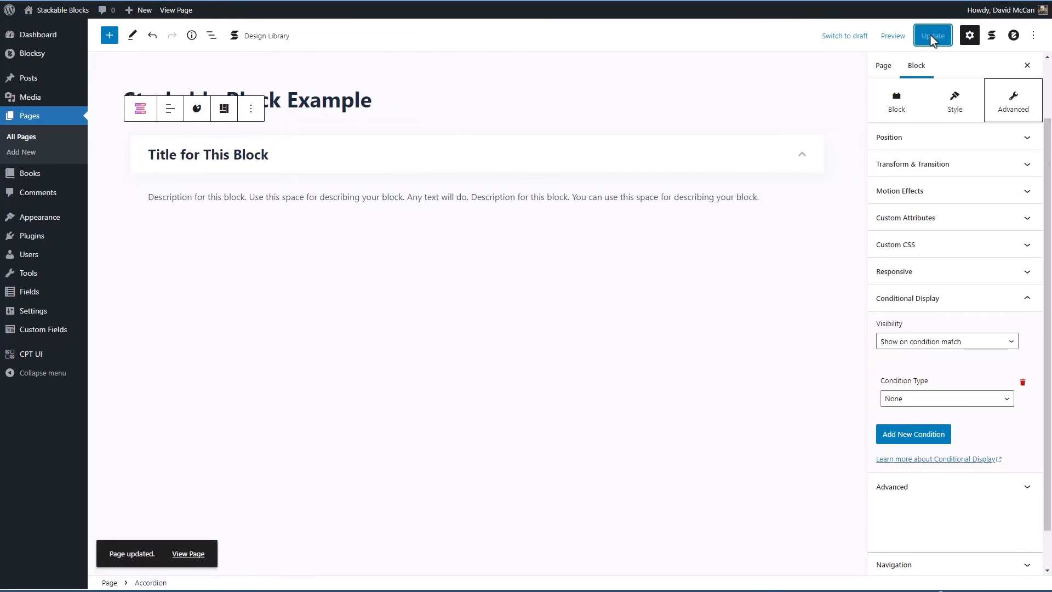
Switch the site's active theme to Twenty Twenty-Two.
mouse_move(55, 217)
click(116, 219)
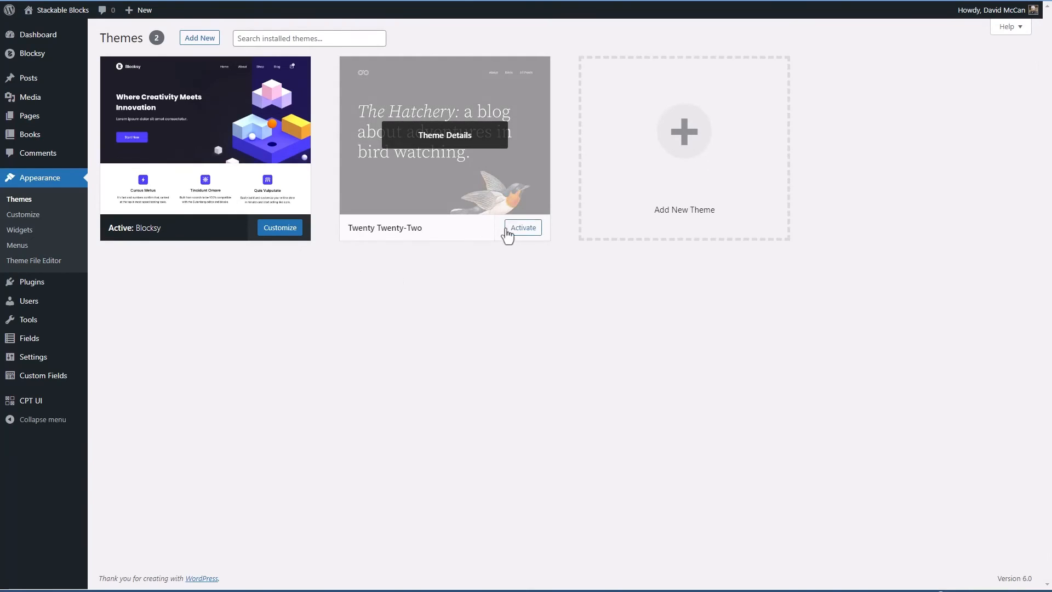
click(521, 229)
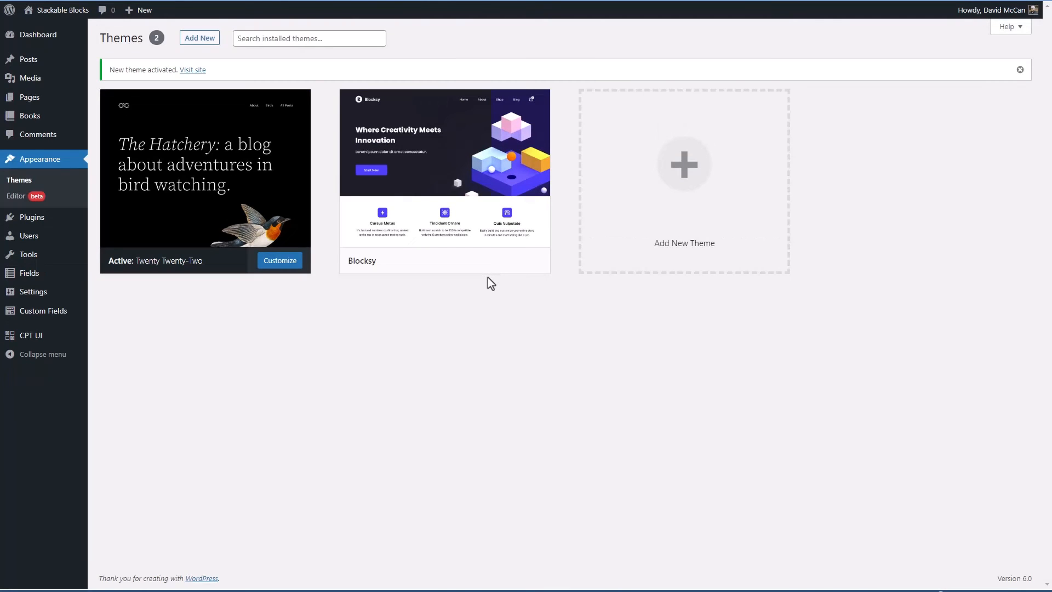
Open the Archive template from the site editor's template list.
click(18, 197)
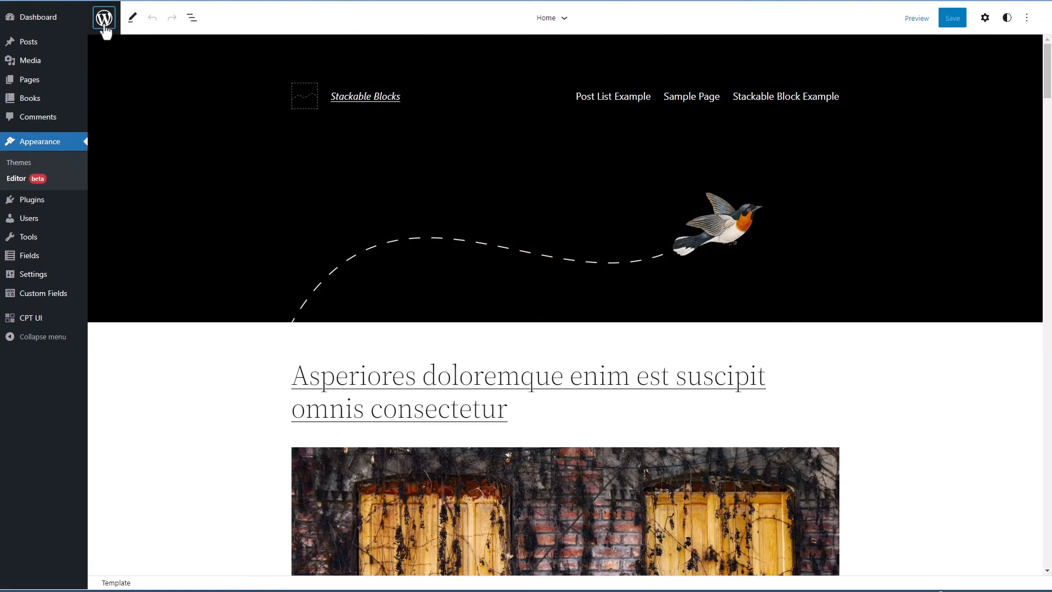
click(104, 18)
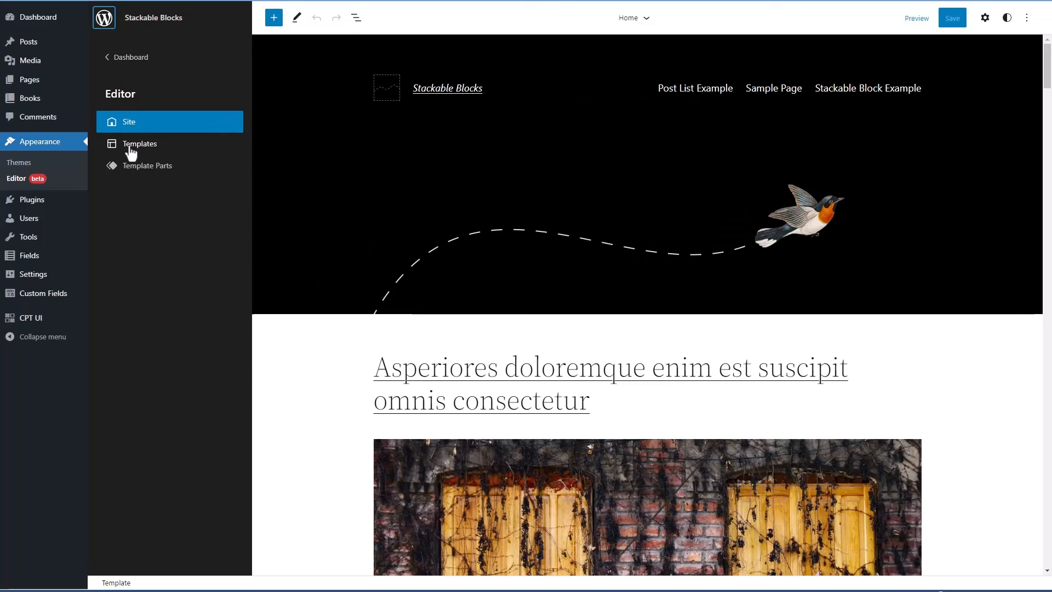
click(131, 149)
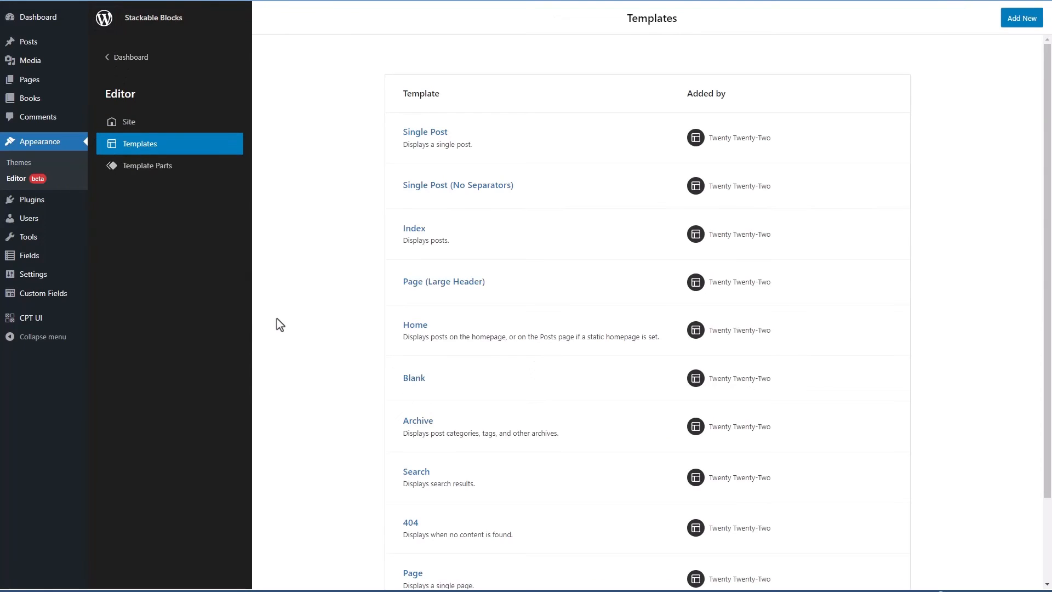
click(423, 421)
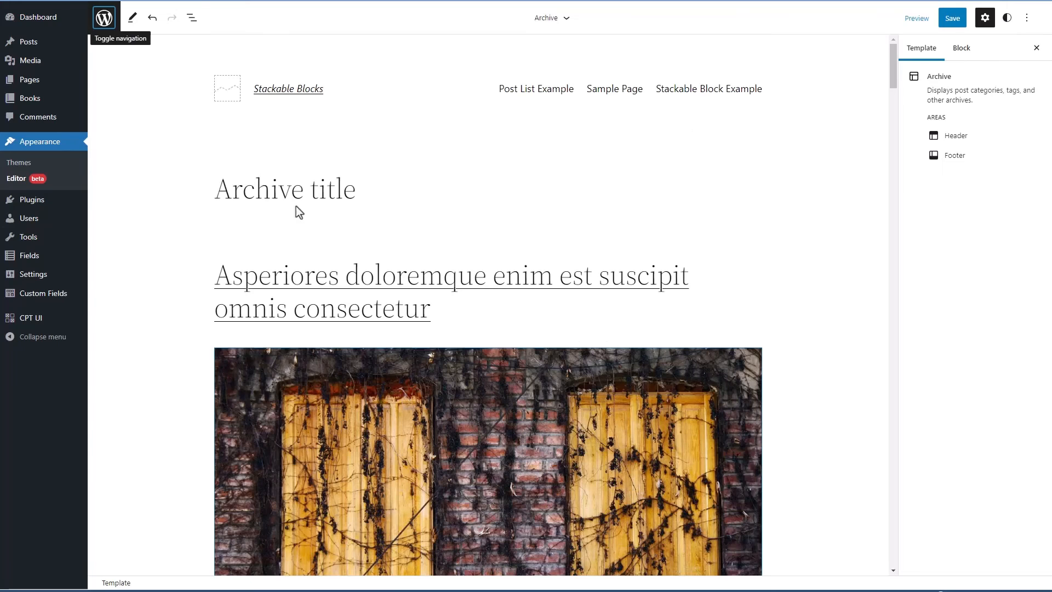
Expand the Archive template's Query Loop in the block outline and remove the Post Title block from its Post Template.
click(192, 17)
click(101, 95)
click(112, 134)
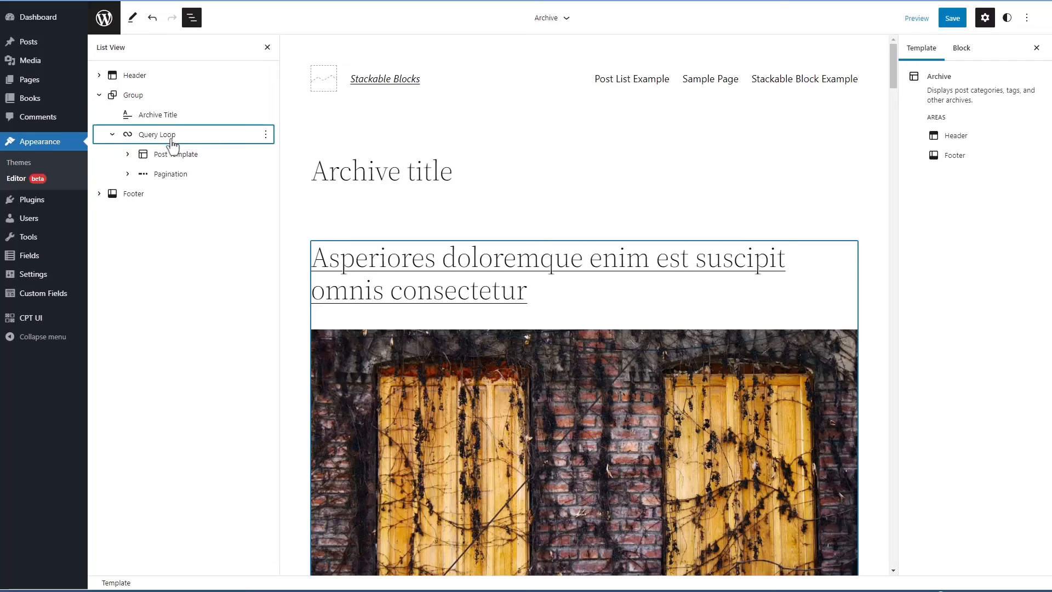
click(128, 154)
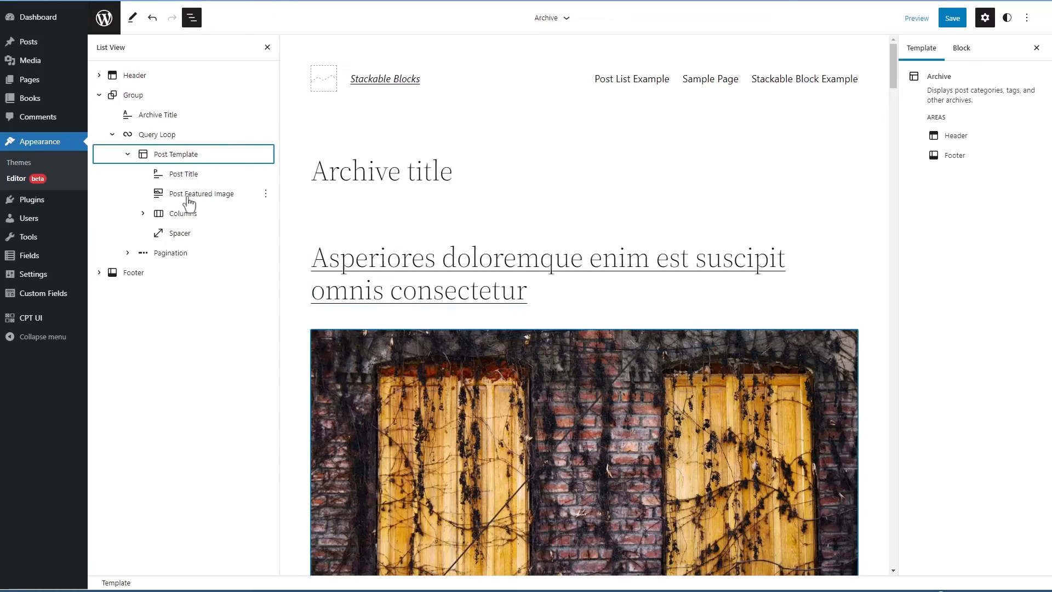
click(186, 176)
click(498, 221)
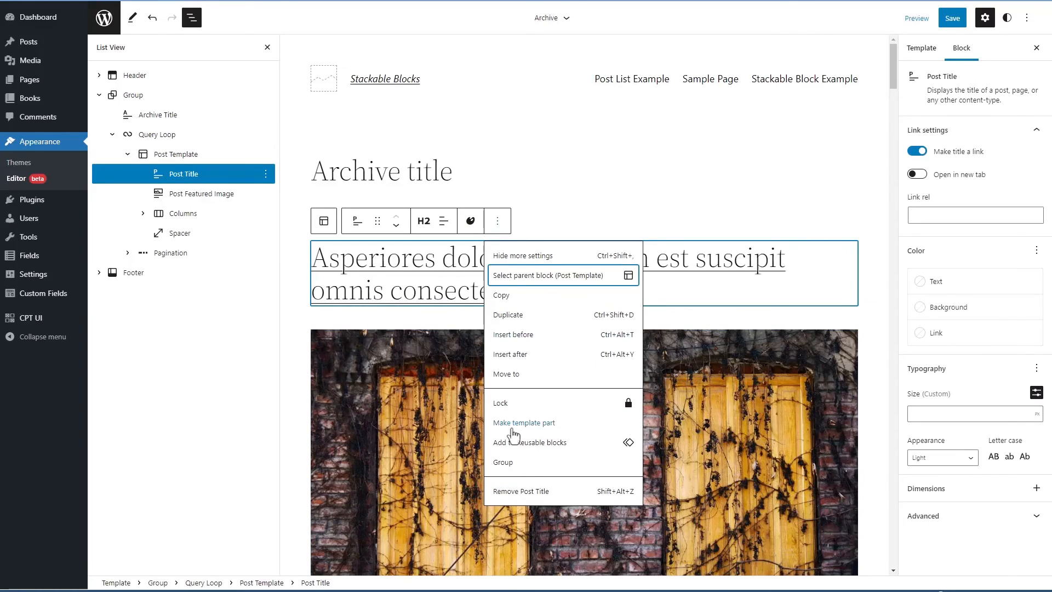
click(529, 491)
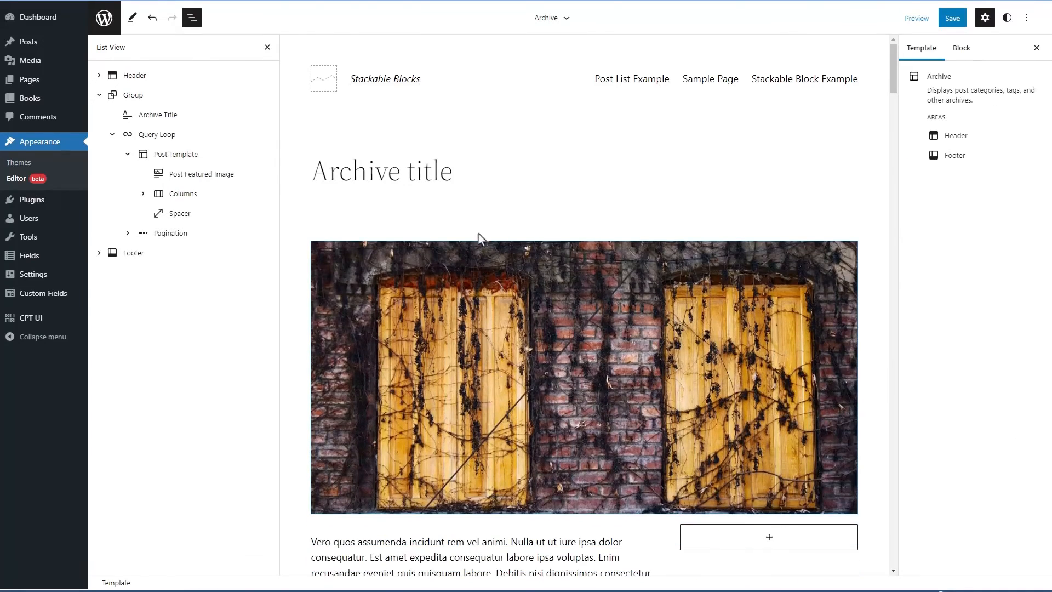
Insert a Stackable Heading block between the Archive Title and the Query Loop.
click(583, 215)
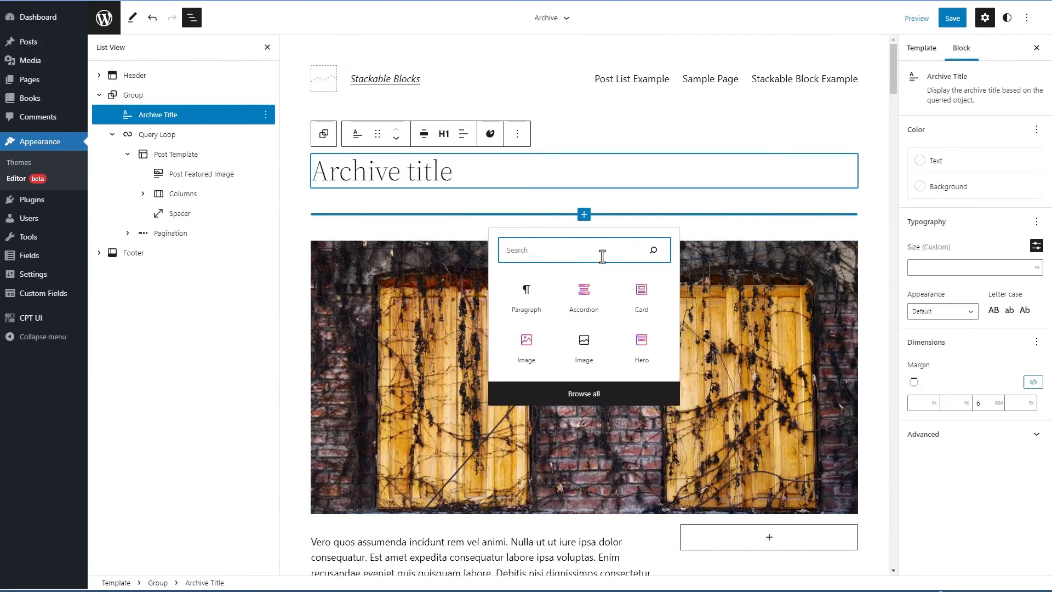
text(h)
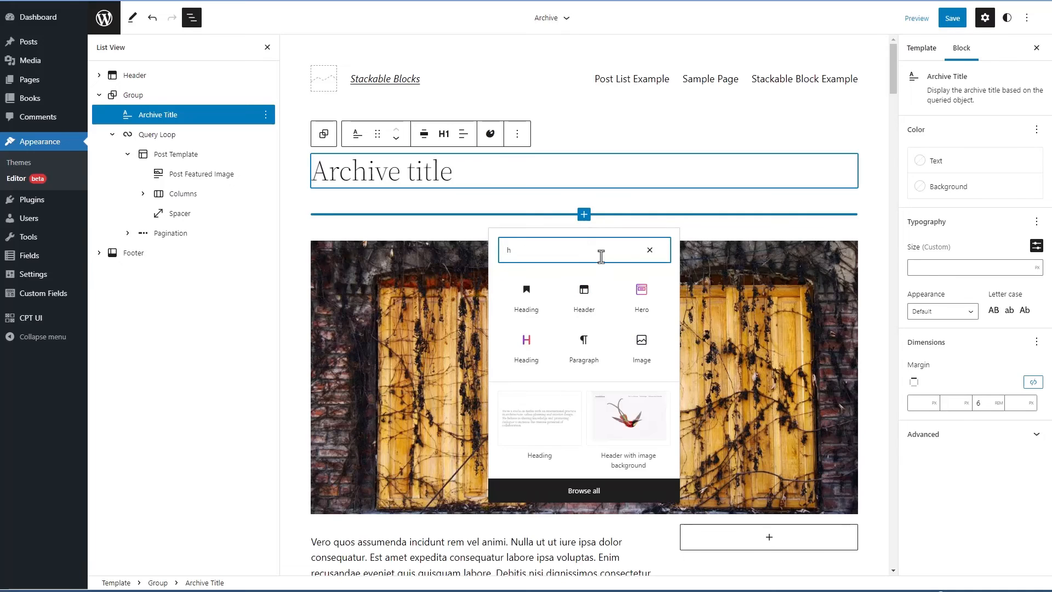
click(527, 345)
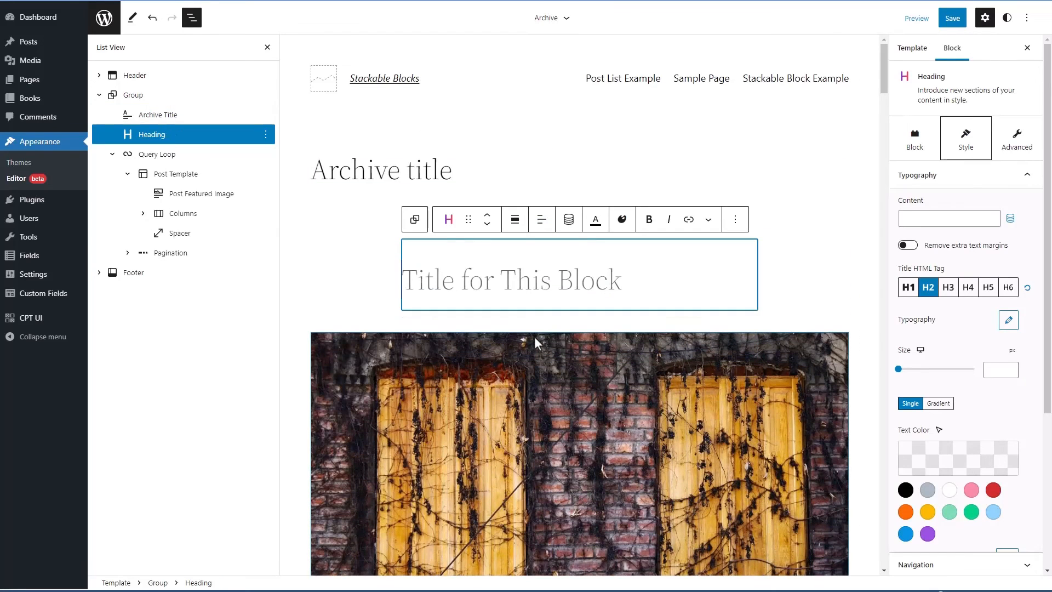
Set the new heading's dynamic content to the Current Post's Post Title, shown as a link.
click(569, 219)
click(458, 394)
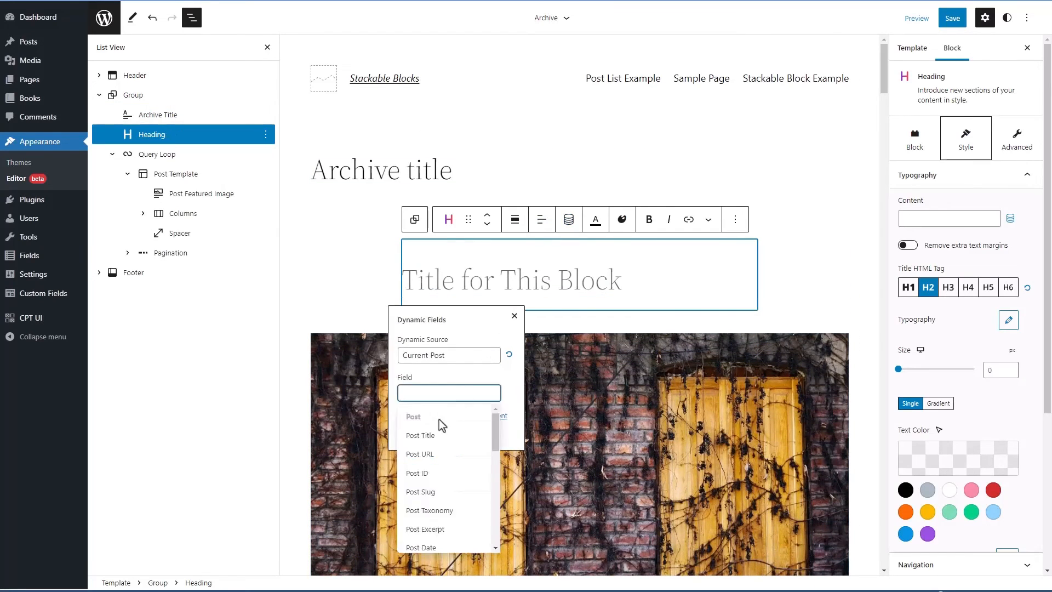
click(426, 436)
click(406, 433)
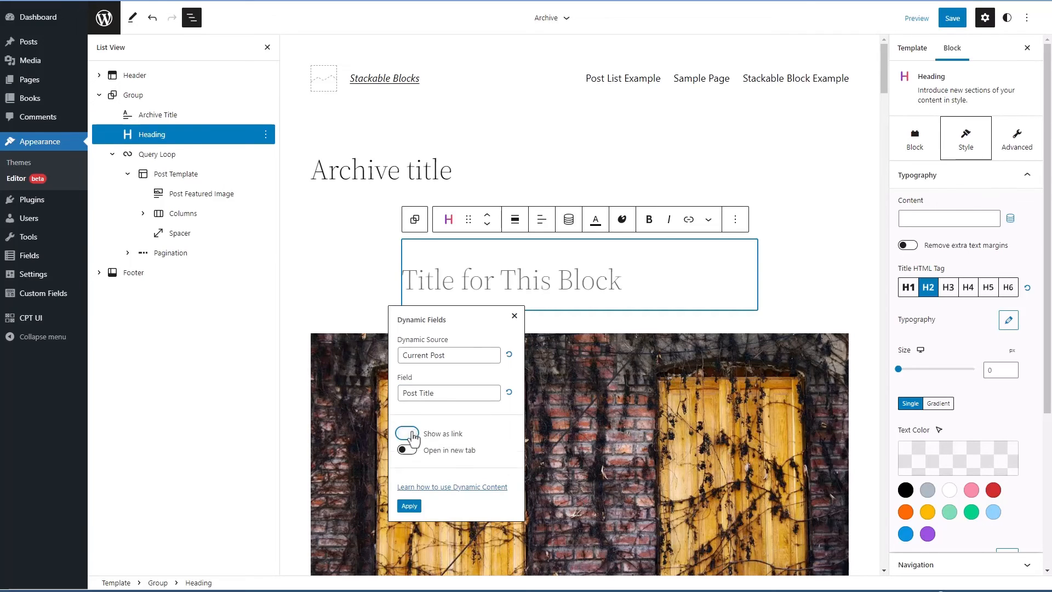
click(409, 505)
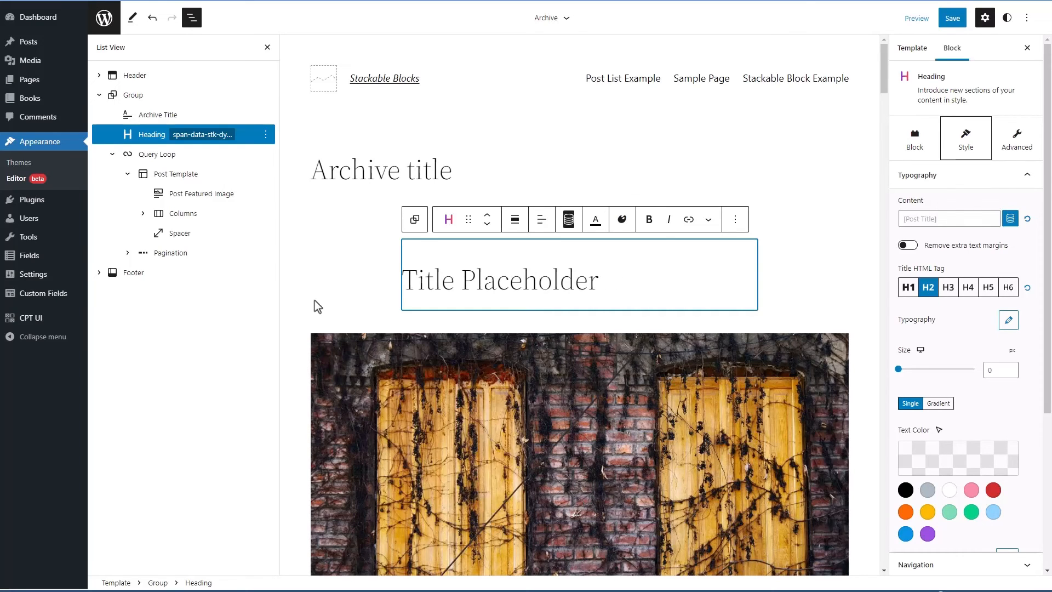